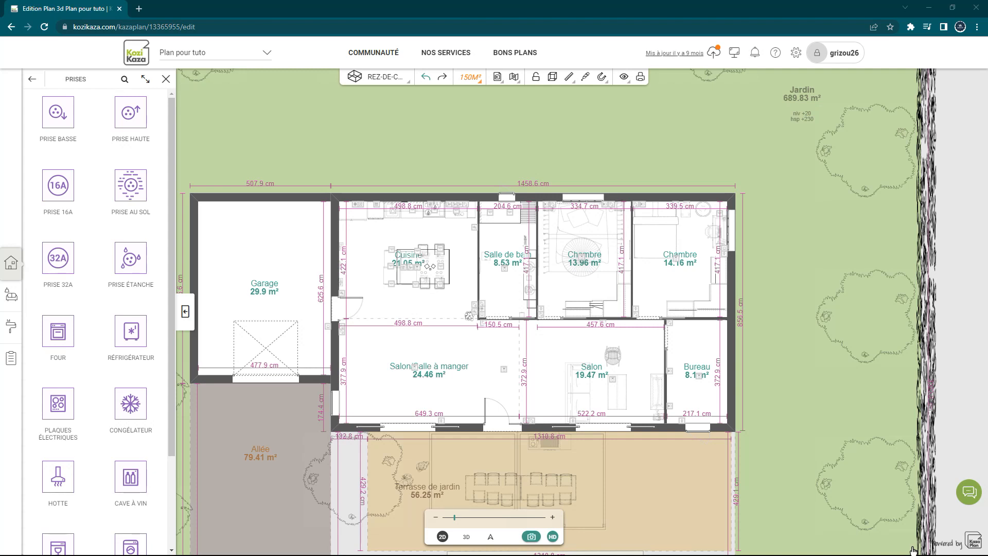
# Step: Examine the whole property in the 2D plan and from several angles in the 3D view
pyautogui.click(32, 78)
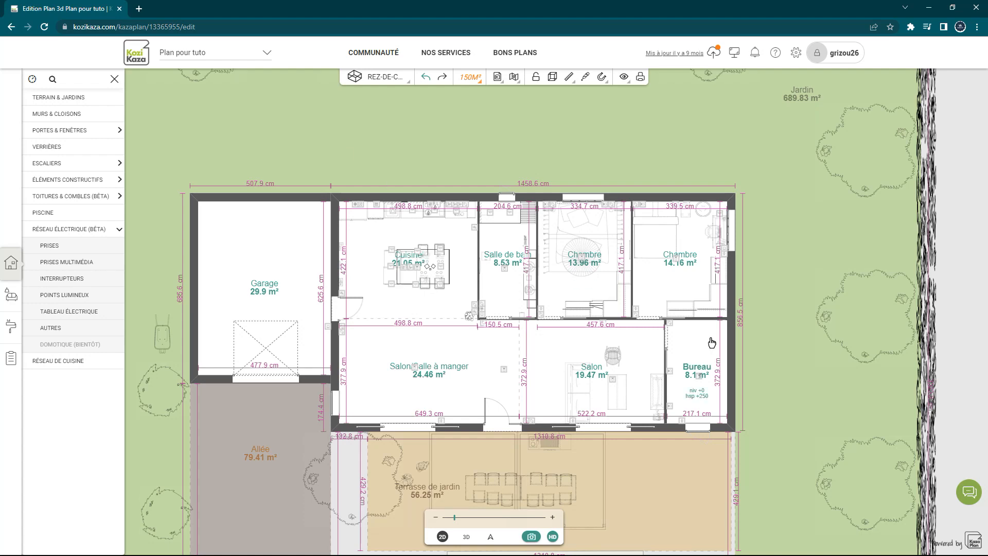
pyautogui.moveTo(455, 524); pyautogui.dragTo(449, 524)
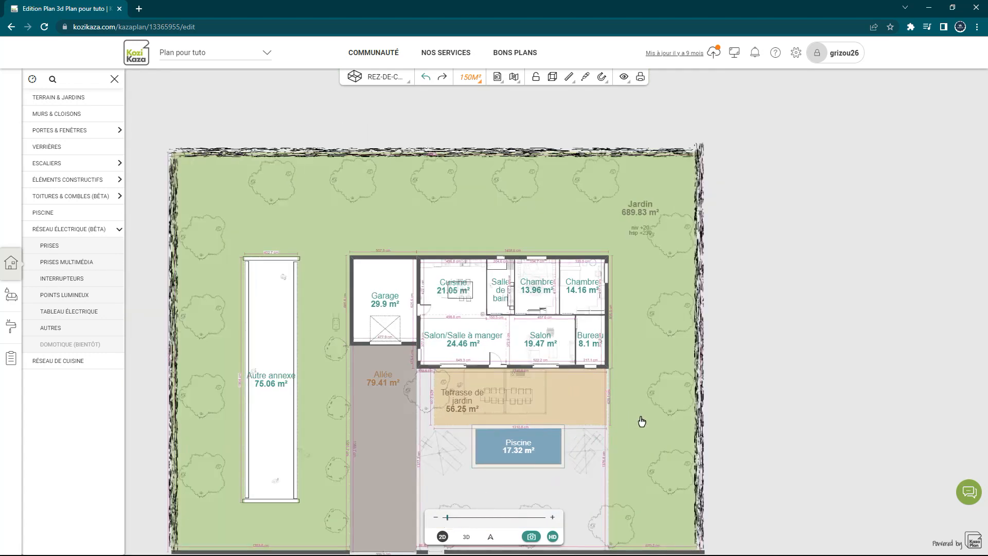
pyautogui.moveTo(635, 446); pyautogui.dragTo(658, 406)
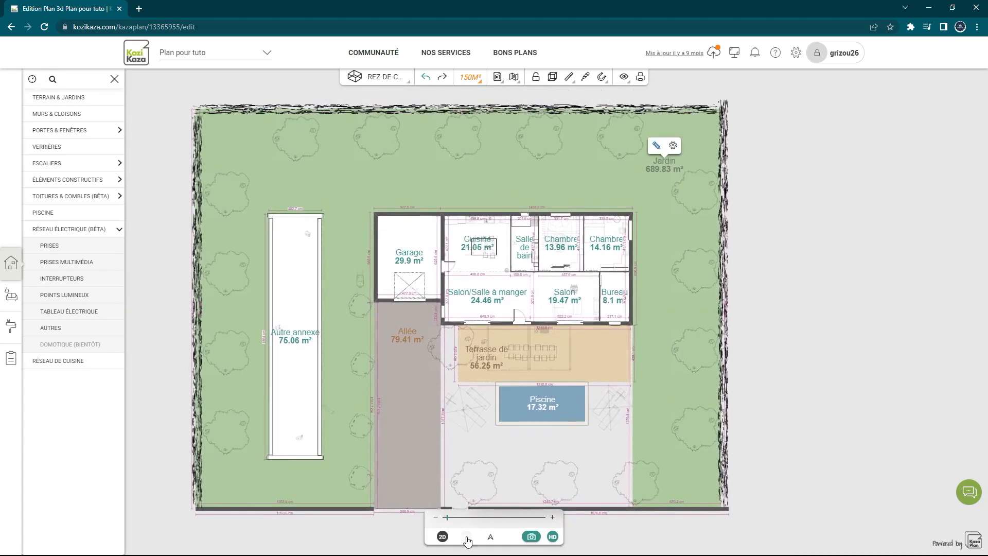
pyautogui.click(466, 538)
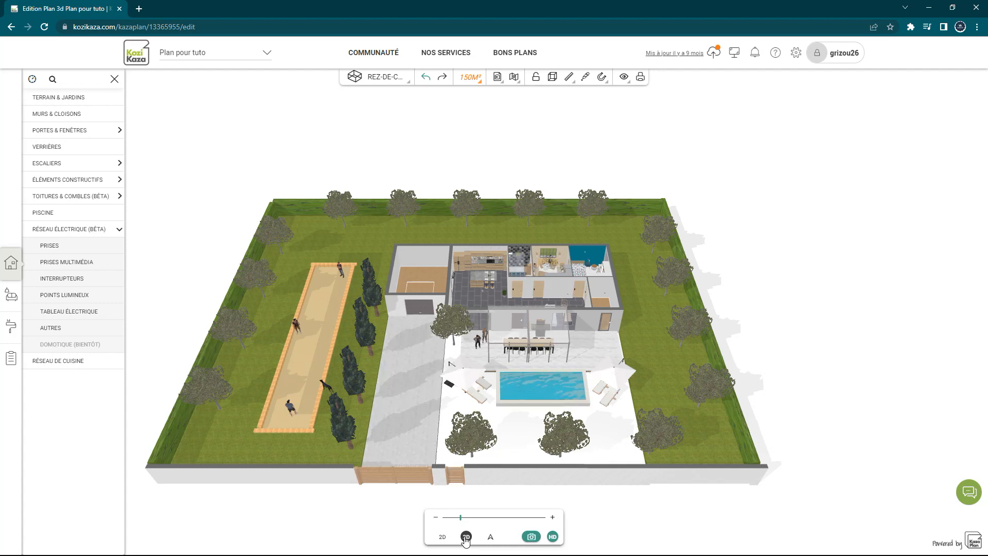
pyautogui.click(470, 517)
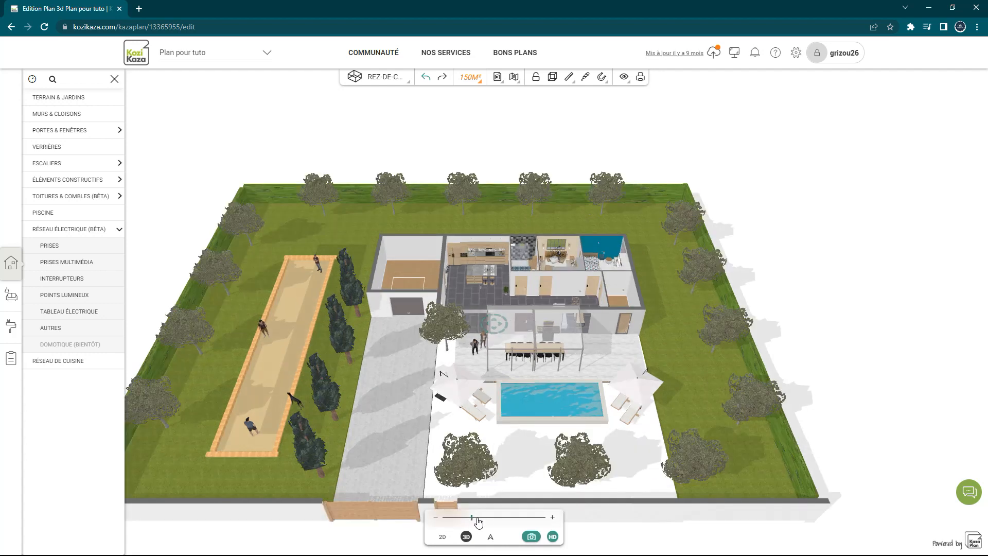
pyautogui.click(484, 518)
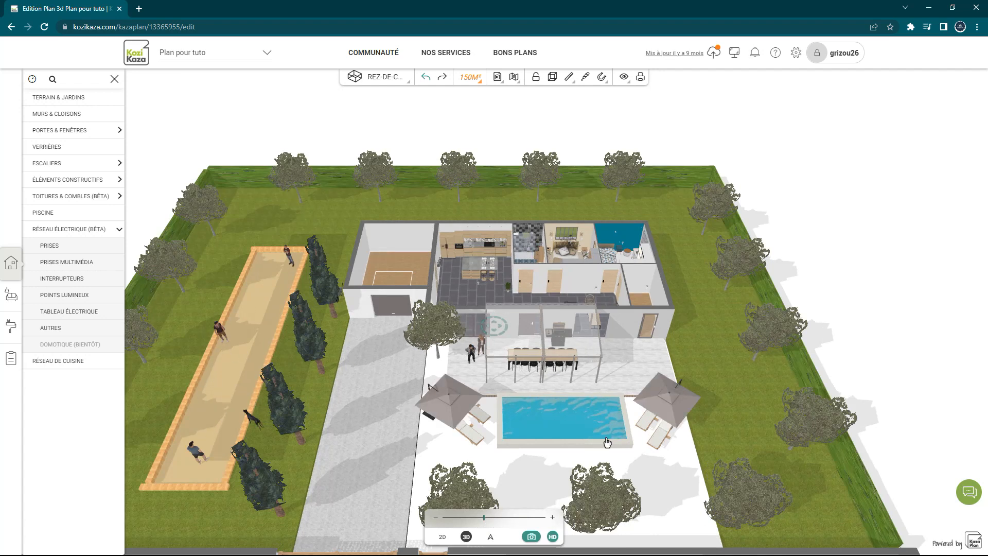
pyautogui.moveTo(756, 430); pyautogui.dragTo(643, 403)
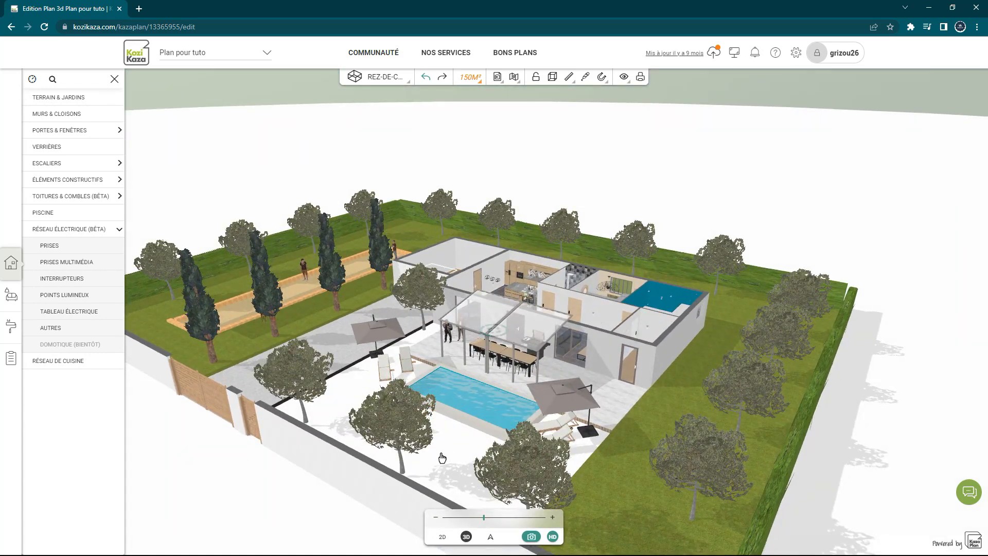
pyautogui.moveTo(640, 508); pyautogui.dragTo(728, 540)
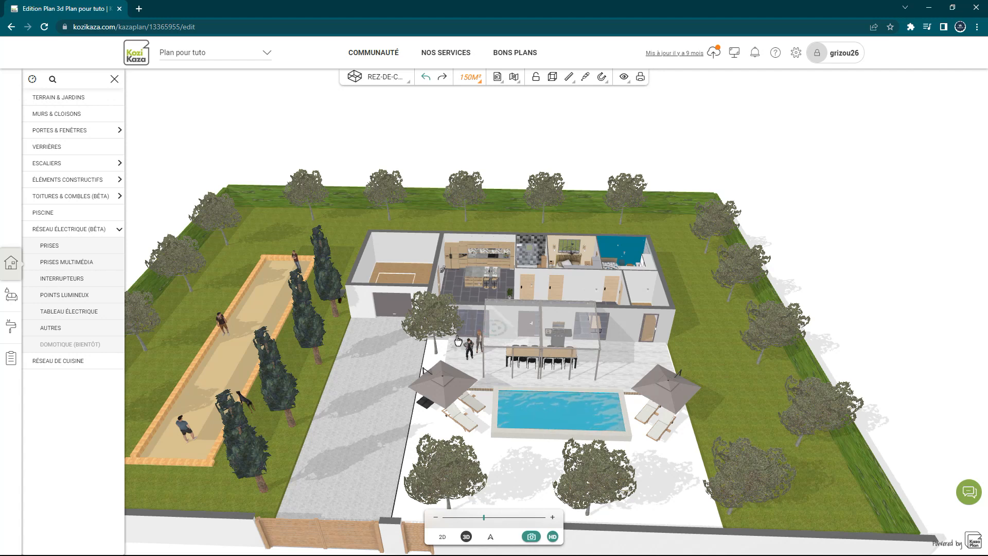
# Step: Examine the kitchen, living area and neighbouring rooms up close in 3D from several angles
pyautogui.moveTo(369, 375); pyautogui.dragTo(524, 516)
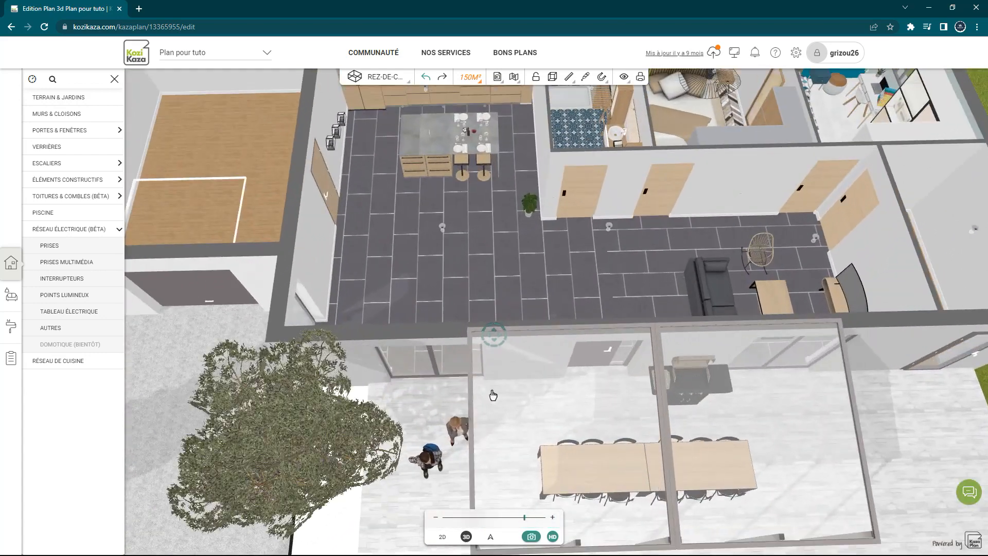
pyautogui.moveTo(495, 323); pyautogui.dragTo(414, 243)
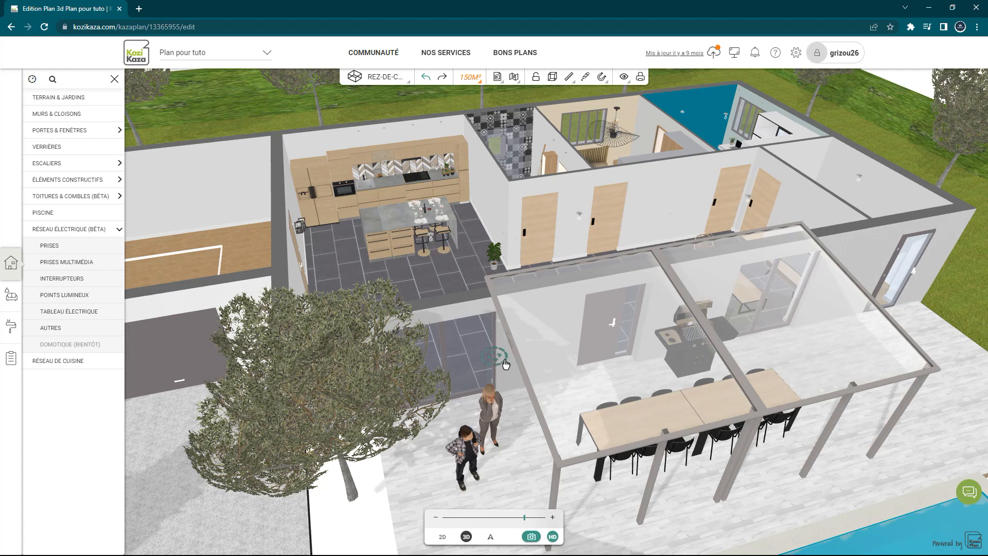
pyautogui.doubleClick(429, 250)
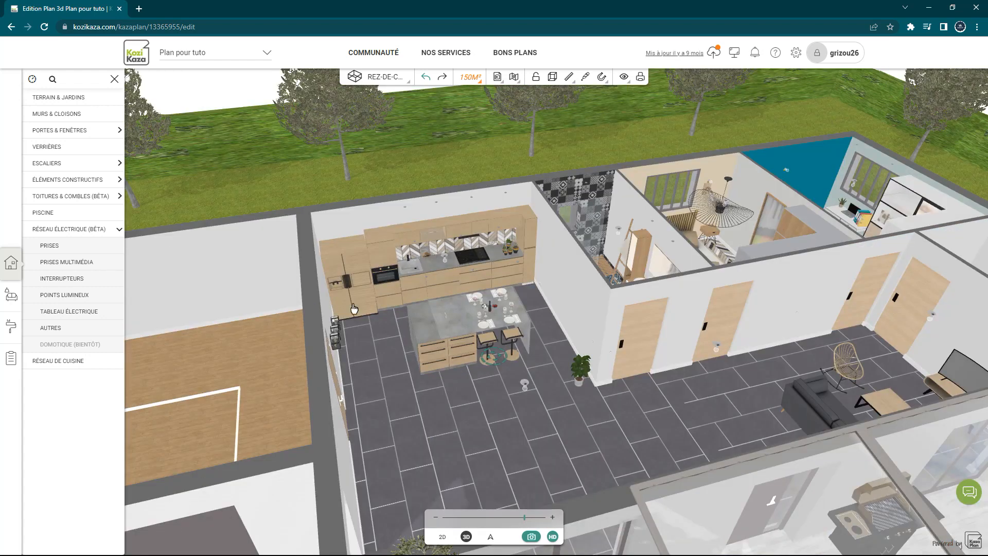
pyautogui.moveTo(565, 446); pyautogui.dragTo(719, 370)
pyautogui.moveTo(460, 380); pyautogui.dragTo(452, 355)
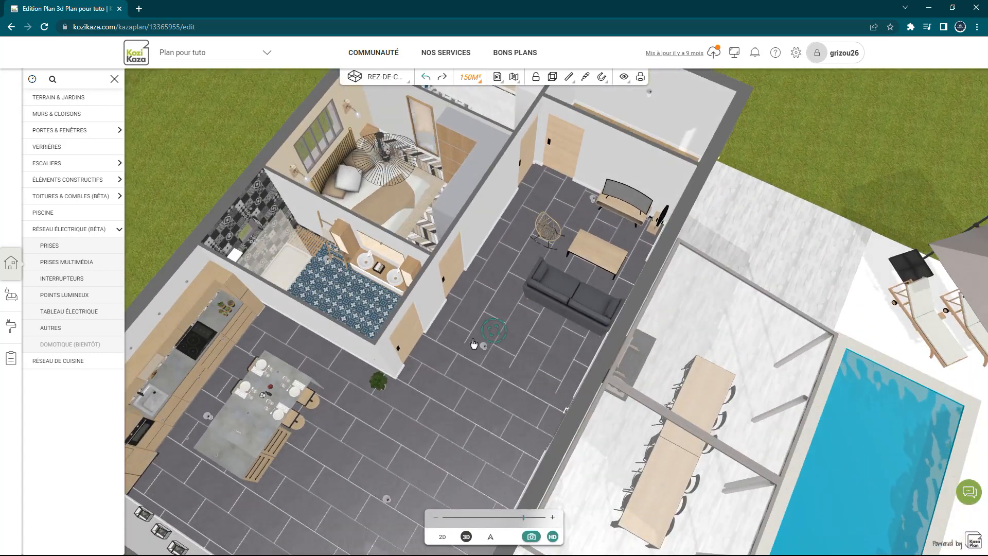
pyautogui.moveTo(397, 340); pyautogui.dragTo(522, 509)
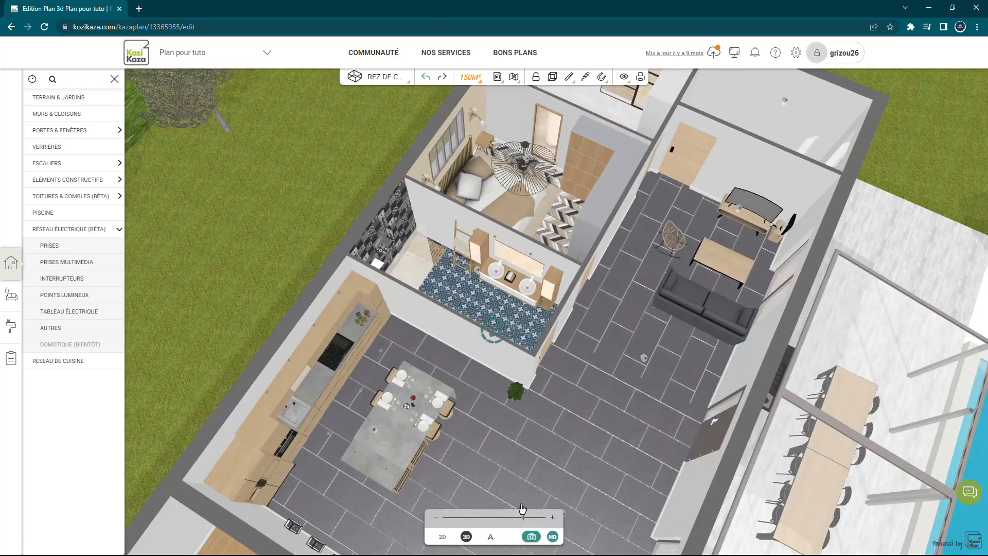
# Step: Inspect the blue bedroom's wall sockets in first-person view and return to the 2D floor plan of the house
pyautogui.click(490, 538)
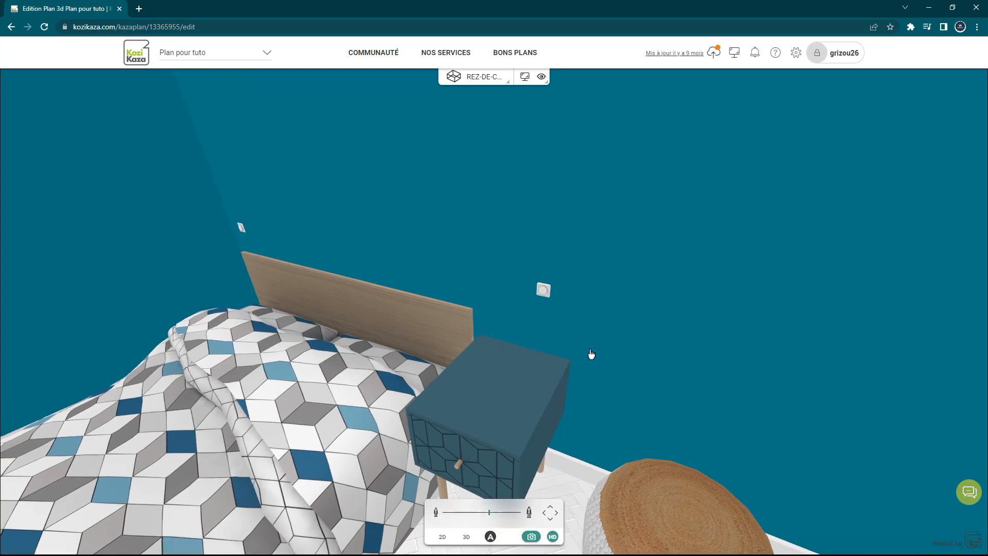
pyautogui.click(443, 537)
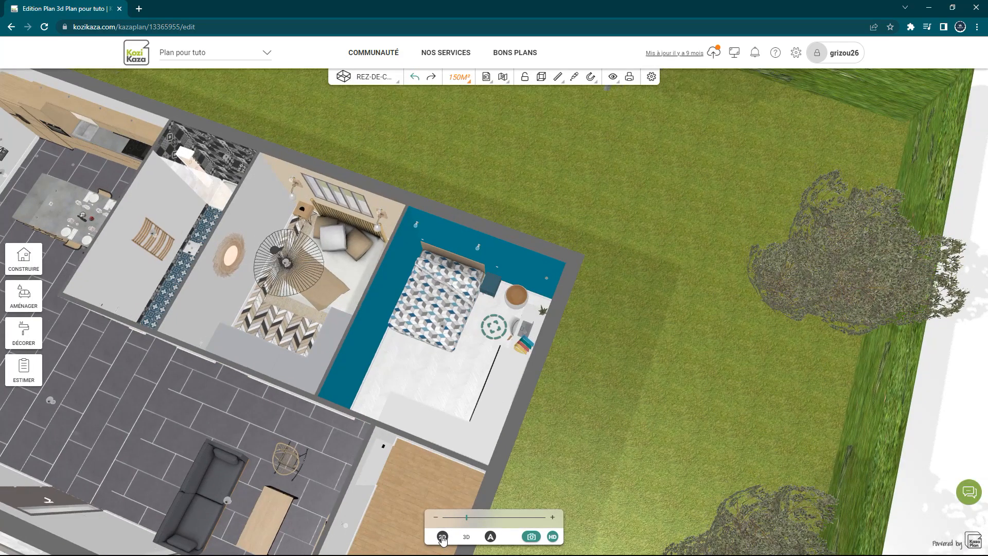
pyautogui.moveTo(514, 357); pyautogui.dragTo(772, 143)
pyautogui.moveTo(467, 519); pyautogui.dragTo(451, 521)
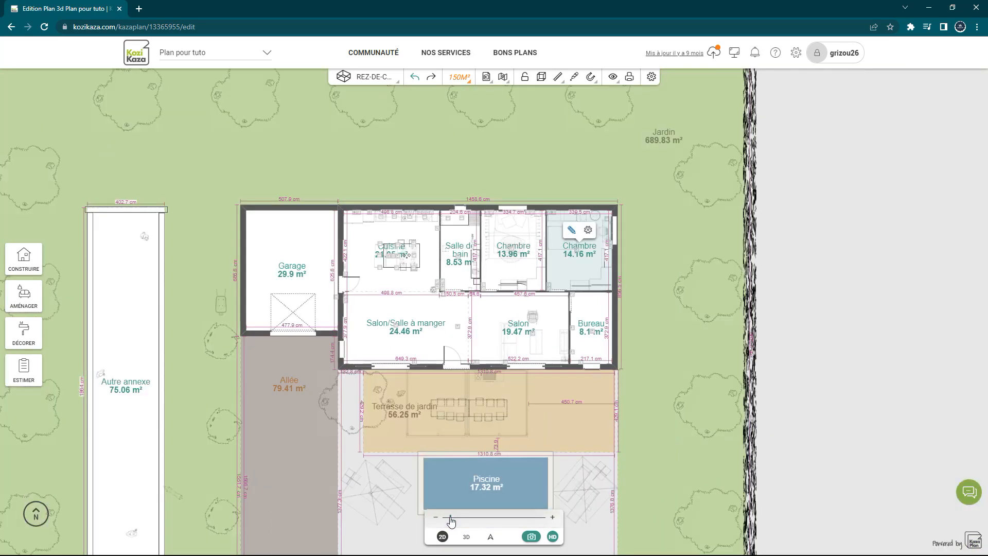
pyautogui.moveTo(658, 361); pyautogui.dragTo(654, 403)
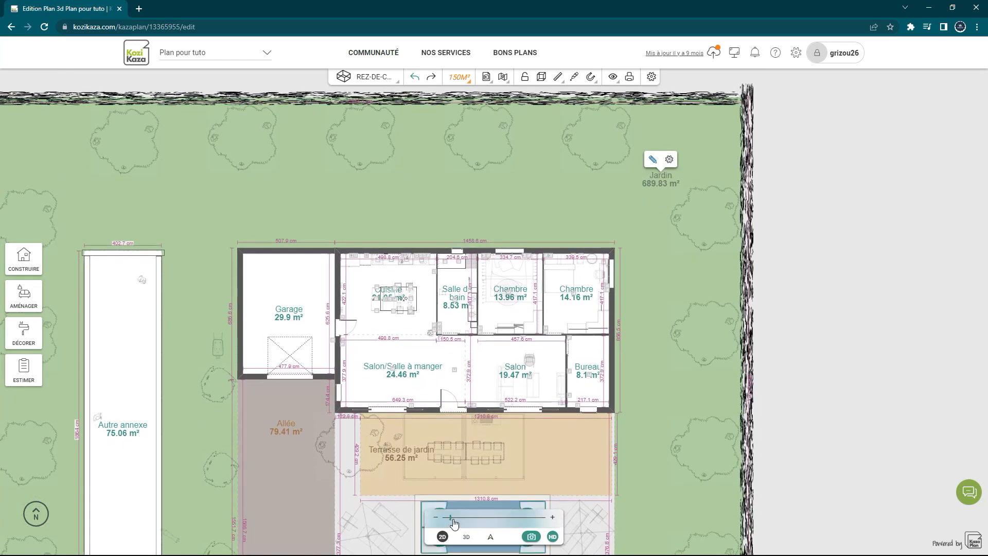
pyautogui.moveTo(454, 523); pyautogui.dragTo(457, 521)
pyautogui.moveTo(782, 432); pyautogui.dragTo(851, 411)
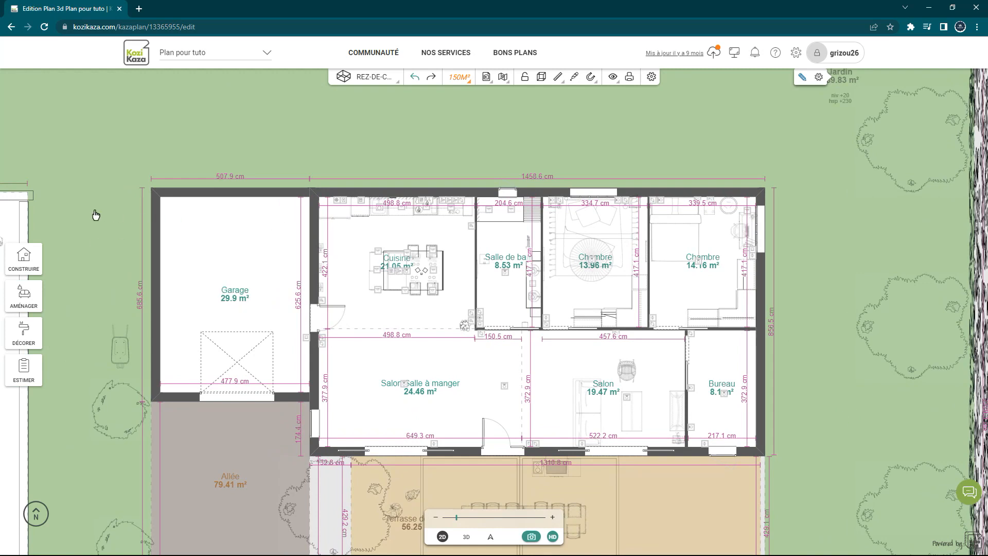
# Step: Pick the 16A socket from the Réseau électrique sockets to show the electrical network, and select the wiring link in the Salon/Salle à manger
pyautogui.click(22, 266)
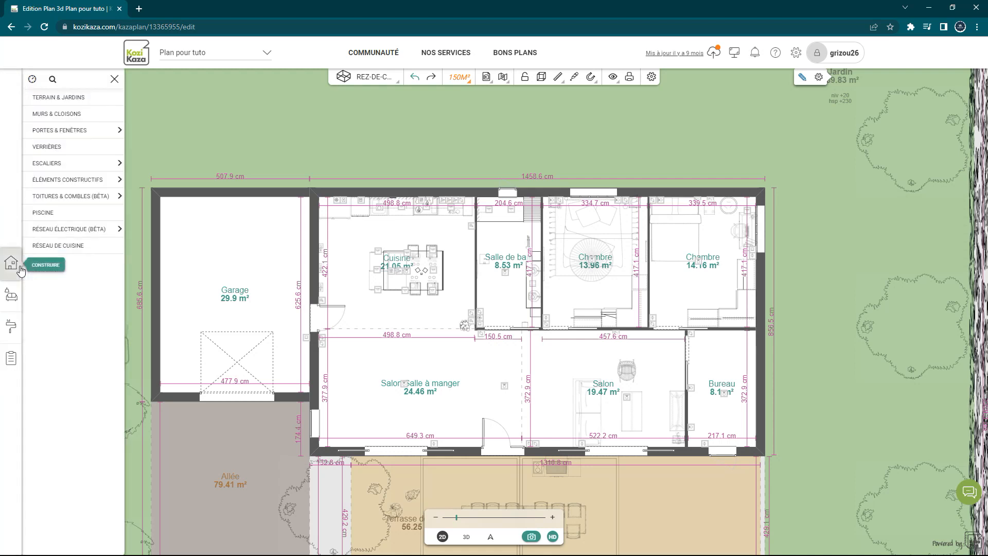
pyautogui.click(48, 231)
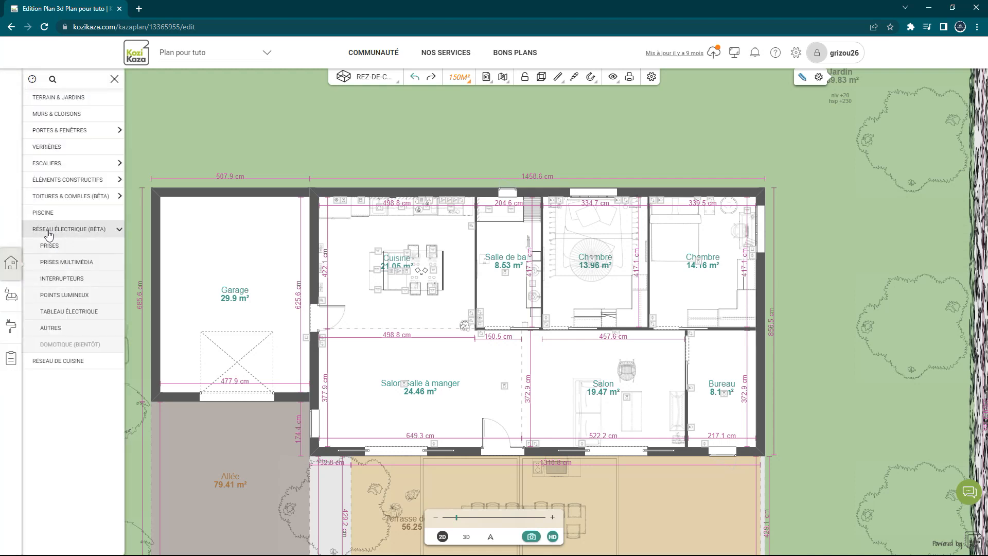
pyautogui.click(57, 250)
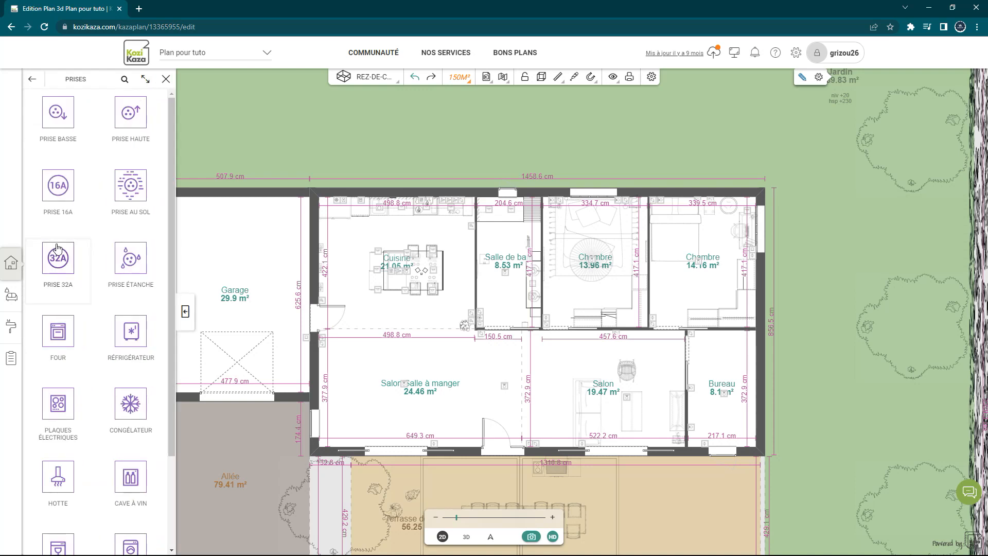
pyautogui.click(32, 79)
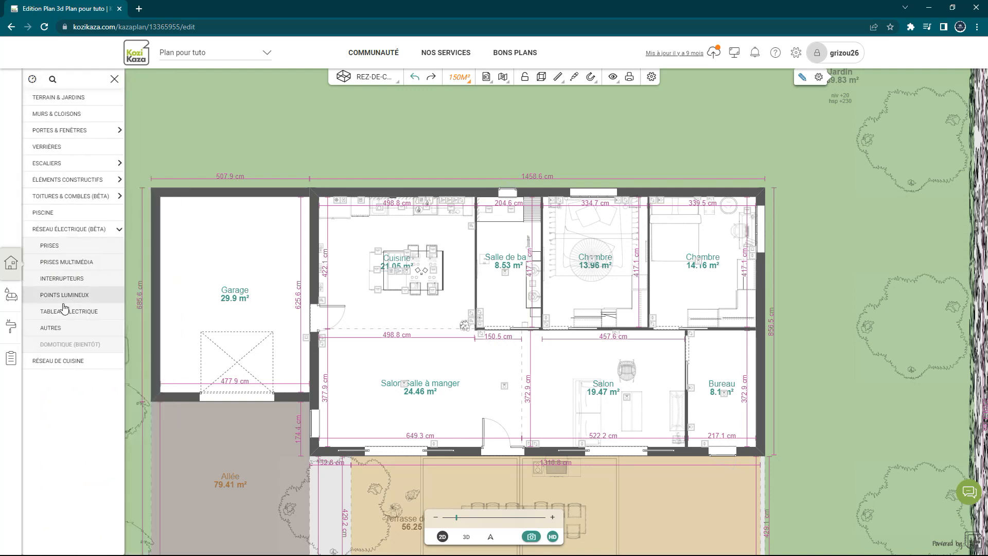
pyautogui.click(58, 247)
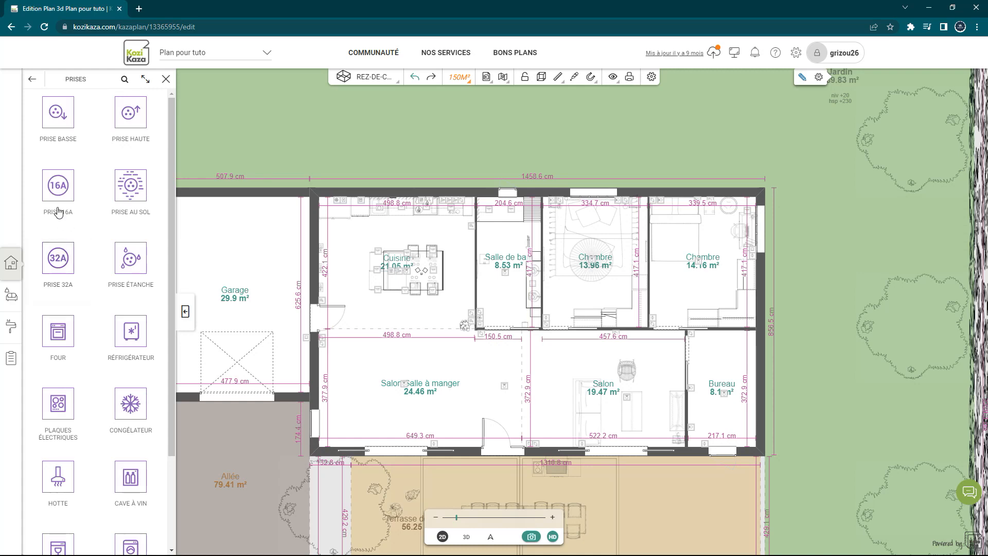
pyautogui.moveTo(59, 186); pyautogui.dragTo(258, 147)
pyautogui.click(282, 131)
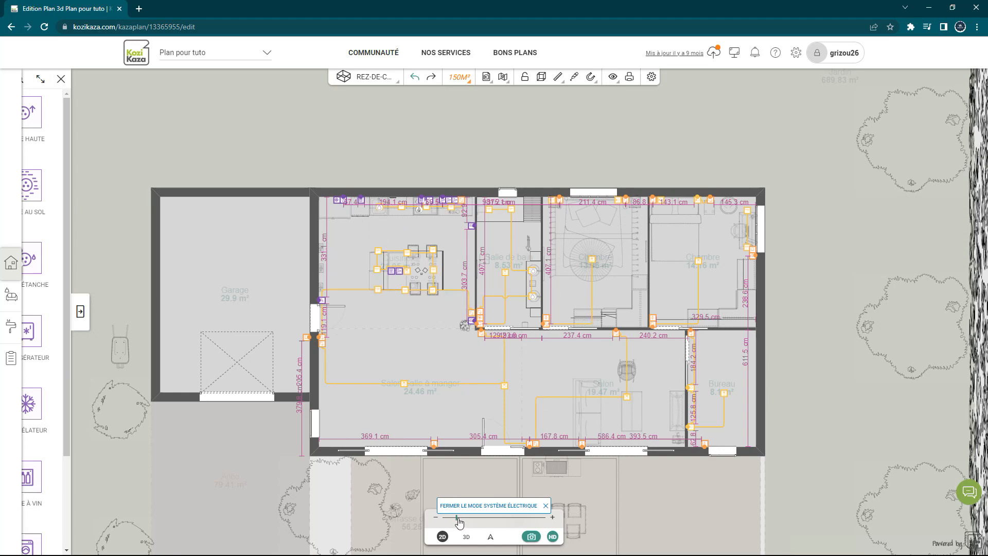
pyautogui.scroll(5, 457, 458)
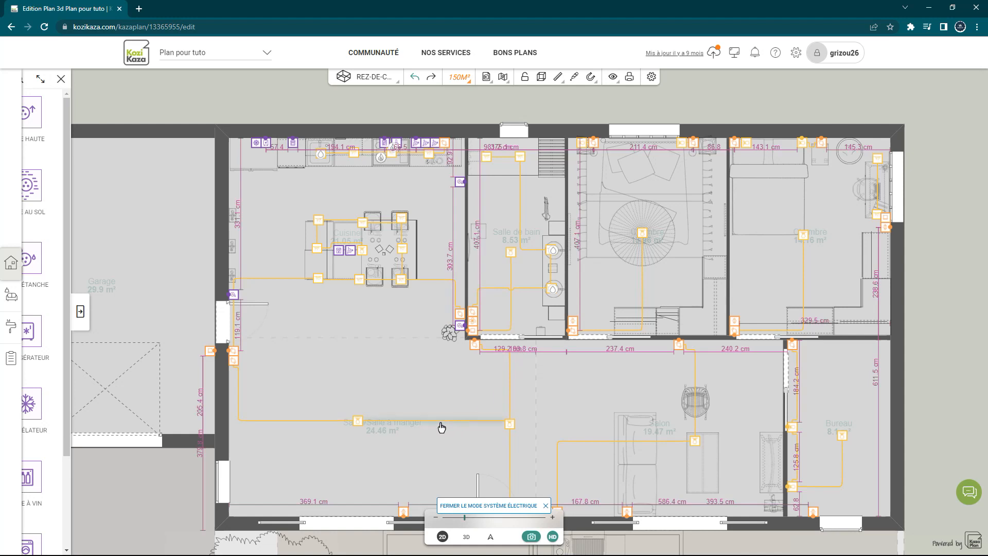
pyautogui.click(438, 409)
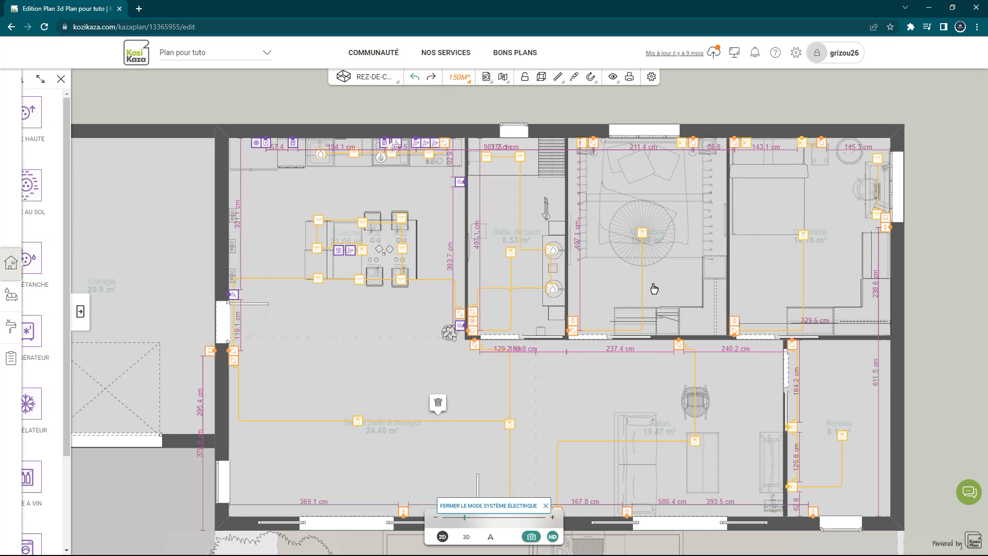
# Step: Place a three-row electrical panel (3 rangées) on the garage side of the kitchen wall, beside the connecting door
pyautogui.click(80, 312)
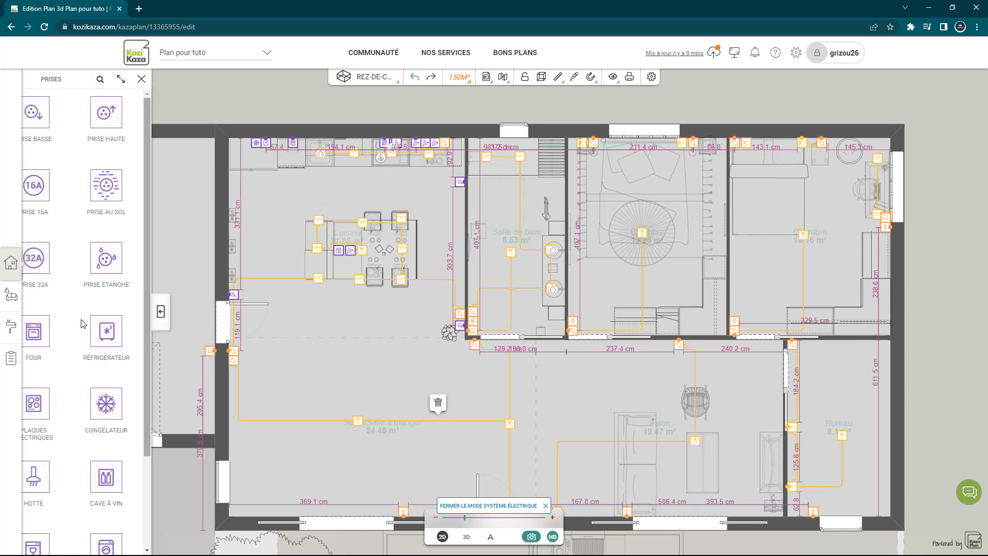
pyautogui.click(30, 79)
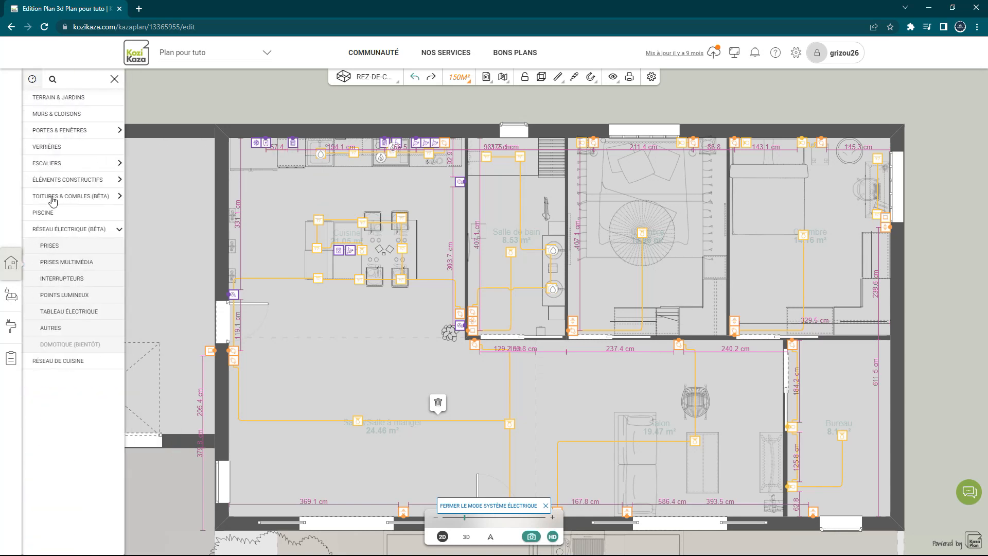
pyautogui.click(86, 313)
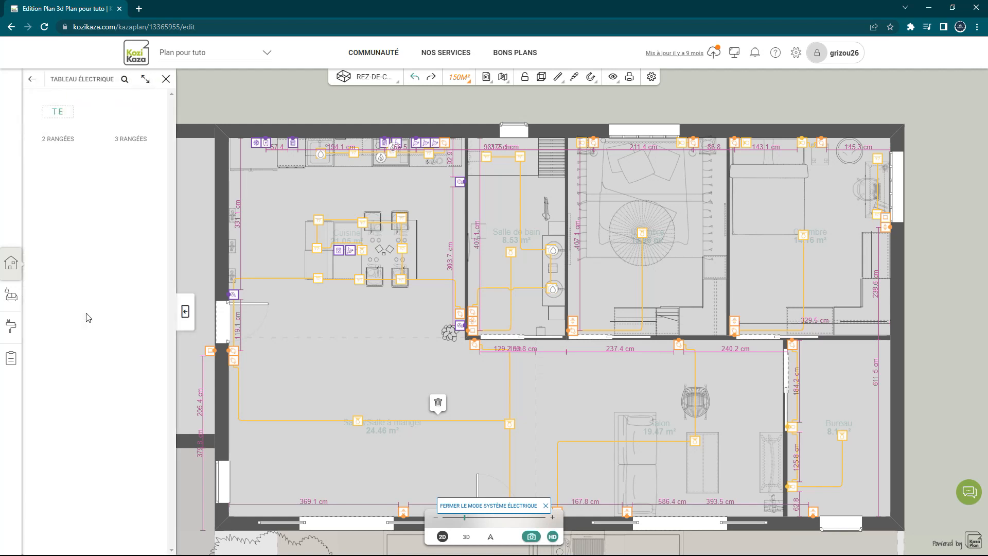
pyautogui.click(132, 124)
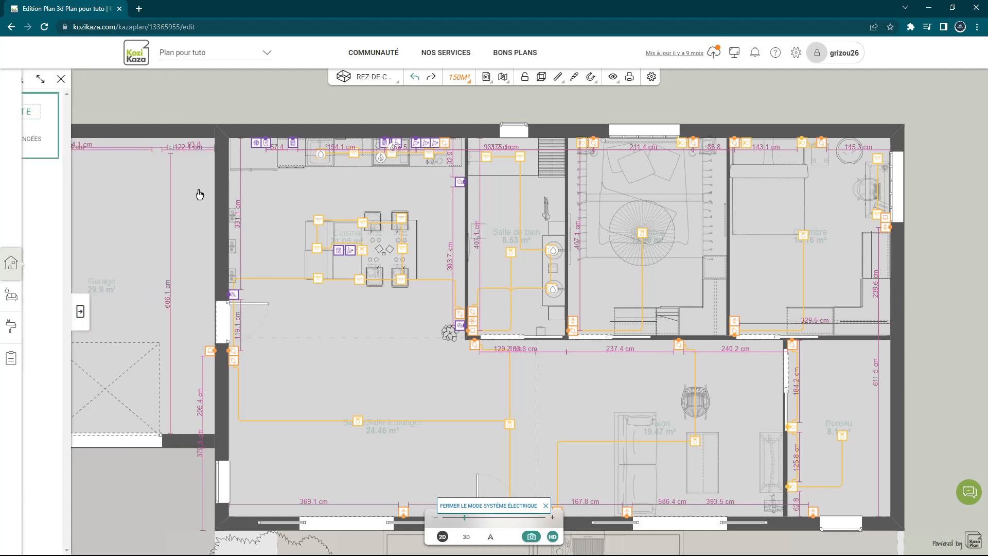
pyautogui.click(211, 289)
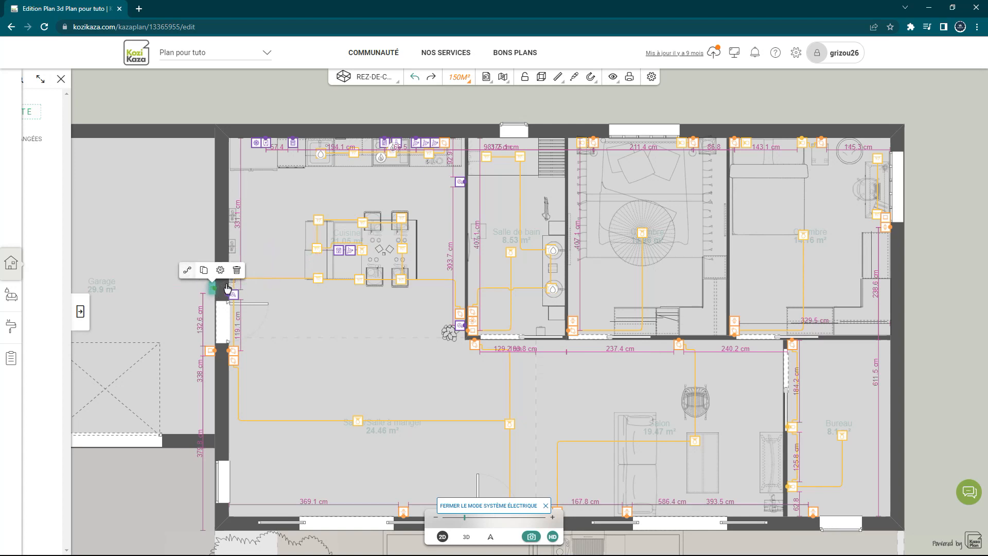
pyautogui.click(235, 391)
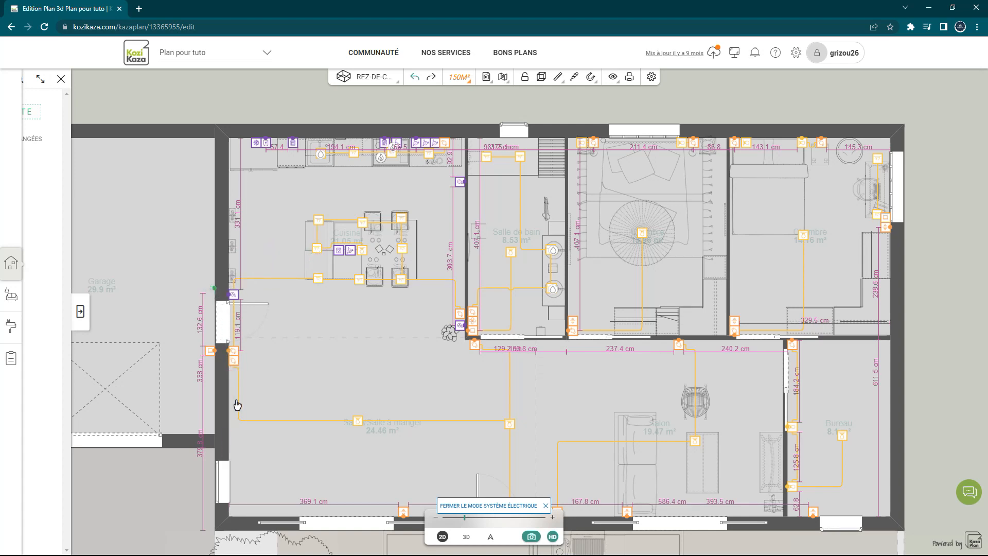
# Step: Delete the three-row electrical panel from the garage wall
pyautogui.click(213, 292)
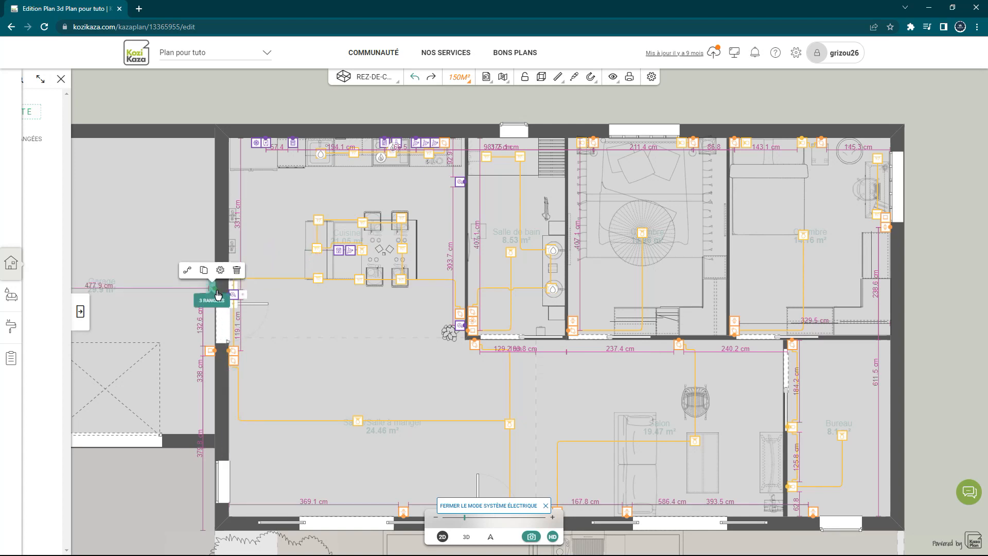
pyautogui.click(241, 271)
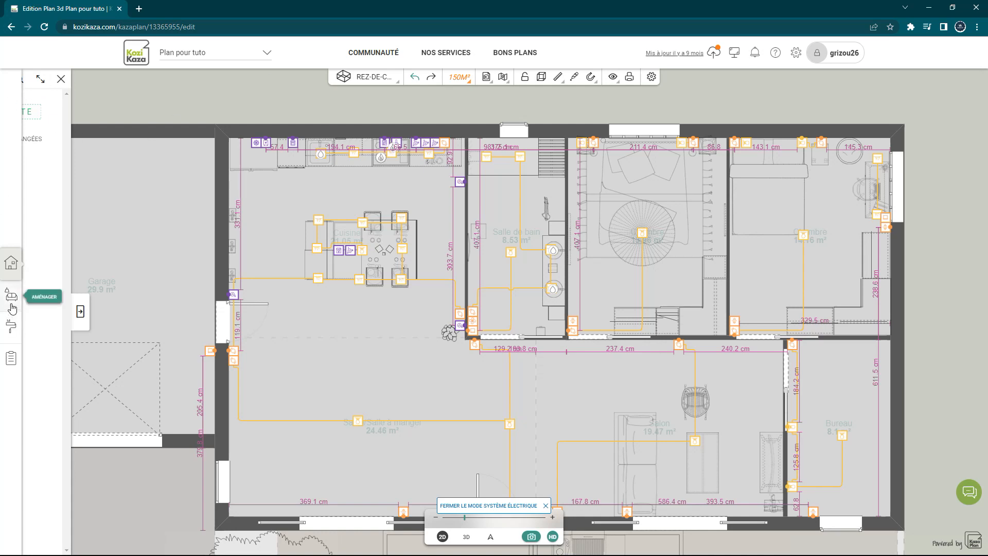
pyautogui.moveTo(941, 279); pyautogui.dragTo(919, 264)
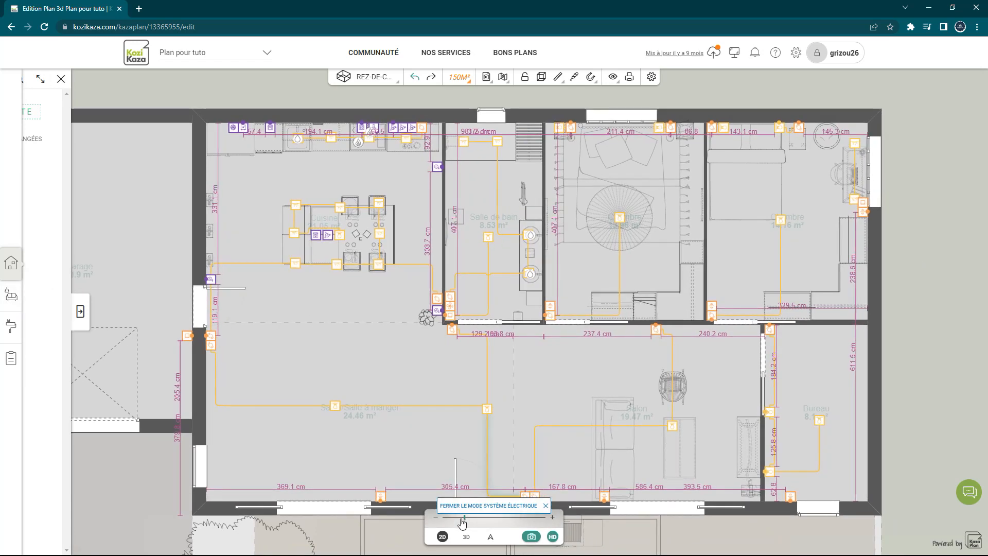
# Step: Dismiss the advertisement and open the PDF/JPEG generation window for the electrical floor plan
pyautogui.moveTo(465, 518); pyautogui.dragTo(462, 518)
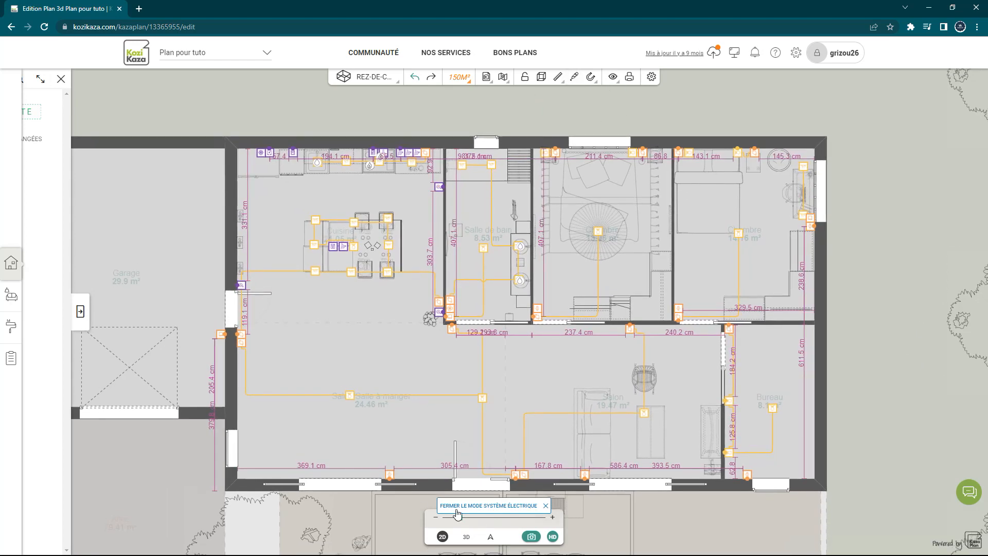
pyautogui.moveTo(459, 521); pyautogui.dragTo(462, 523)
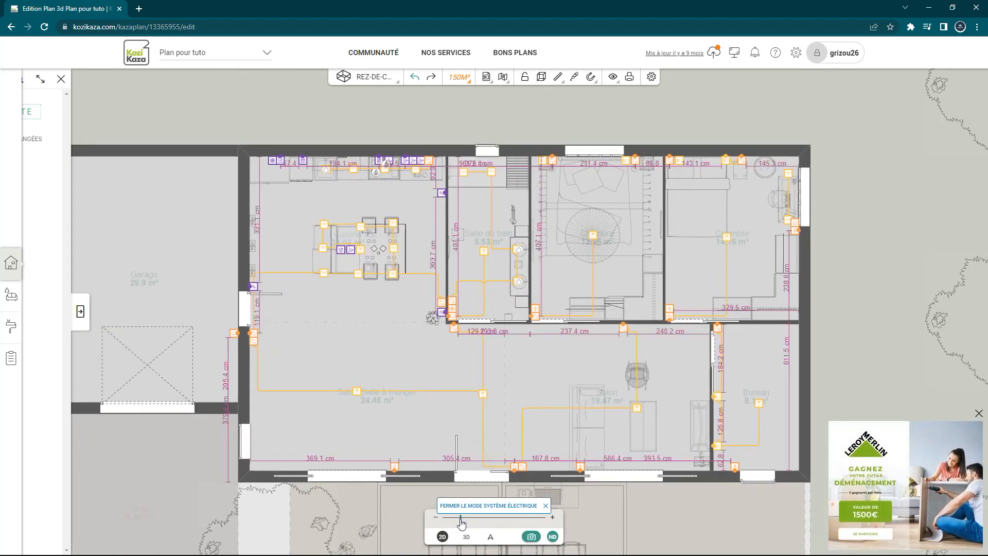
pyautogui.click(979, 415)
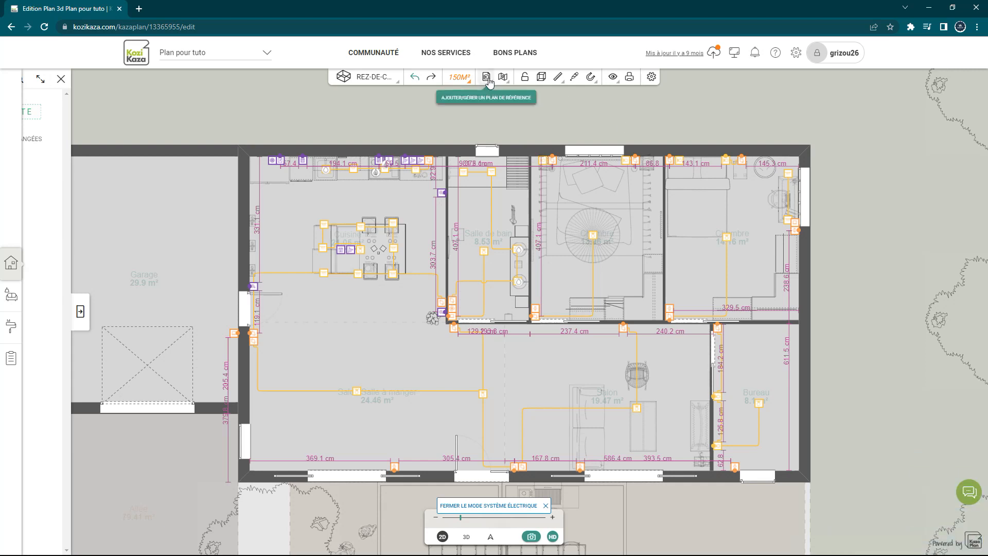
pyautogui.click(630, 78)
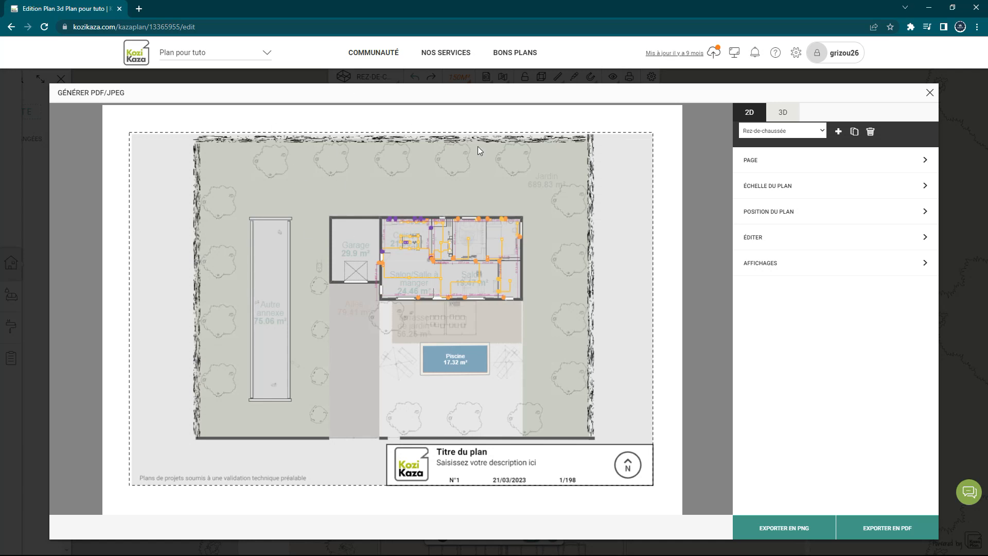
pyautogui.click(839, 132)
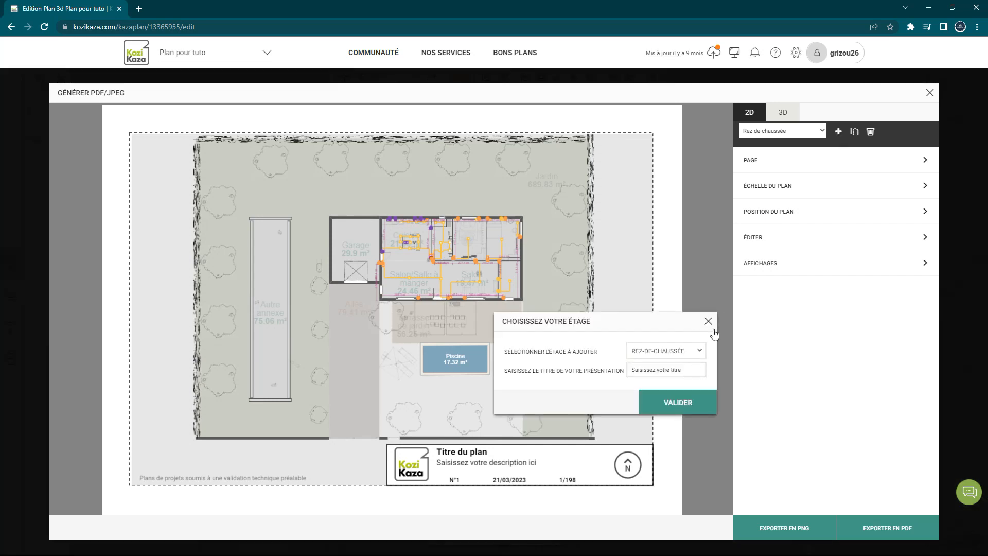
pyautogui.click(689, 359)
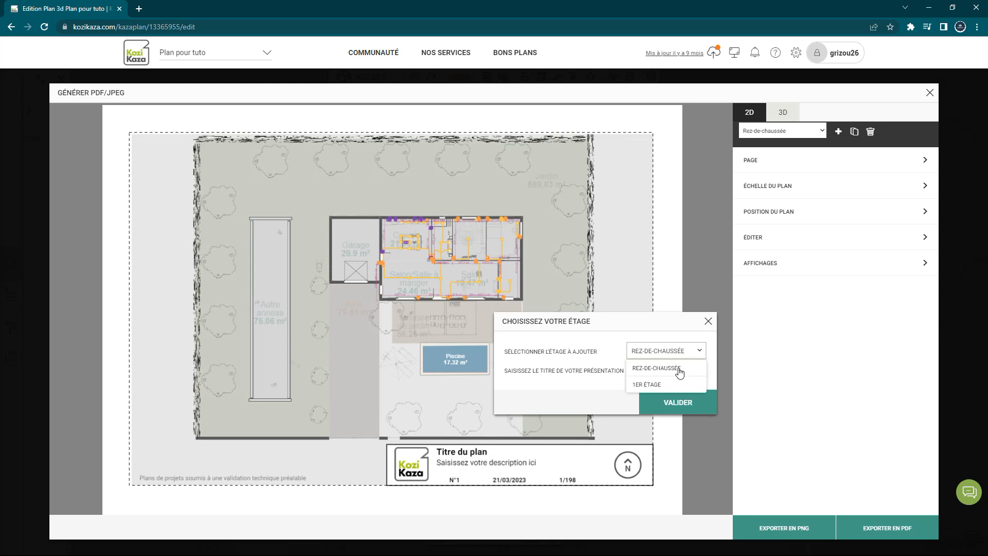
pyautogui.click(667, 384)
pyautogui.click(664, 356)
pyautogui.click(661, 368)
pyautogui.click(708, 322)
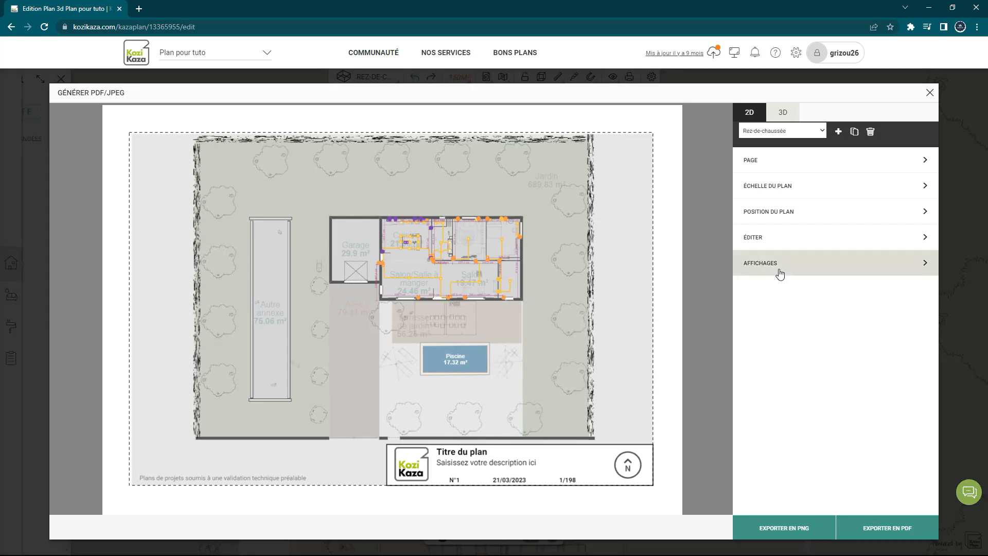
# Step: Review the A4 format and Paysage orientation options and set the page margin to 0.00
pyautogui.click(931, 165)
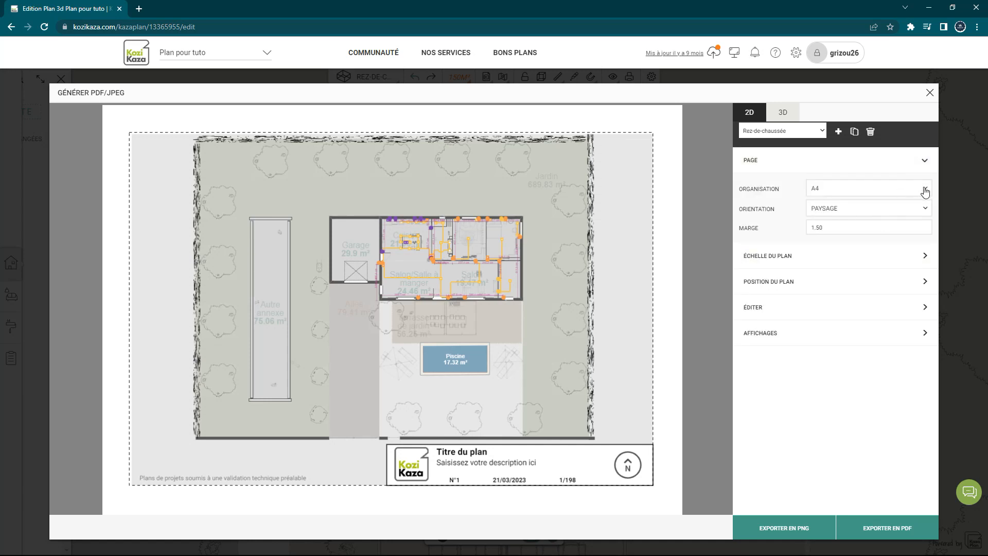
pyautogui.click(925, 190)
pyautogui.click(875, 187)
pyautogui.click(857, 214)
pyautogui.click(858, 215)
pyautogui.click(859, 225)
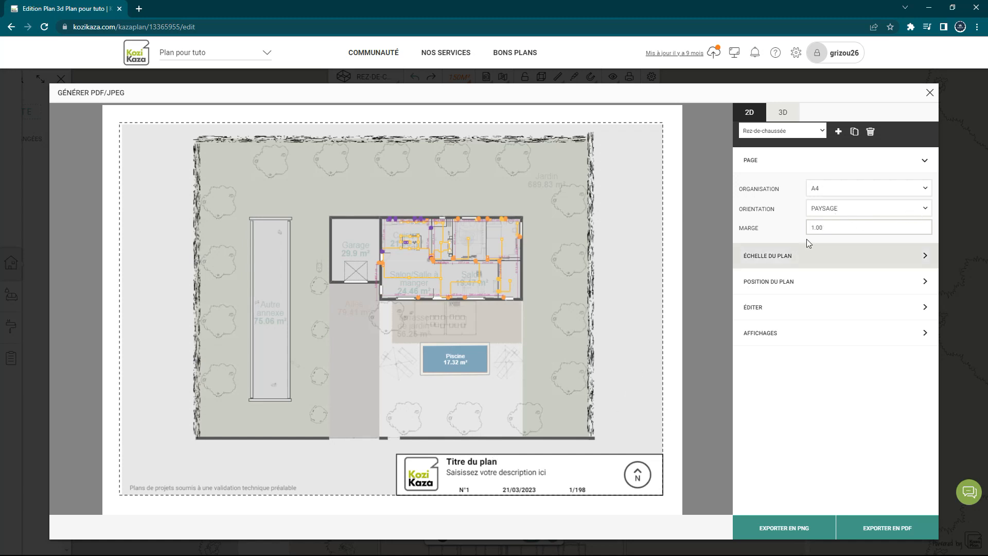
pyautogui.moveTo(837, 227); pyautogui.dragTo(803, 229)
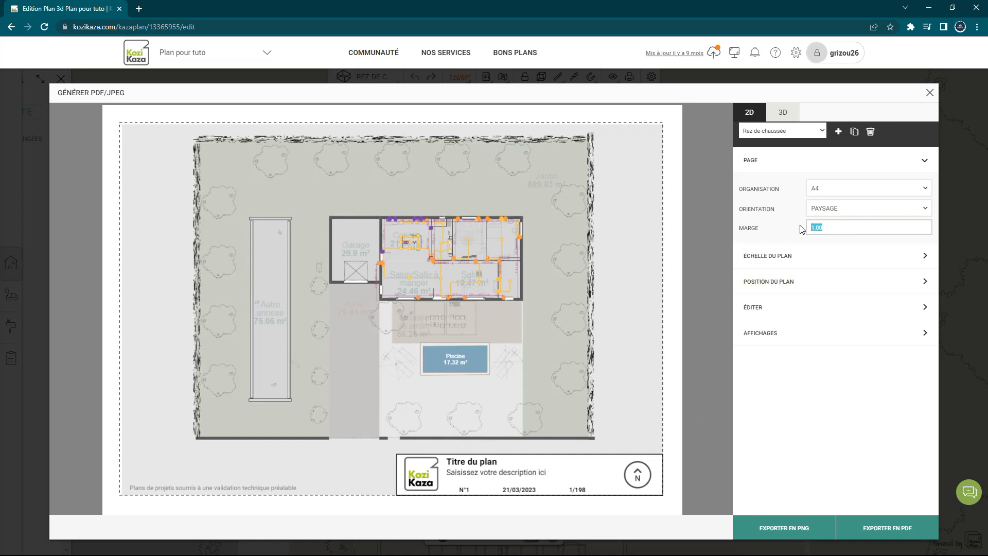
pyautogui.write('0.80')
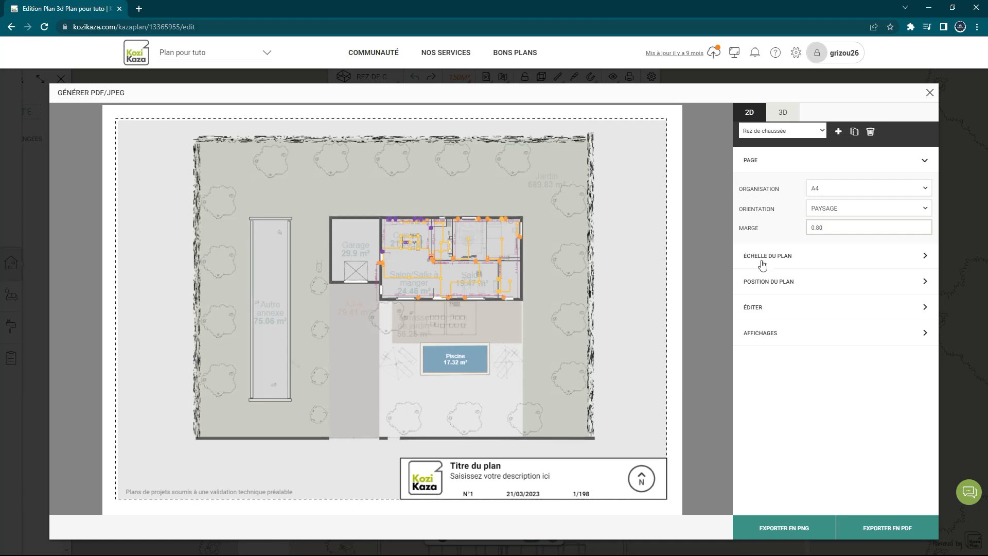
pyautogui.moveTo(834, 228); pyautogui.dragTo(761, 229)
pyautogui.write('0.00')
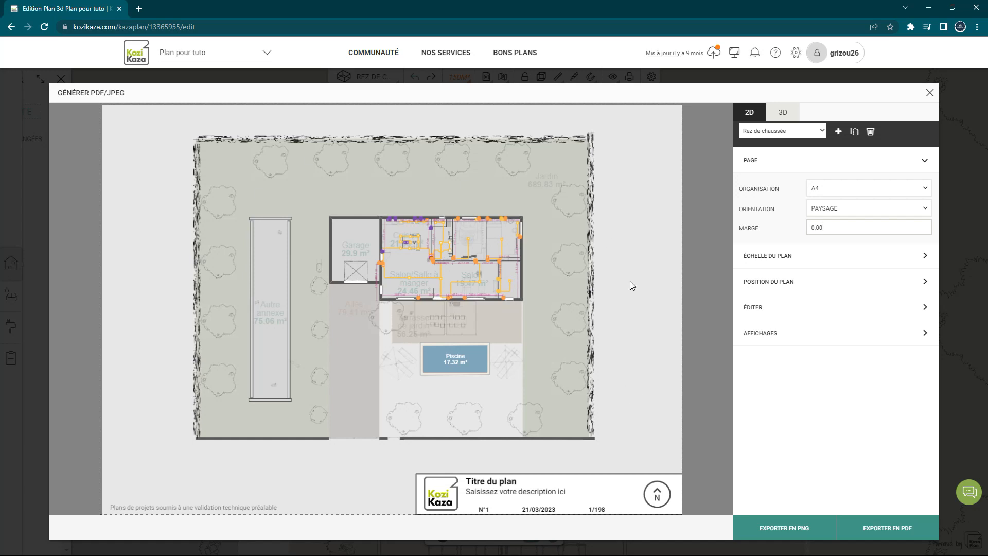
pyautogui.click(925, 161)
# Step: Compare the standard 1/100 scale with the custom plan scale, and set the custom scale to 1/150
pyautogui.click(868, 188)
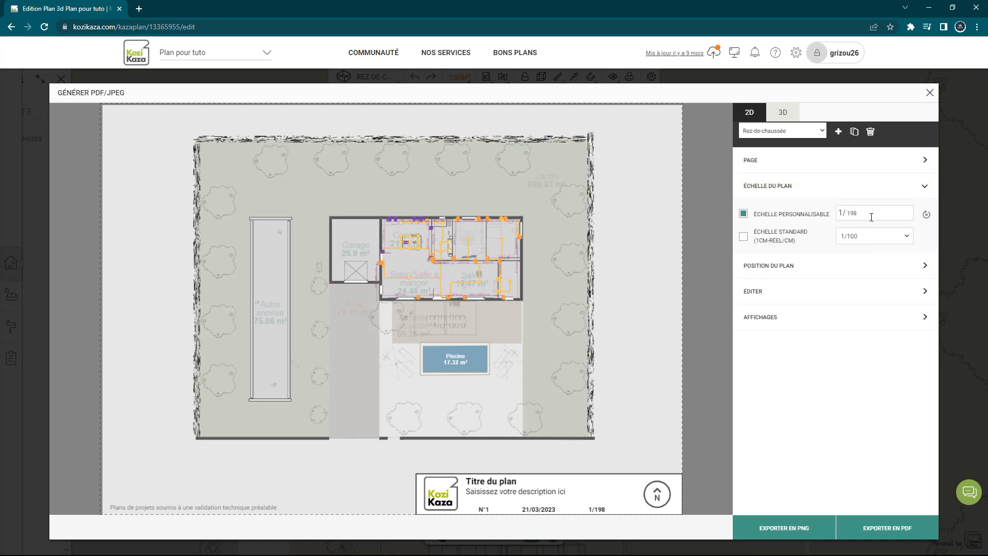
pyautogui.click(744, 240)
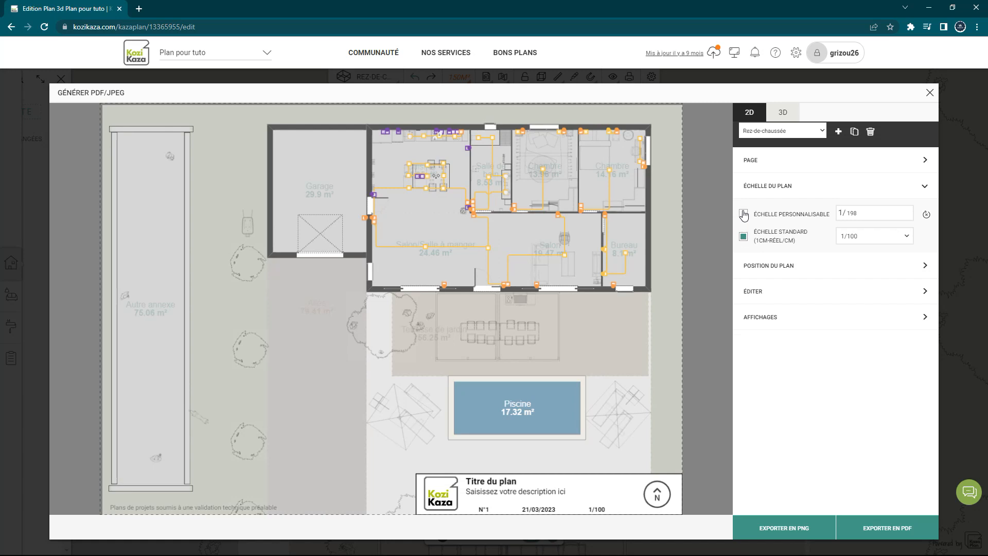
pyautogui.click(744, 213)
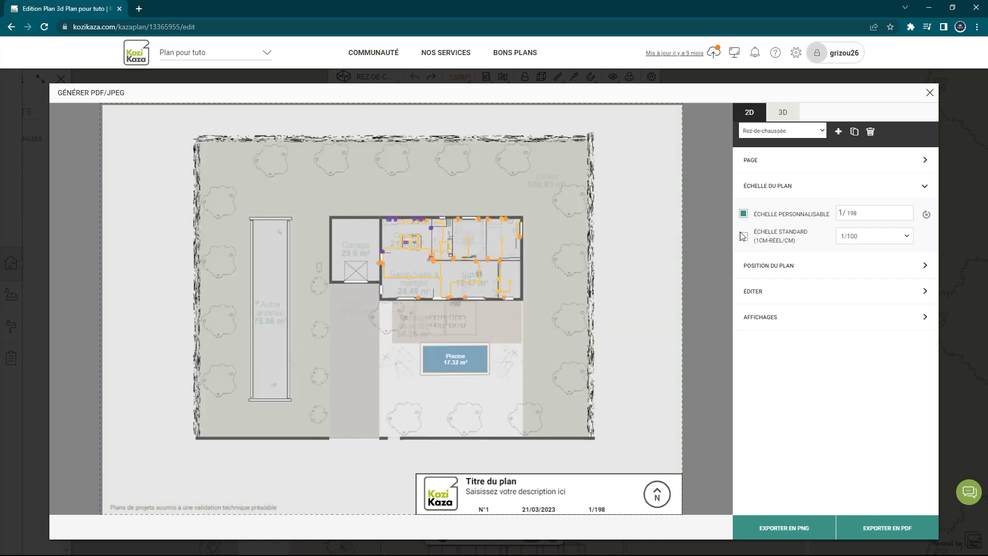
pyautogui.click(744, 238)
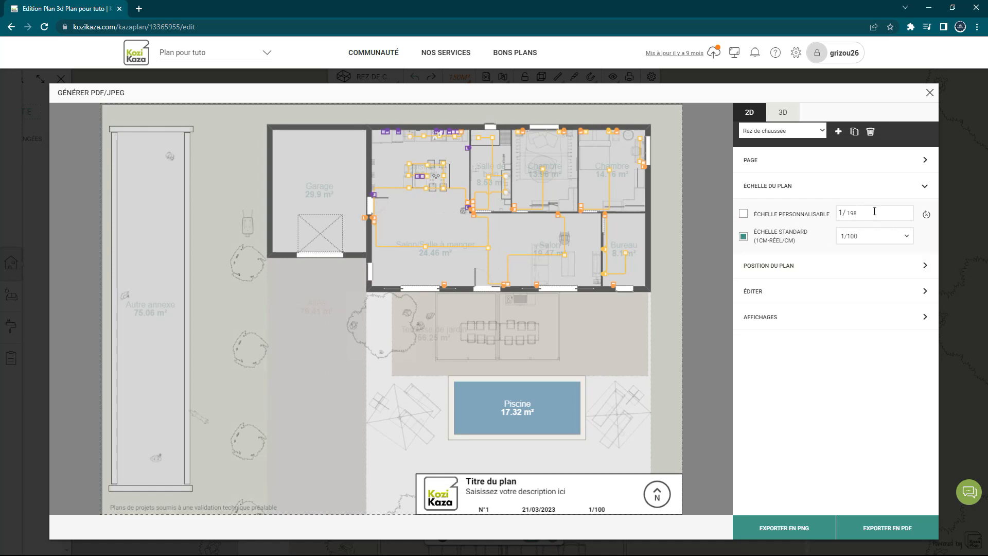
pyautogui.click(744, 216)
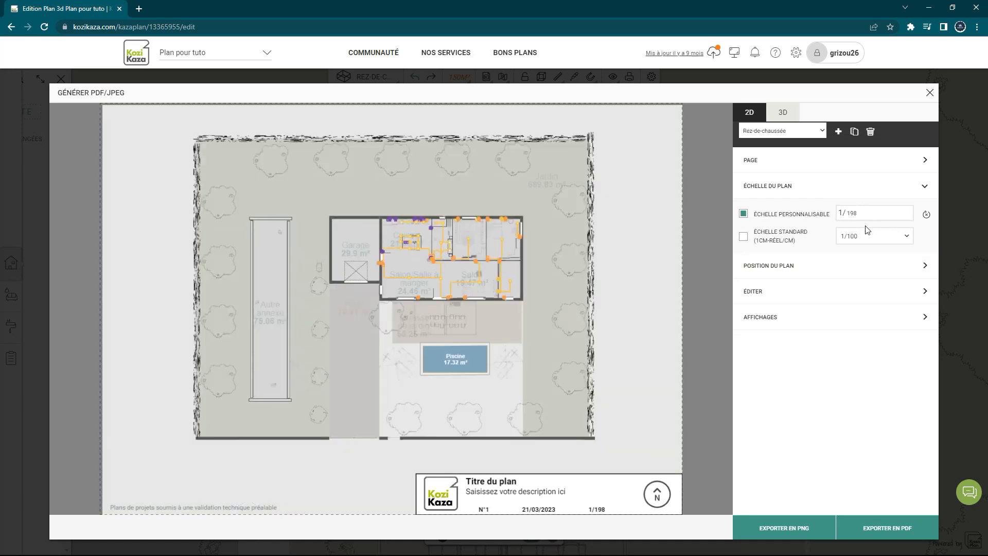
pyautogui.moveTo(883, 221); pyautogui.dragTo(849, 216)
pyautogui.write('150')
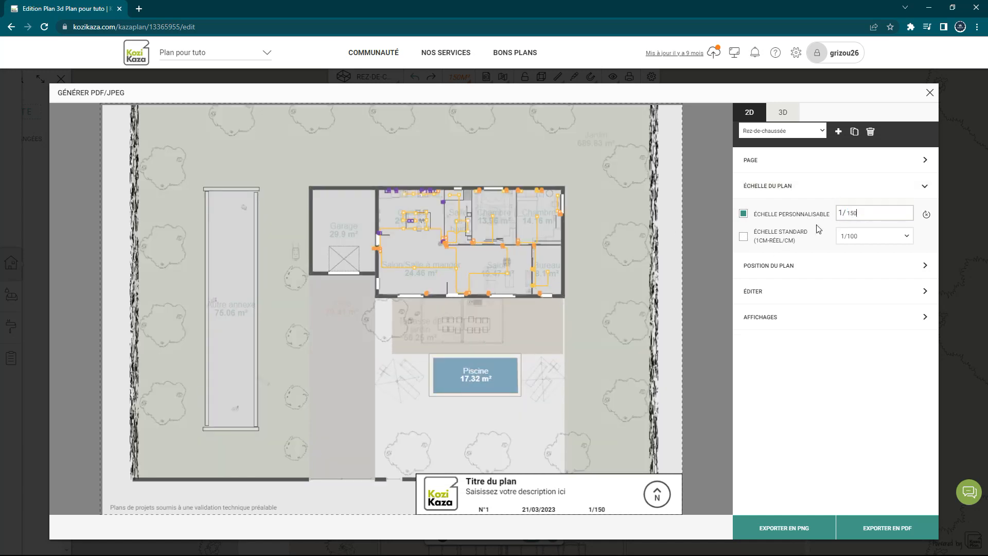
# Step: Switch the plan to the standard 1/50 scale and reposition it so the living areas and bedrooms fill the page
pyautogui.click(743, 236)
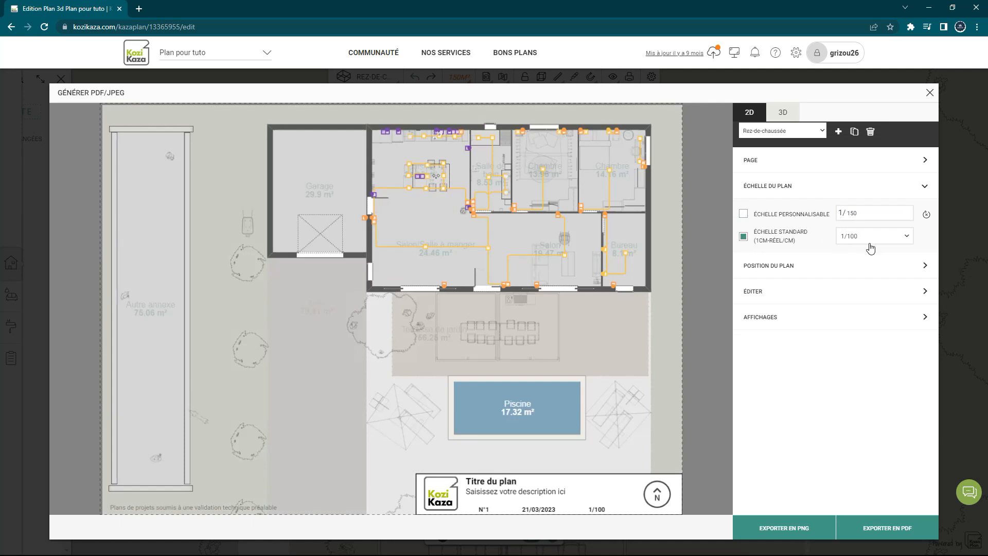
pyautogui.click(872, 243)
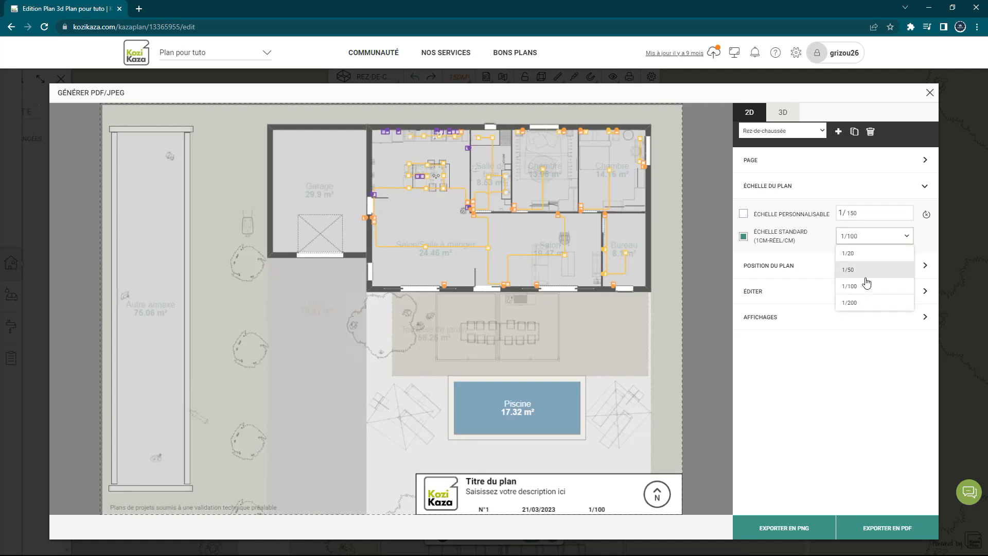
pyautogui.click(866, 288)
pyautogui.click(856, 239)
pyautogui.click(853, 270)
pyautogui.moveTo(586, 248); pyautogui.dragTo(358, 428)
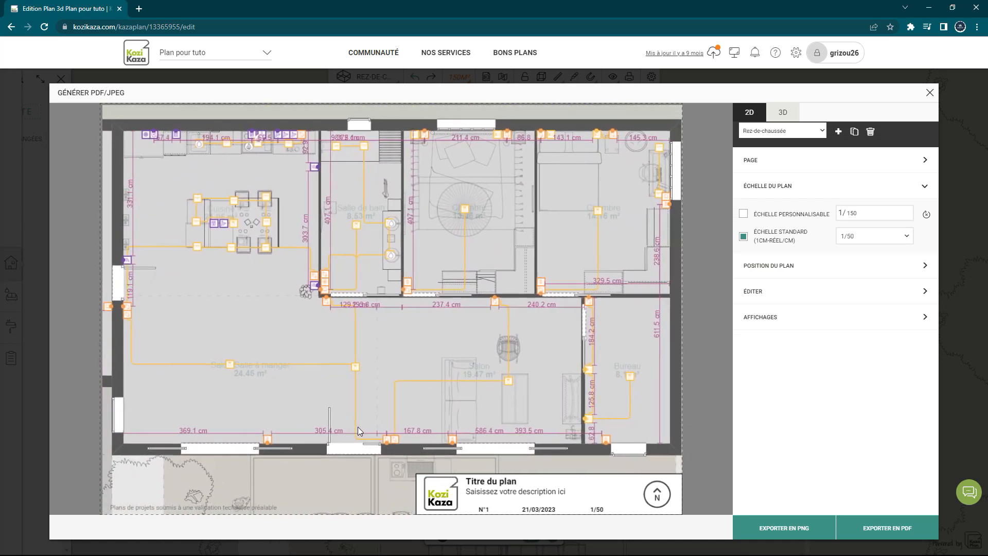
# Step: Try custom plan scales of 1/80 and 1/70, and set the custom scale to 1/60
pyautogui.click(874, 214)
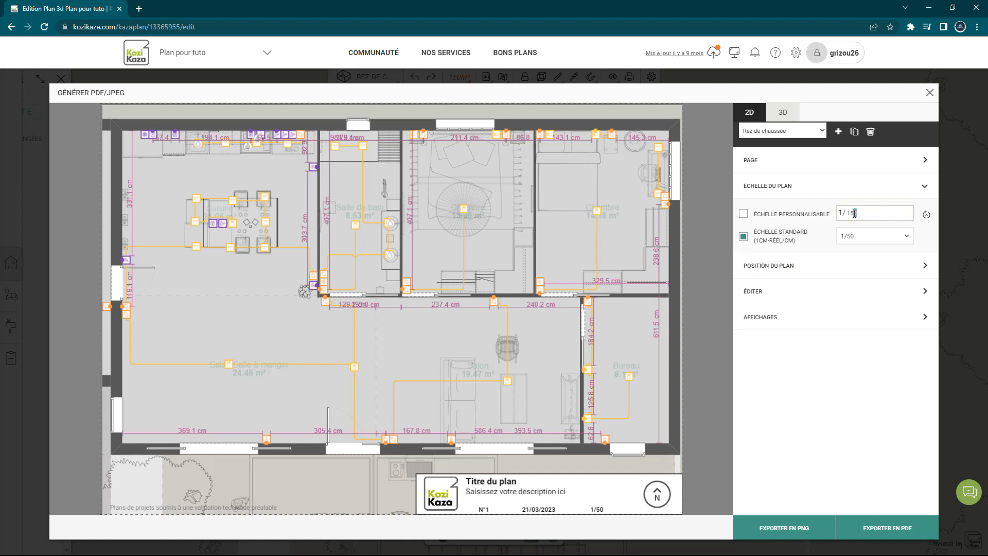
pyautogui.write('80')
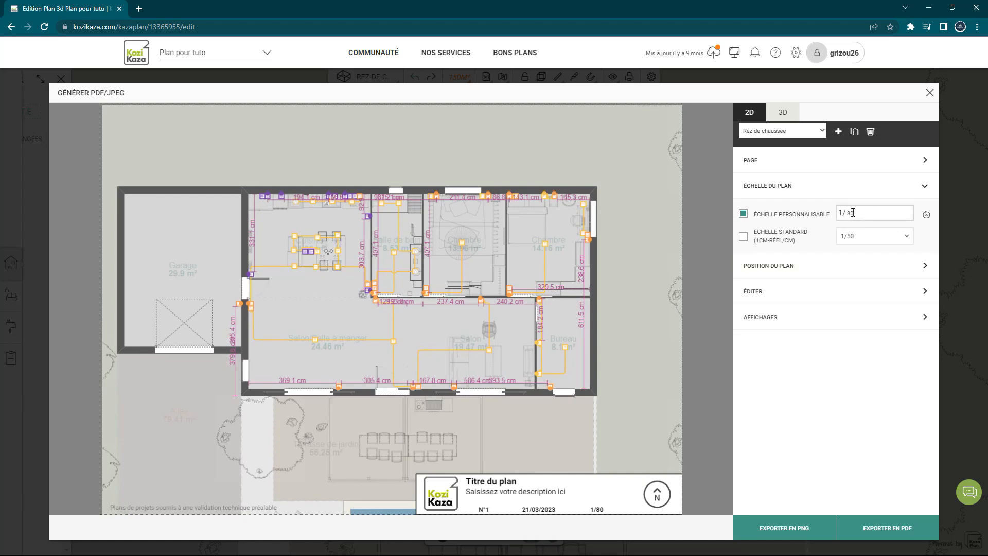
pyautogui.write('70')
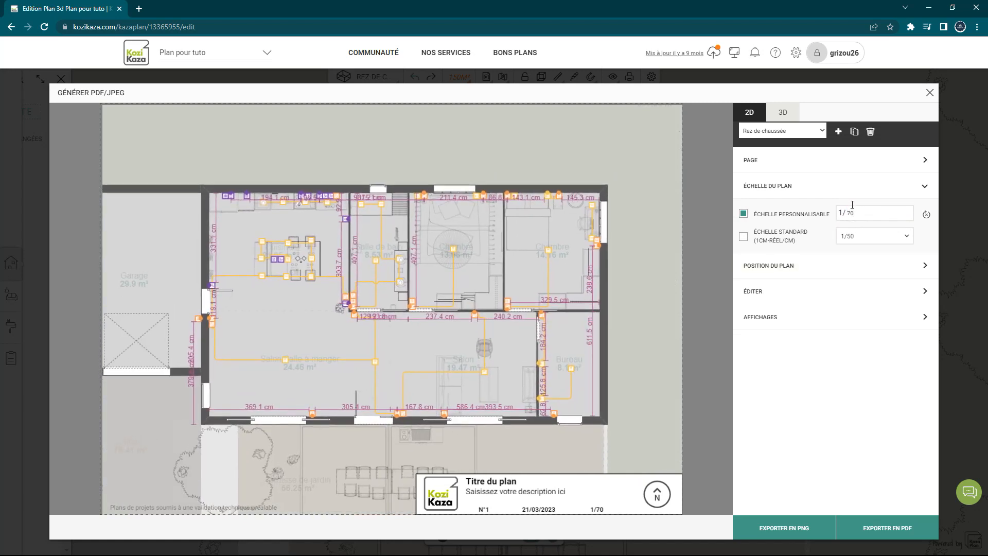
pyautogui.moveTo(869, 207); pyautogui.dragTo(850, 206)
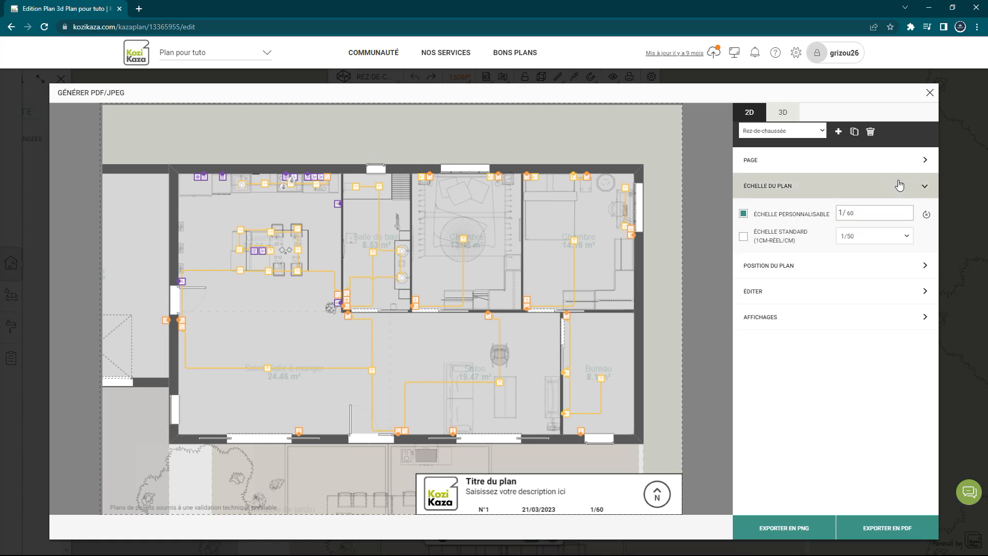
pyautogui.click(927, 191)
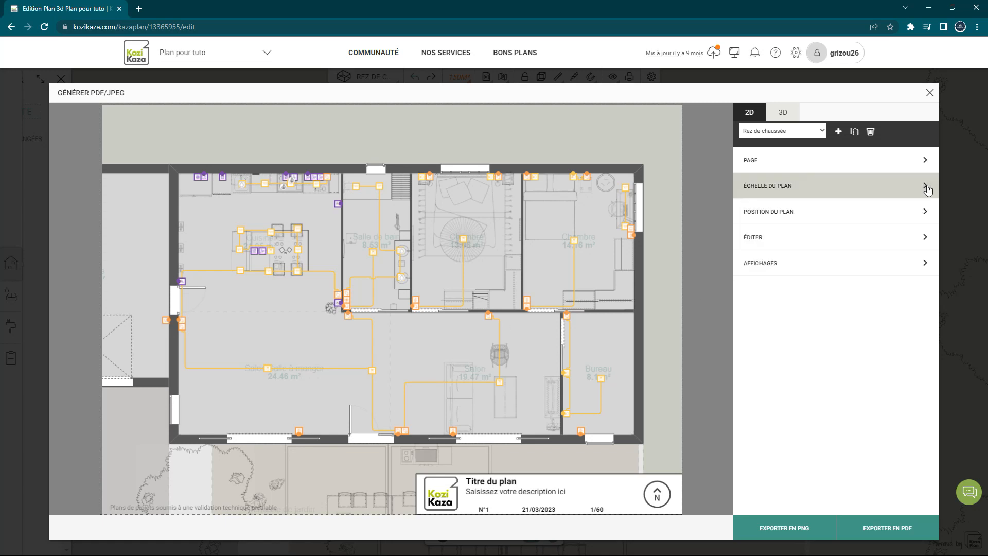
# Step: Check the plan position controls and hide the compass in the plan's title block
pyautogui.click(902, 222)
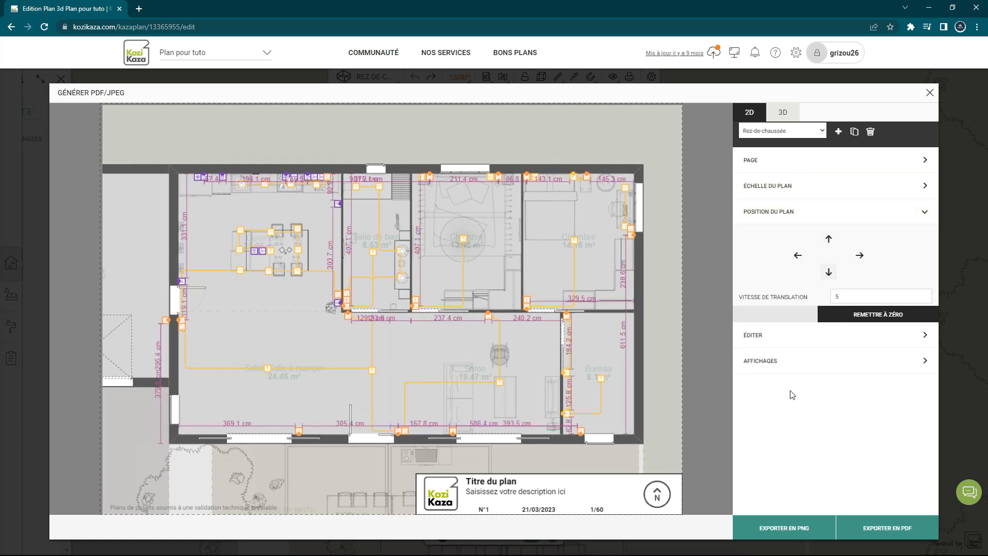
pyautogui.click(930, 214)
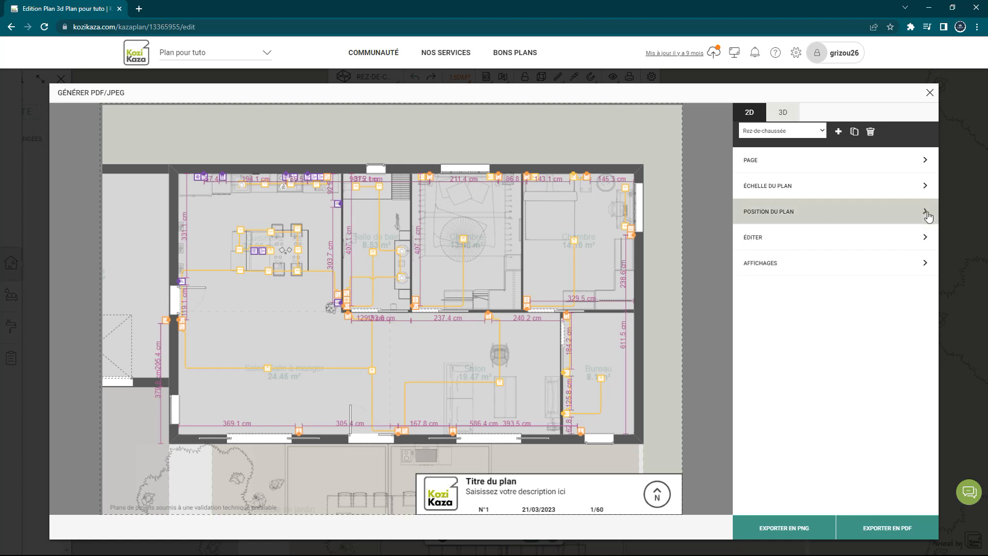
pyautogui.click(870, 247)
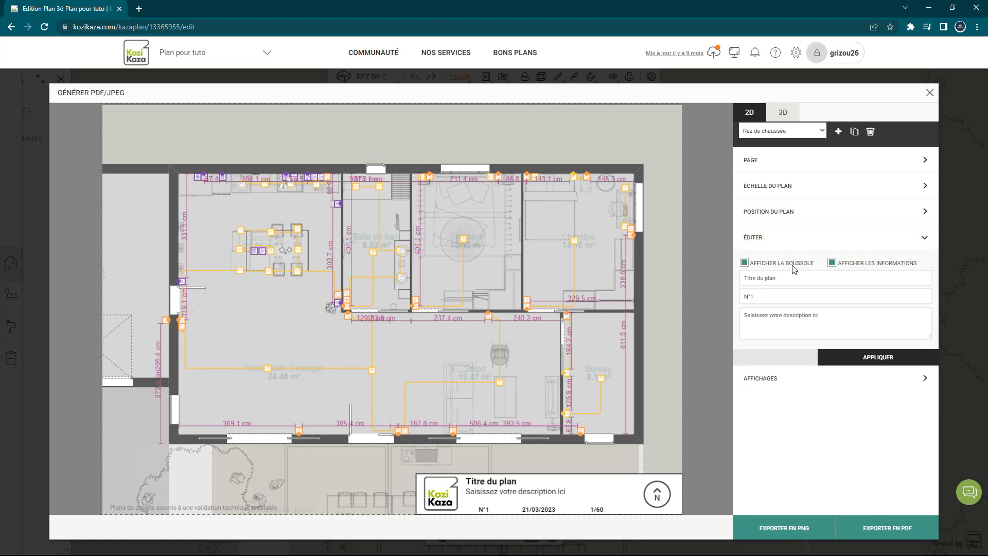
pyautogui.click(745, 263)
pyautogui.click(744, 263)
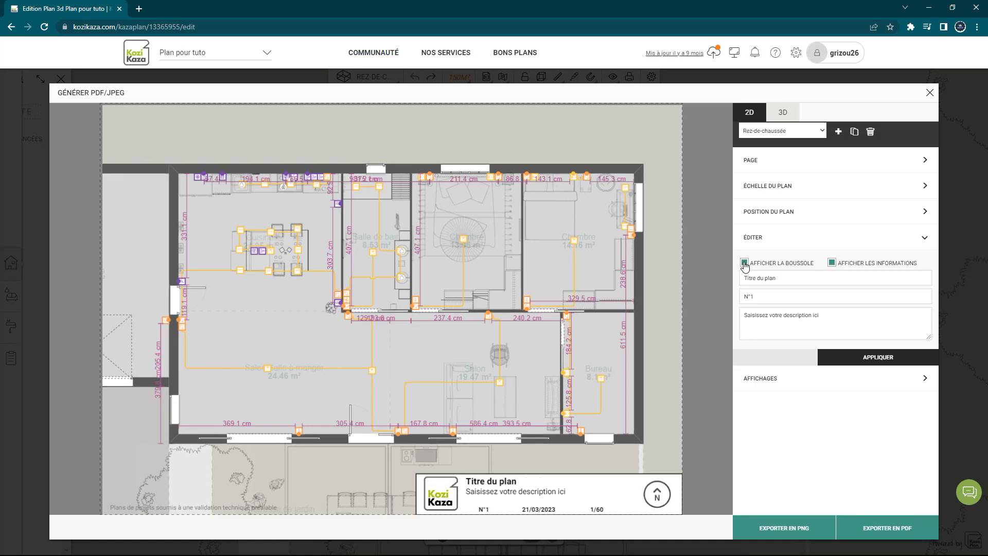
pyautogui.click(745, 263)
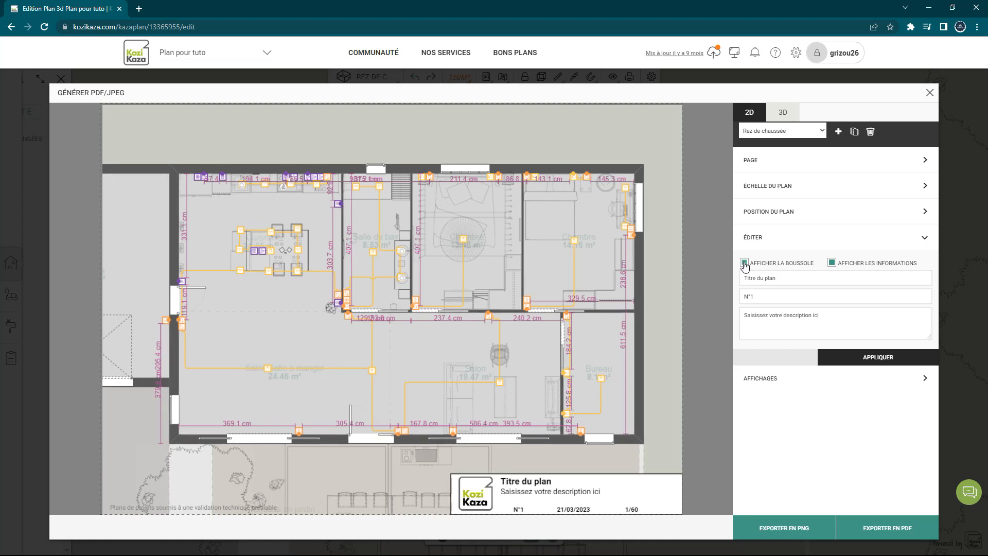
# Step: Try the page with and without the plan information block, leaving its display enabled
pyautogui.click(832, 263)
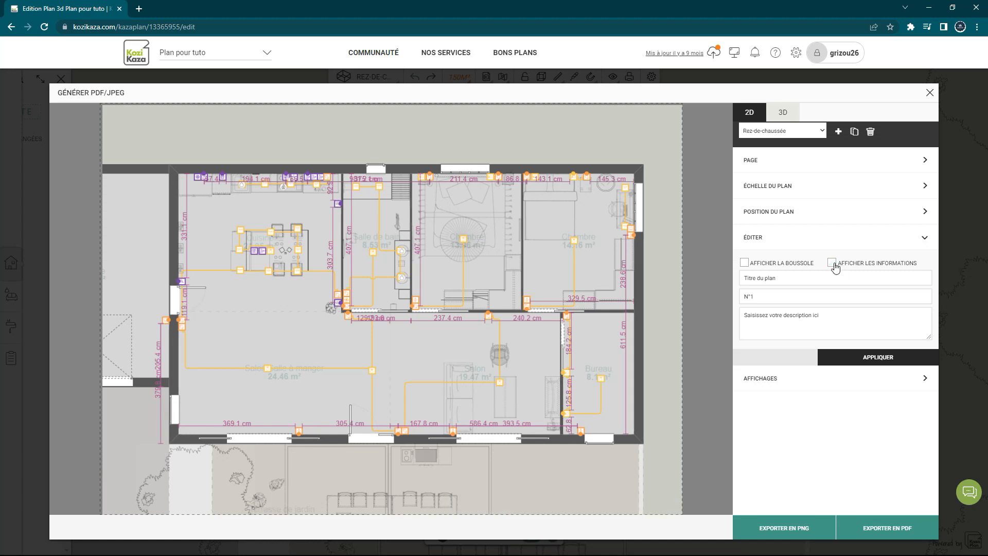
pyautogui.click(832, 263)
pyautogui.click(833, 263)
pyautogui.click(832, 263)
pyautogui.click(832, 263)
pyautogui.click(832, 263)
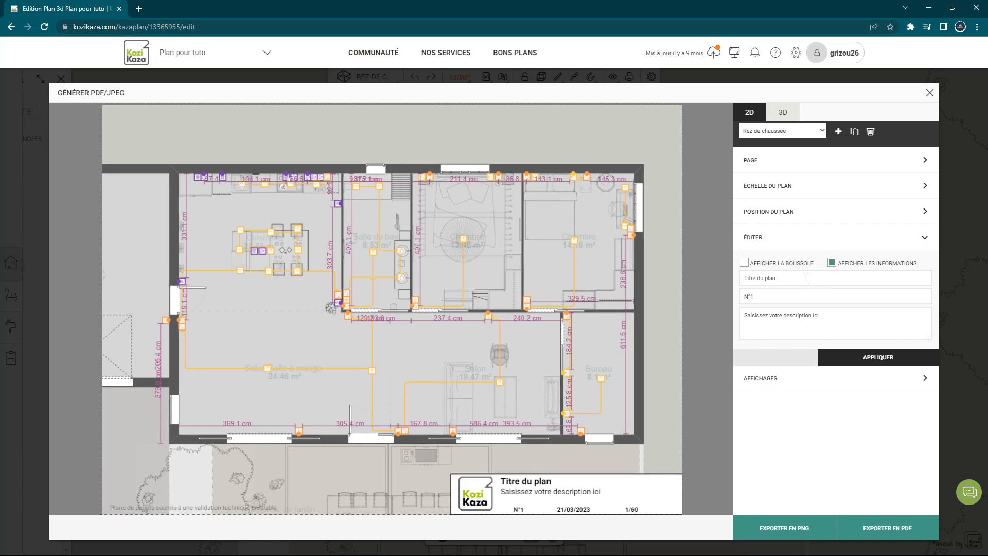
# Step: Replace the plan title with "schéma electrique", applying the suggested spelling correction to the first word
pyautogui.doubleClick(770, 278)
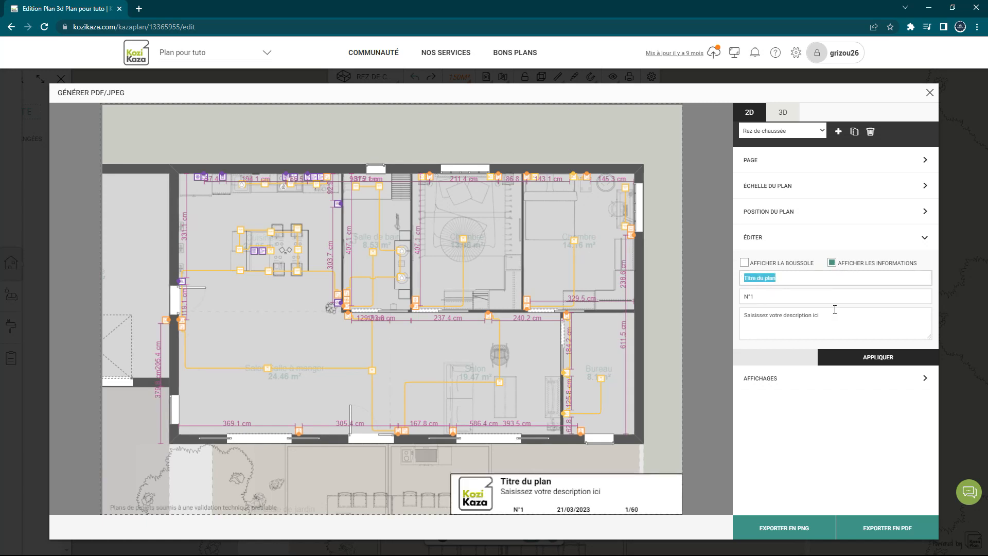
pyautogui.write('schema el')
pyautogui.rightClick(746, 278)
pyautogui.click(792, 288)
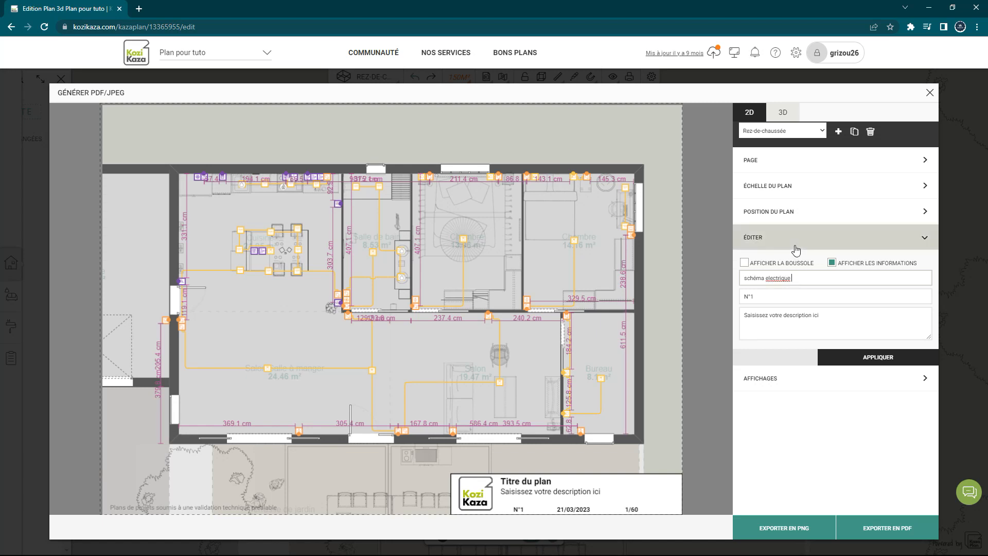
# Step: Correct the plan title to "schéma électrique", clear the description text and apply the title block changes
pyautogui.rightClick(772, 278)
pyautogui.click(795, 285)
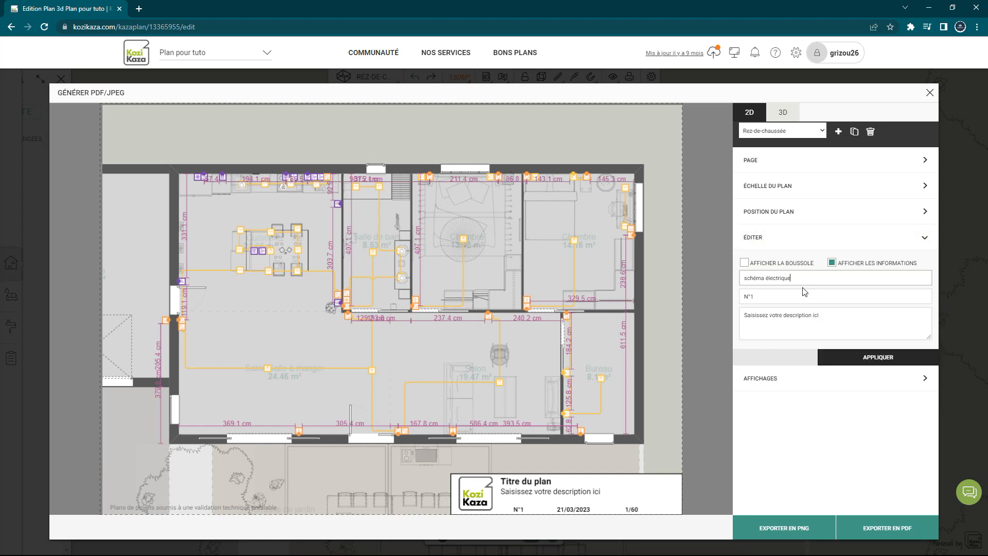
pyautogui.click(765, 297)
pyautogui.click(784, 317)
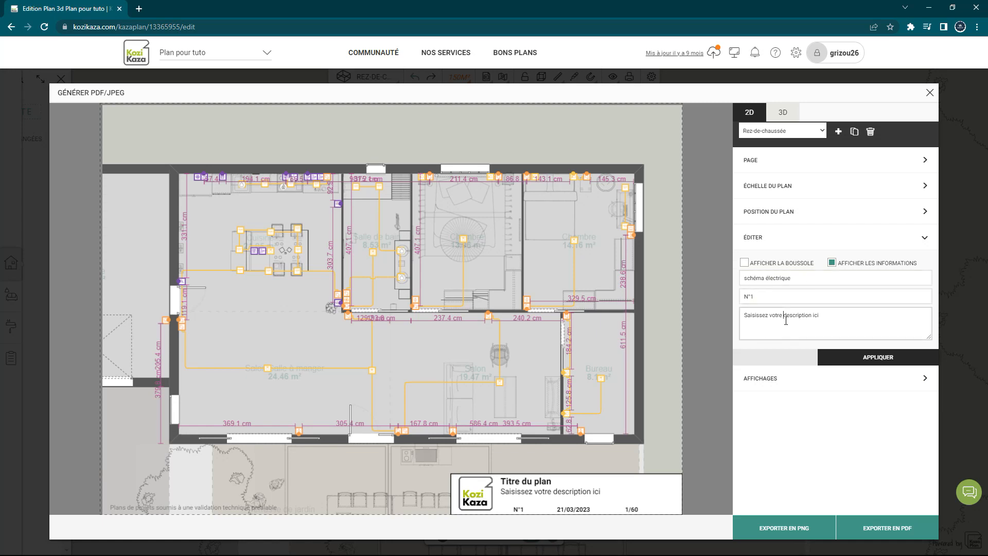
pyautogui.moveTo(835, 321); pyautogui.dragTo(739, 320)
pyautogui.press('BackSpace')
pyautogui.click(889, 359)
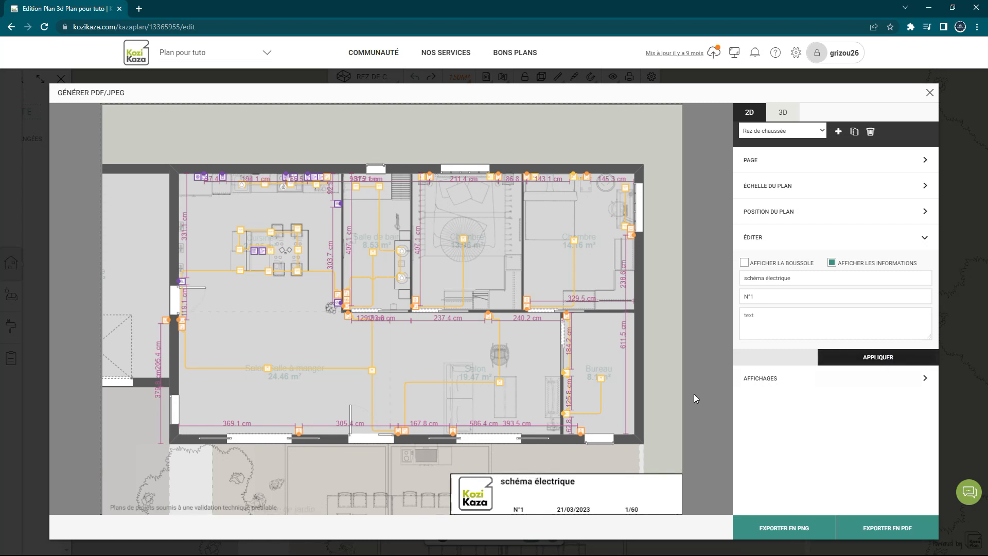
# Step: In the plan's display settings, try the wall and partition measurements, the opening measurements and the electrical network drawing mode in turn
pyautogui.click(906, 240)
pyautogui.click(876, 265)
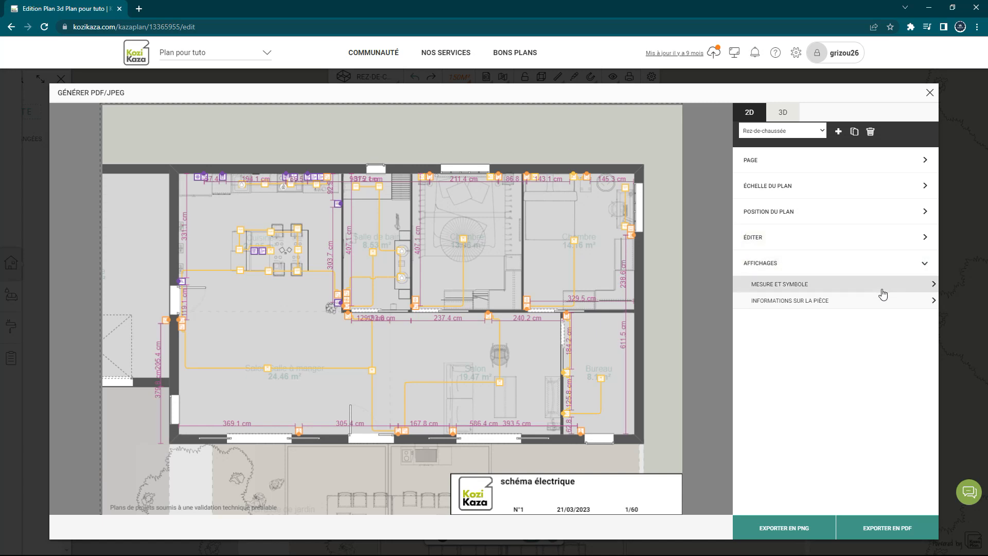
pyautogui.click(883, 287)
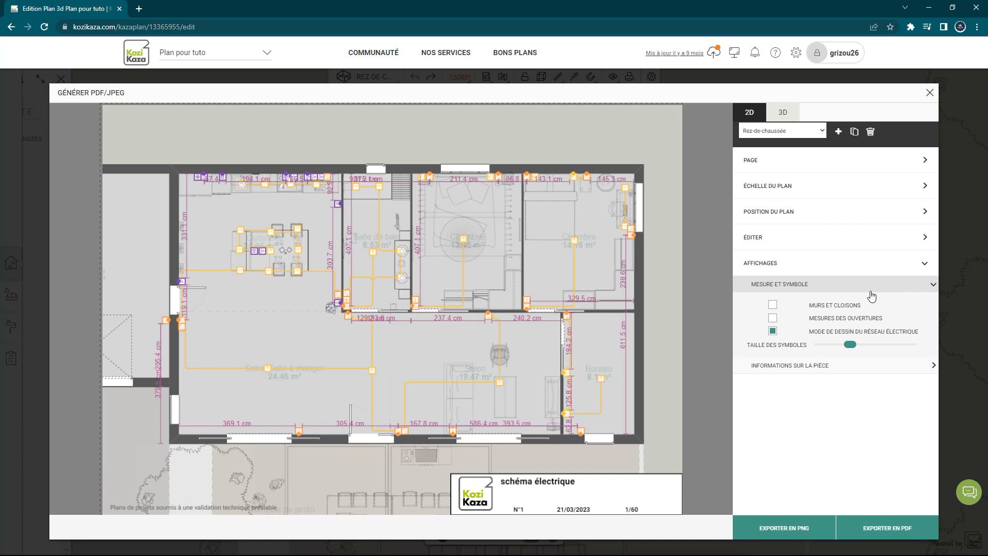
pyautogui.click(774, 306)
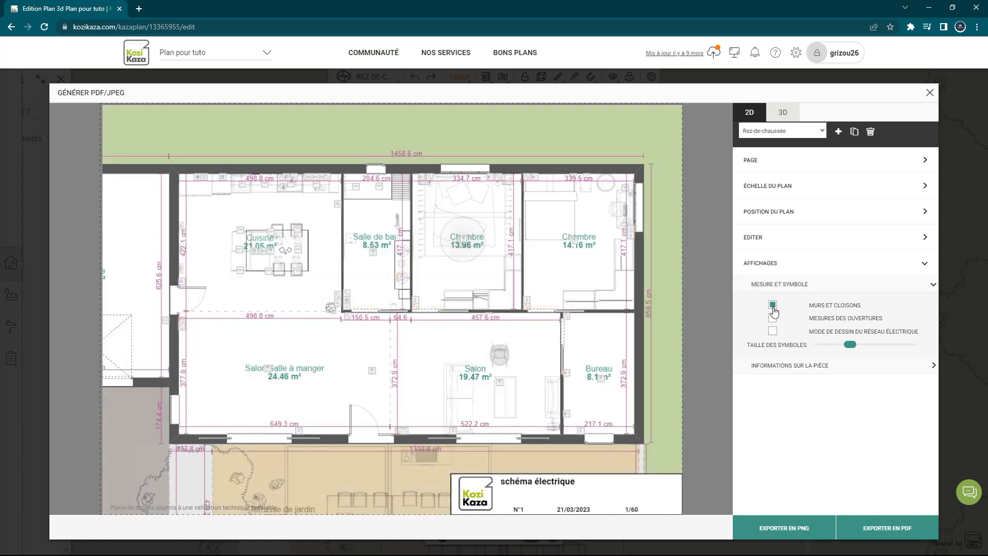
pyautogui.click(773, 307)
pyautogui.click(773, 304)
pyautogui.click(773, 306)
pyautogui.click(773, 318)
pyautogui.click(773, 318)
pyautogui.click(773, 332)
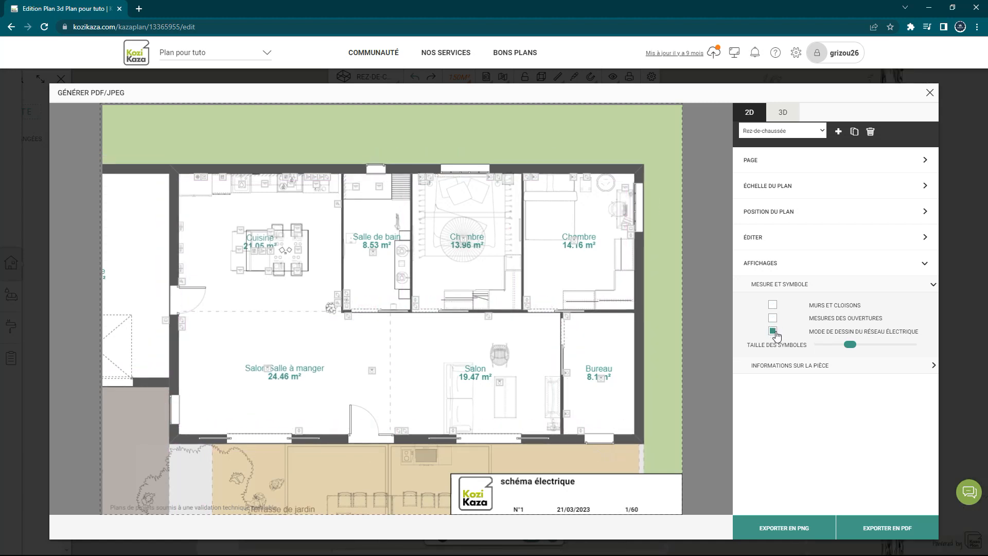
# Step: Combine the opening measurements with the electrical network drawing mode on the plan
pyautogui.click(773, 307)
pyautogui.click(773, 307)
pyautogui.click(773, 319)
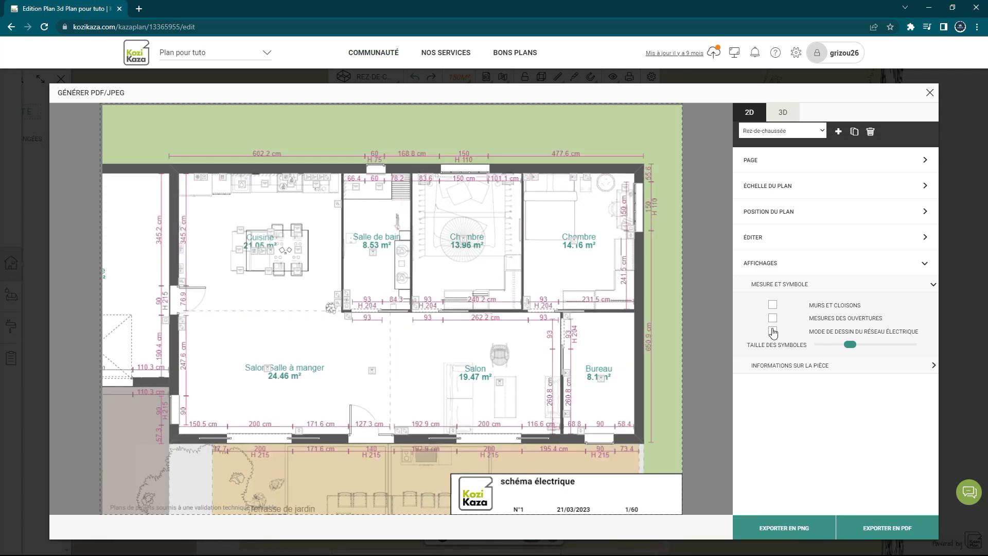
pyautogui.click(773, 319)
pyautogui.click(775, 333)
pyautogui.click(773, 332)
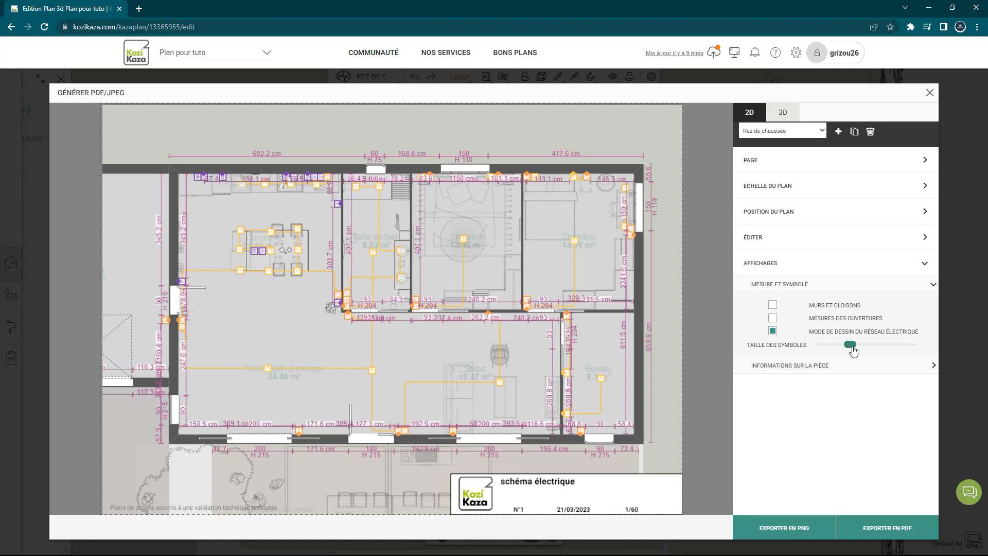
# Step: Try a larger symbol size on the plan, and reduce it with the opening measurements shown
pyautogui.moveTo(850, 345)
pyautogui.mouseDown()
pyautogui.moveTo(889, 350)
pyautogui.moveTo(860, 351)
pyautogui.mouseUp()
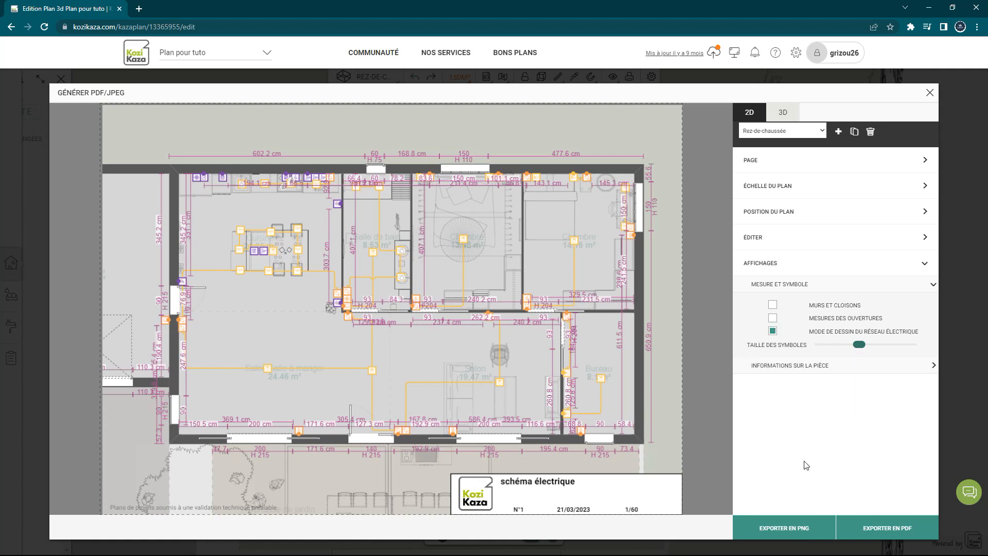
pyautogui.click(776, 320)
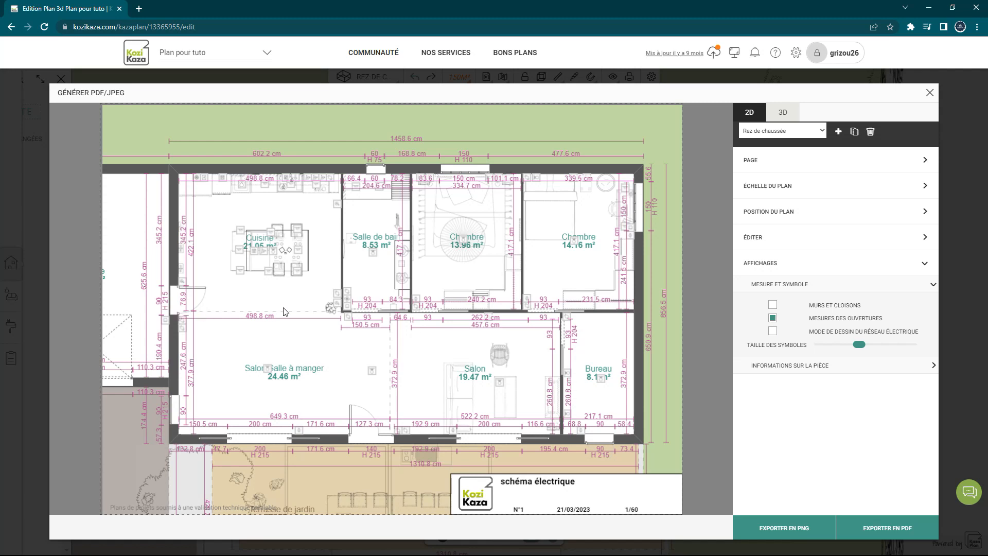
pyautogui.moveTo(860, 345)
pyautogui.mouseDown()
pyautogui.moveTo(875, 345)
pyautogui.moveTo(849, 351)
pyautogui.mouseUp()
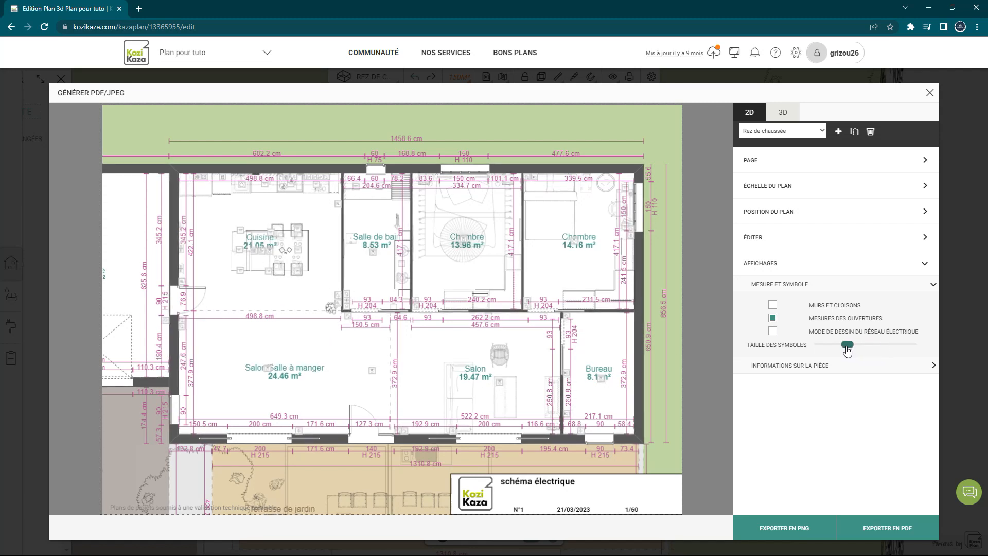
# Step: Compare the wall and partition measurements on the plan with and without the opening measurements
pyautogui.click(773, 305)
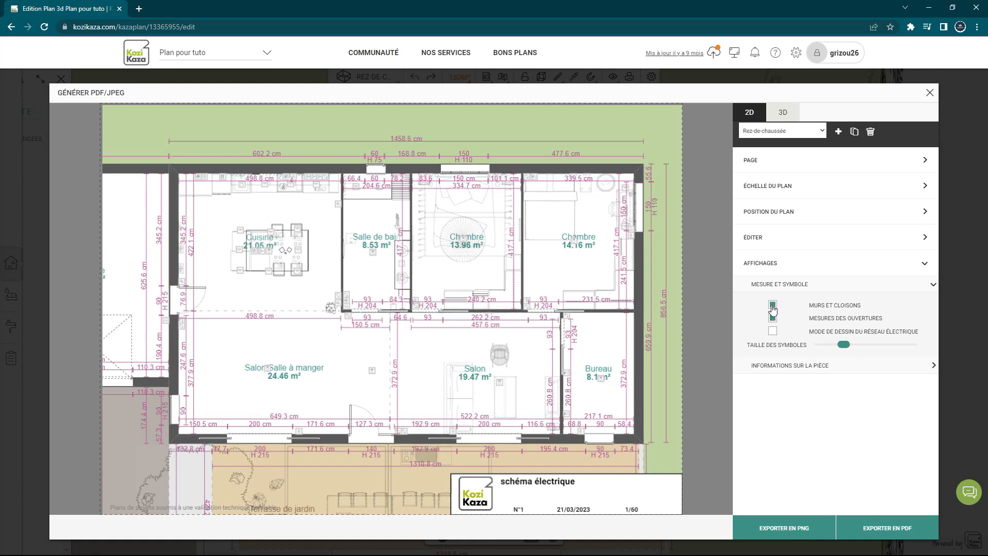
pyautogui.click(773, 318)
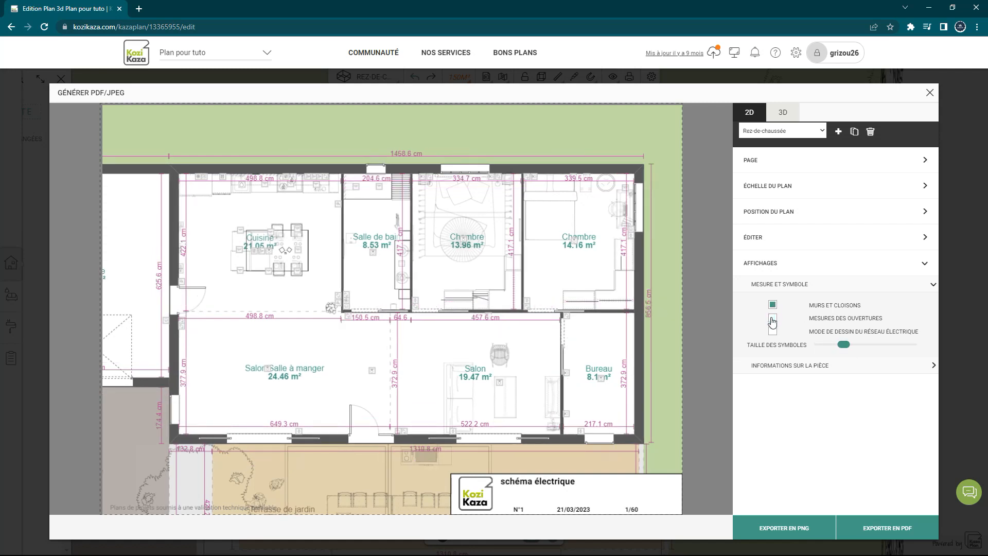
pyautogui.click(772, 319)
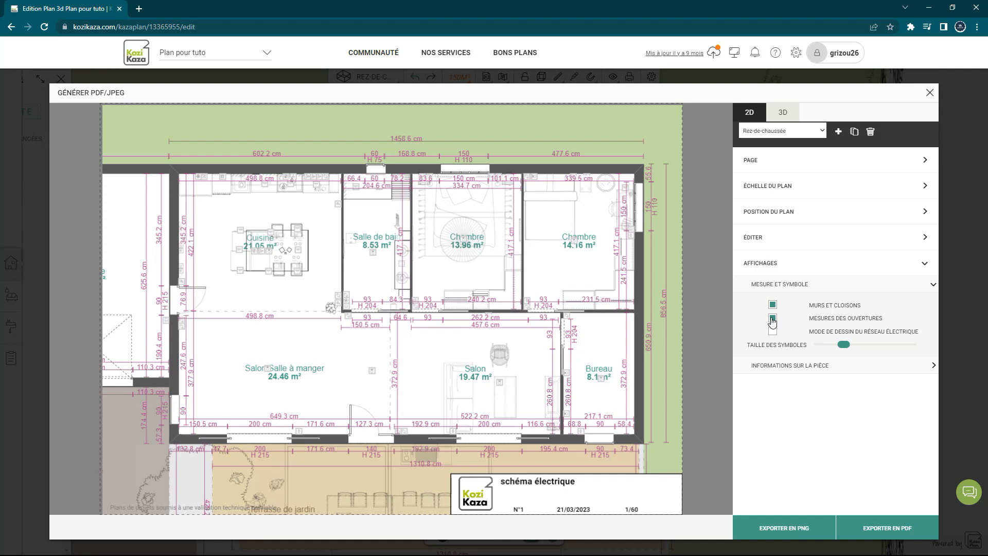
pyautogui.click(773, 319)
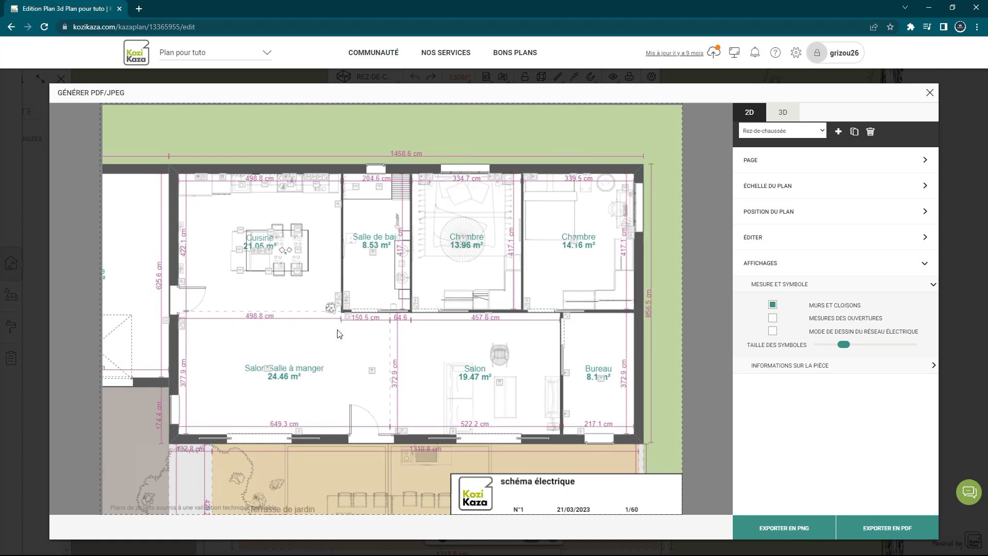
# Step: Show only the opening measurements with the electrical network drawing mode, and export the plan as a PDF
pyautogui.click(773, 319)
pyautogui.click(772, 306)
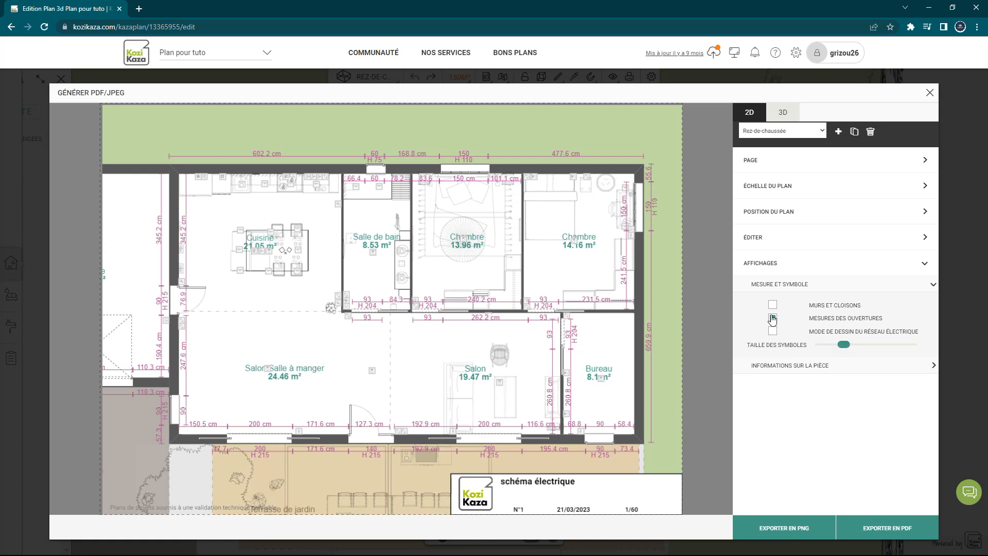
pyautogui.click(773, 331)
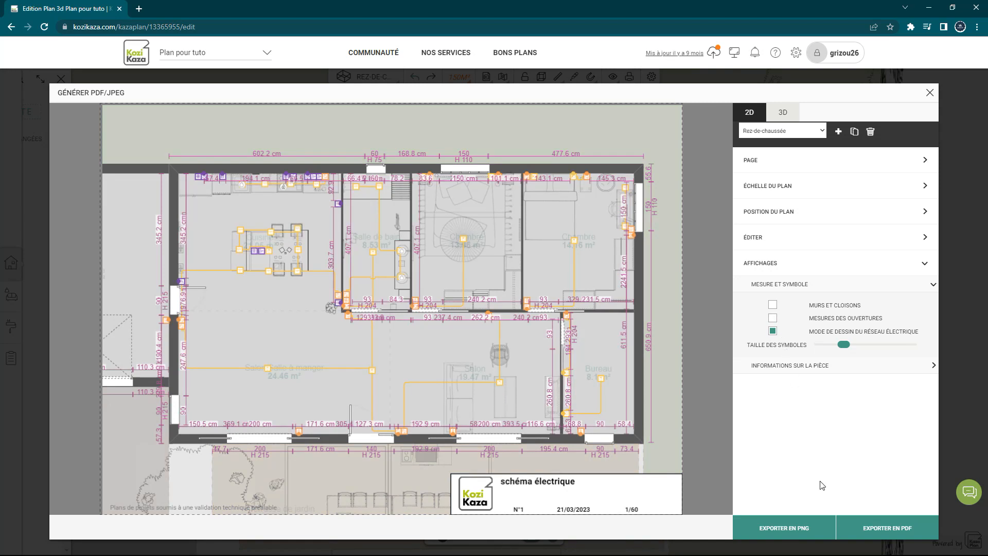
pyautogui.click(905, 530)
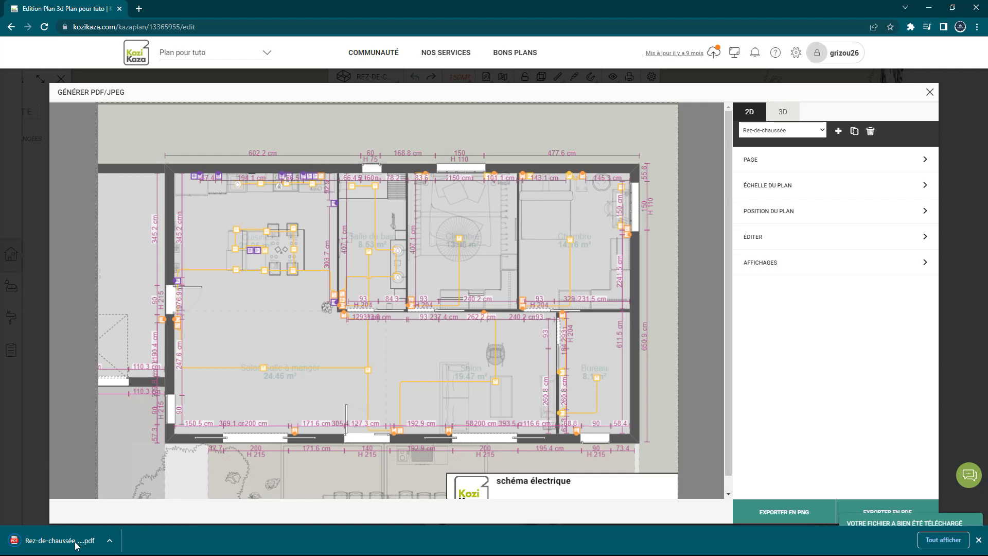
# Step: Open the exported PDF and examine the electrical symbols, measurements and title block on its plan page
pyautogui.click(57, 541)
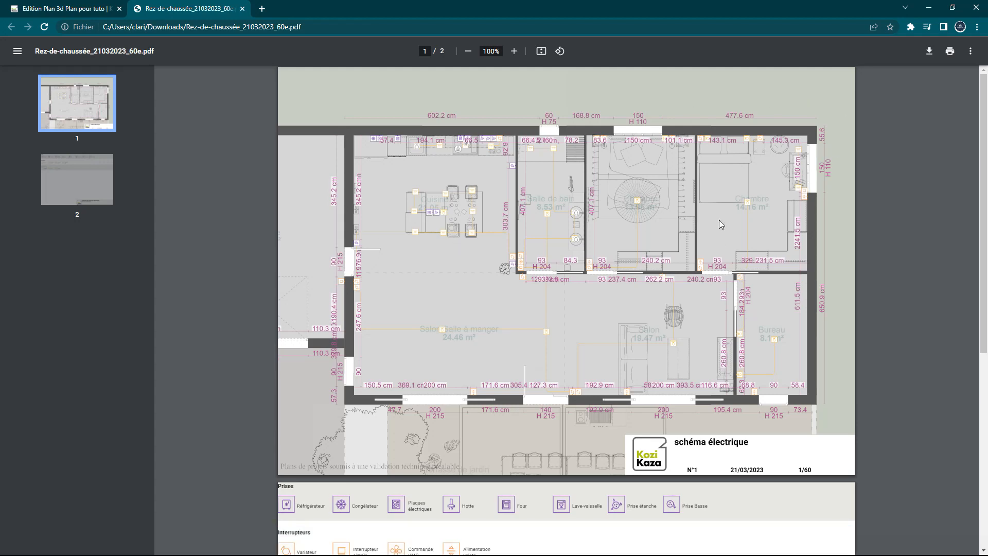
pyautogui.keyDown('ctrl'); pyautogui.scroll(5, 580, 188); pyautogui.keyUp('ctrl')
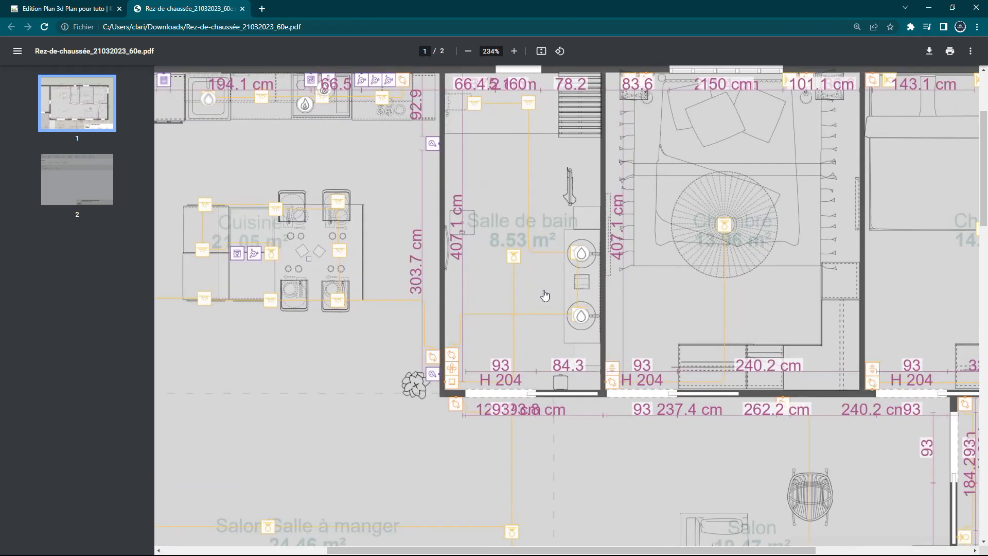
pyautogui.keyDown('ctrl'); pyautogui.scroll(-6, 418, 273); pyautogui.keyUp('ctrl')
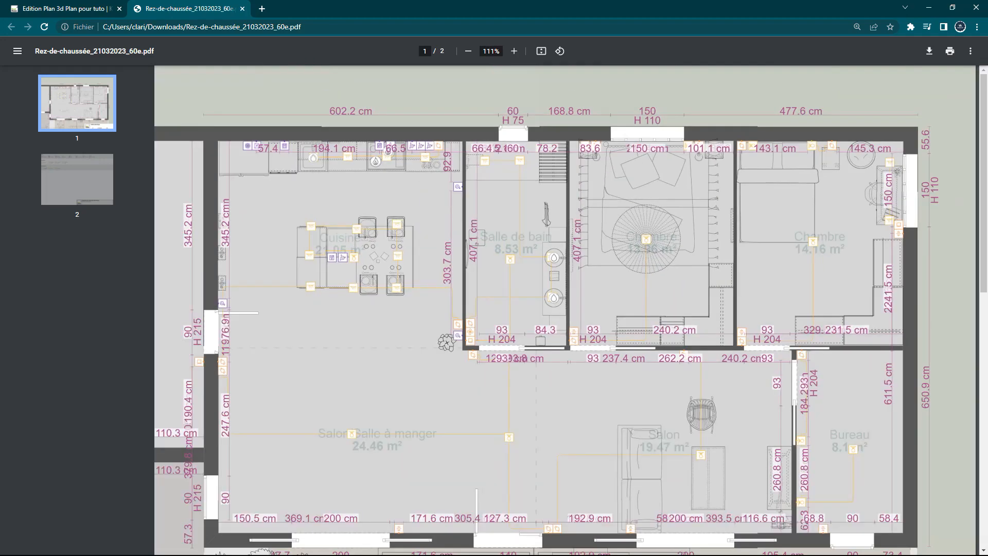
pyautogui.keyDown('ctrl'); pyautogui.scroll(2, 566, 453); pyautogui.keyUp('ctrl')
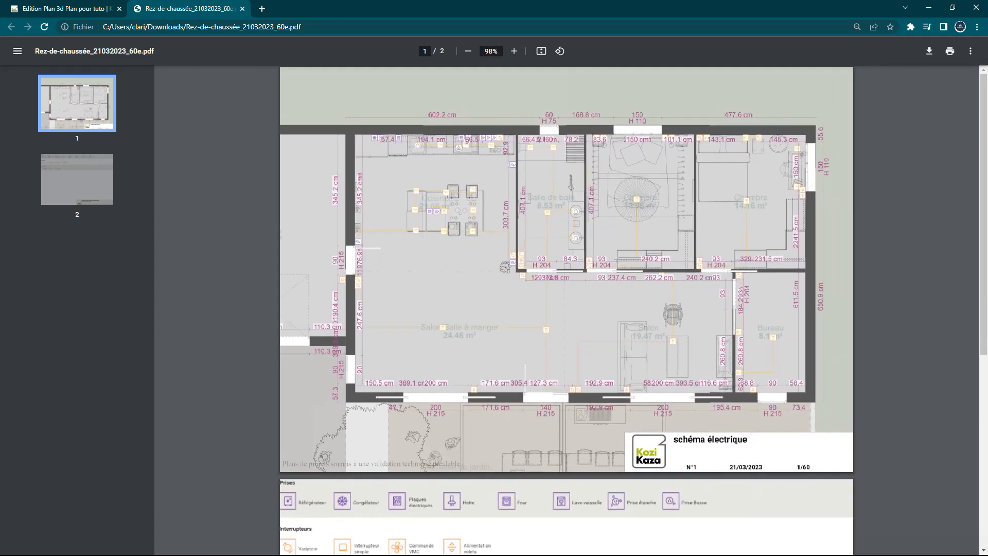
pyautogui.keyDown('ctrl'); pyautogui.scroll(-3, 567, 453); pyautogui.keyUp('ctrl')
pyautogui.keyDown('ctrl'); pyautogui.scroll(5, 566, 453); pyautogui.keyUp('ctrl')
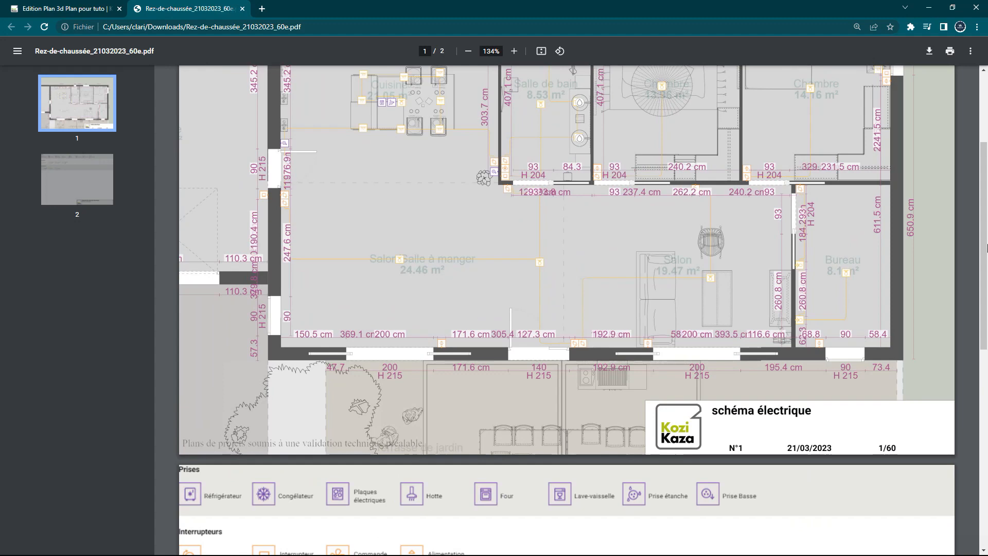
# Step: Examine the legend of sockets, switches and light points on the PDF's second page and compare it with the plan
pyautogui.moveTo(983, 211); pyautogui.dragTo(986, 326)
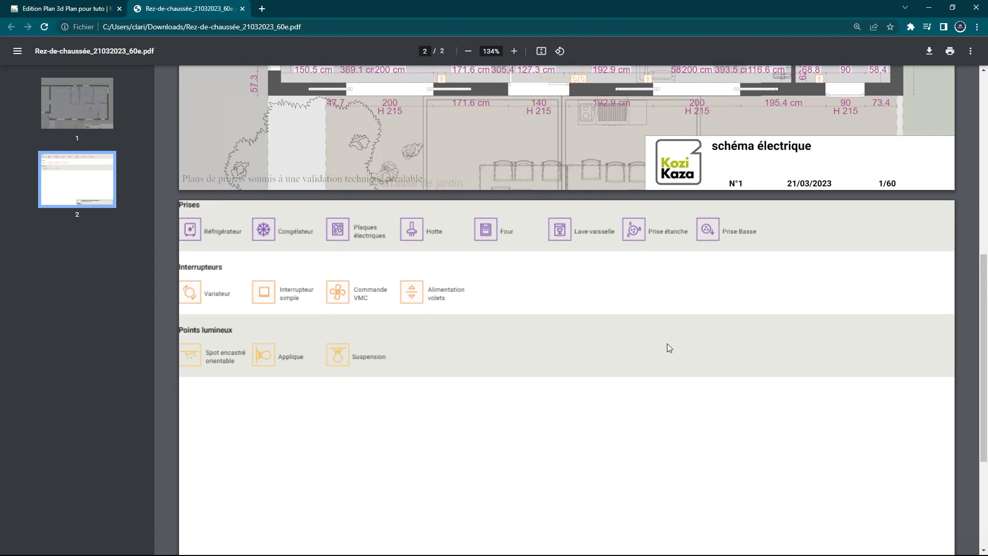
pyautogui.keyDown('ctrl'); pyautogui.scroll(-3, 670, 346); pyautogui.keyUp('ctrl')
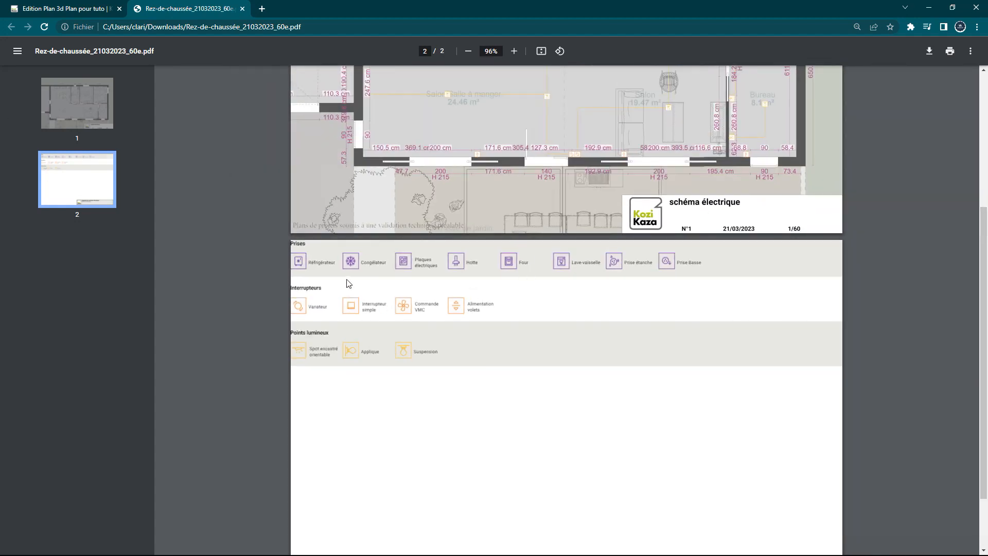
pyautogui.keyDown('ctrl'); pyautogui.scroll(3, 309, 272); pyautogui.keyUp('ctrl')
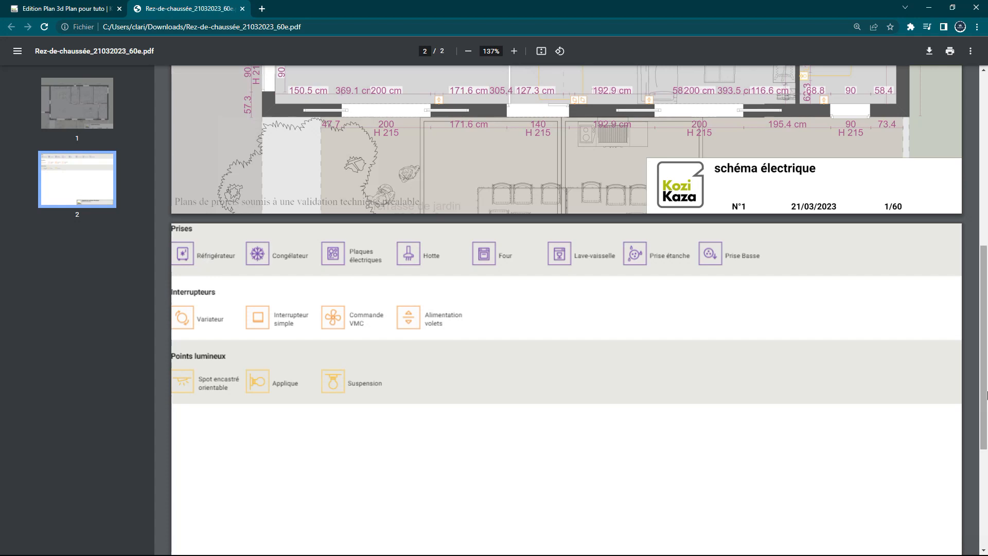
pyautogui.moveTo(987, 394); pyautogui.dragTo(980, 347)
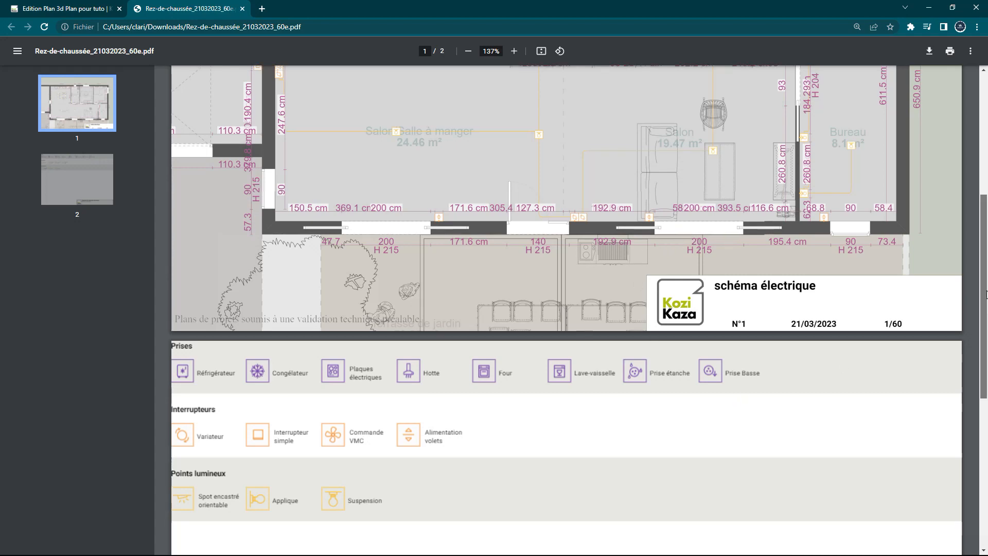
pyautogui.moveTo(987, 328); pyautogui.dragTo(987, 206)
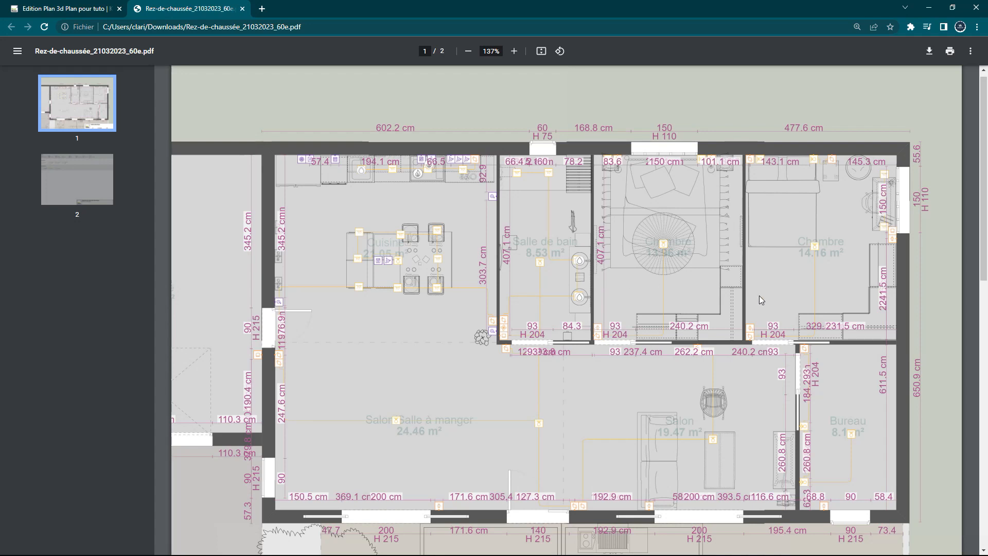
pyautogui.keyDown('ctrl'); pyautogui.scroll(-5, 776, 308); pyautogui.keyUp('ctrl')
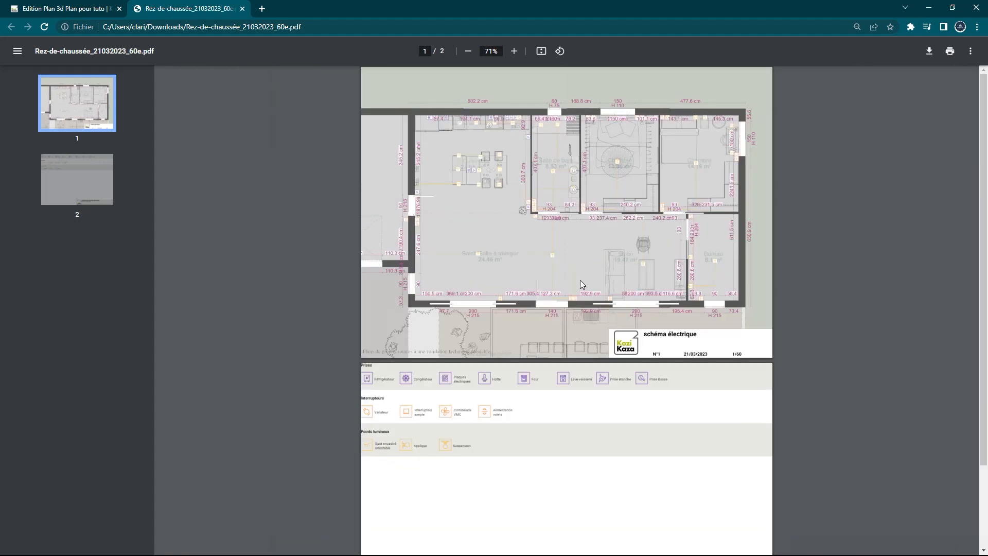
pyautogui.keyDown('ctrl'); pyautogui.scroll(4, 581, 284); pyautogui.keyUp('ctrl')
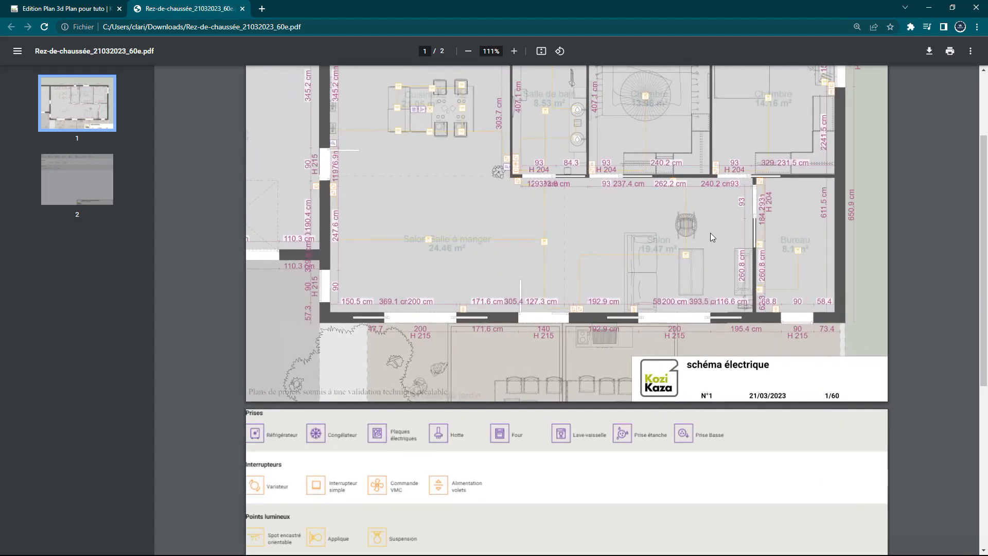
pyautogui.moveTo(985, 252); pyautogui.dragTo(987, 191)
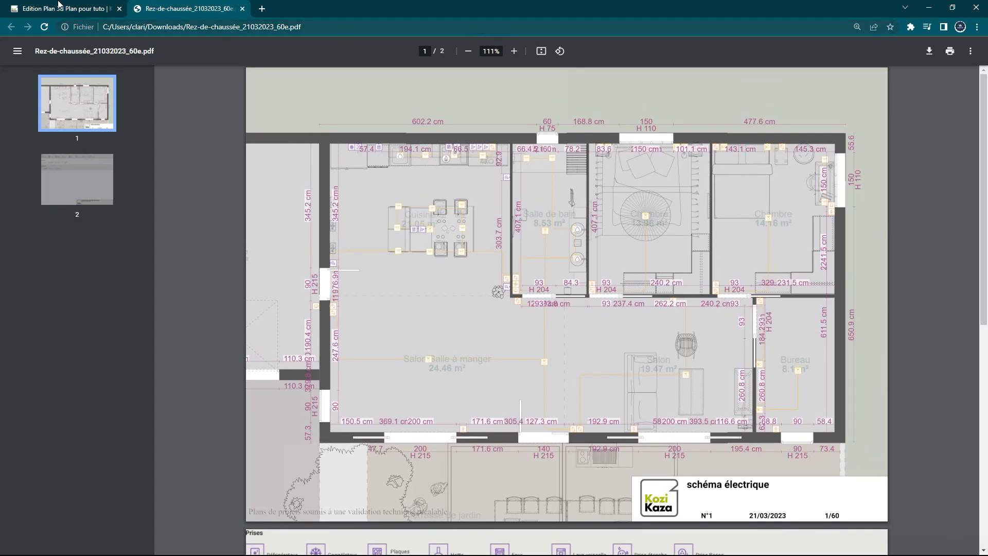
# Step: Return to the plan editor's browser tab and review the page format and plan scale settings
pyautogui.click(8, 5)
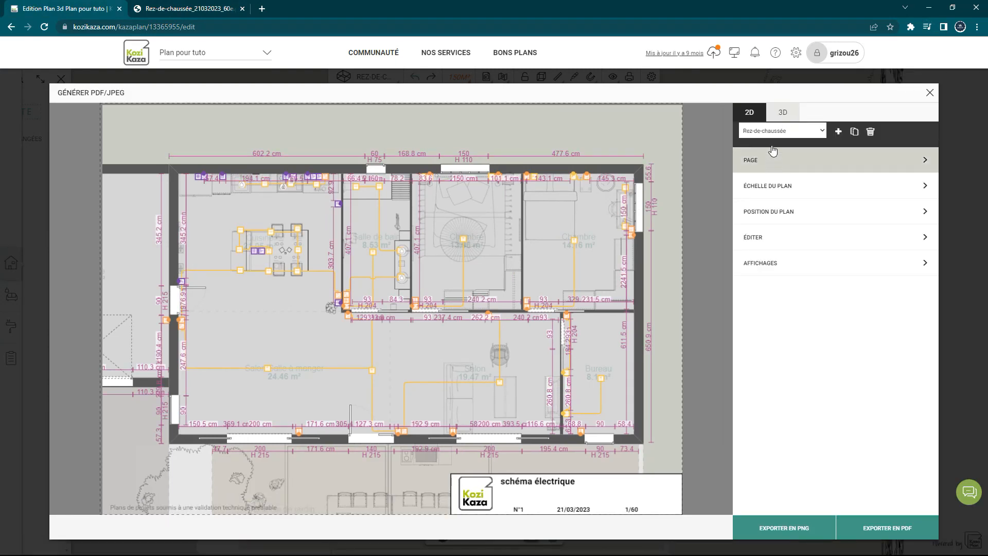
pyautogui.click(778, 171)
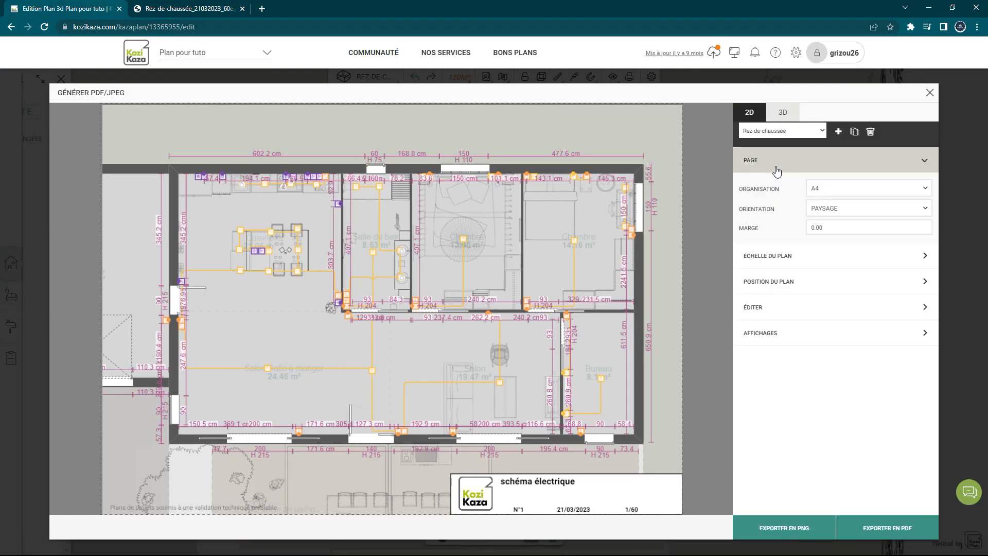
pyautogui.click(788, 261)
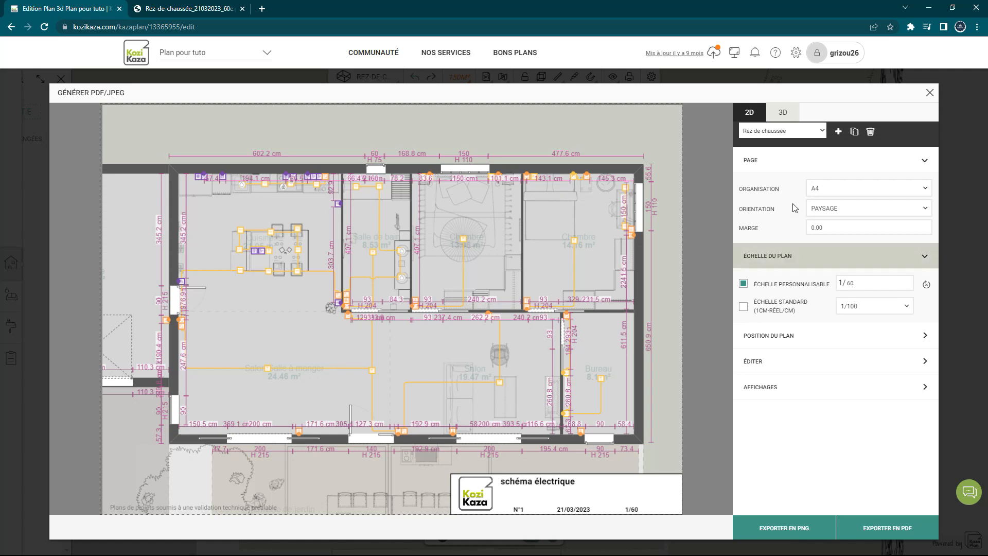
# Step: Open the display settings for measurements and symbols and for room information
pyautogui.click(787, 261)
pyautogui.click(786, 162)
pyautogui.click(797, 267)
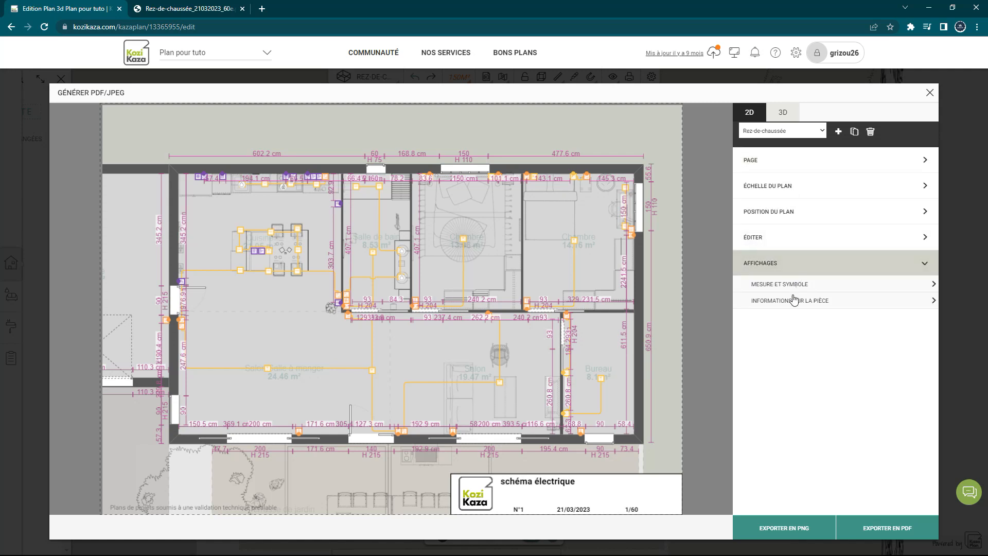
pyautogui.click(779, 288)
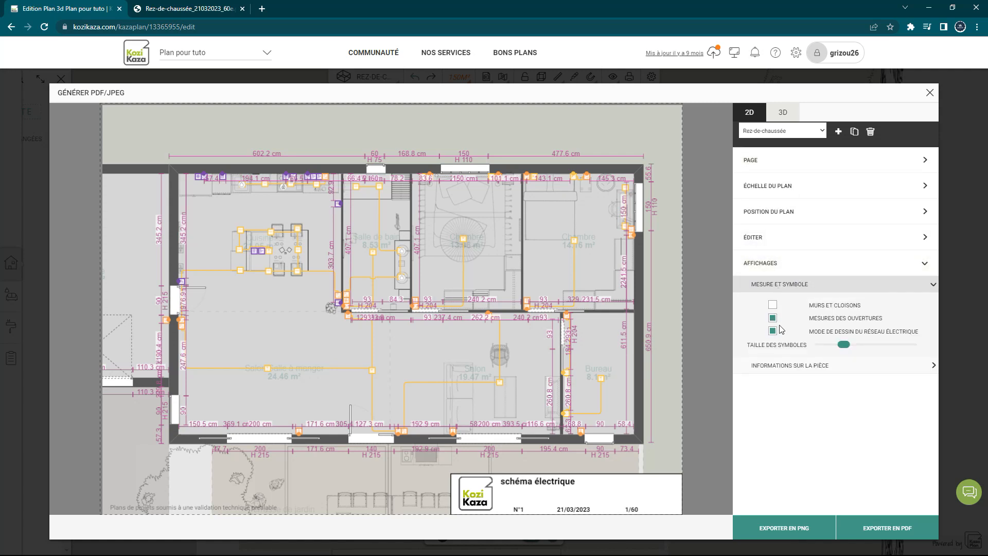
pyautogui.click(788, 367)
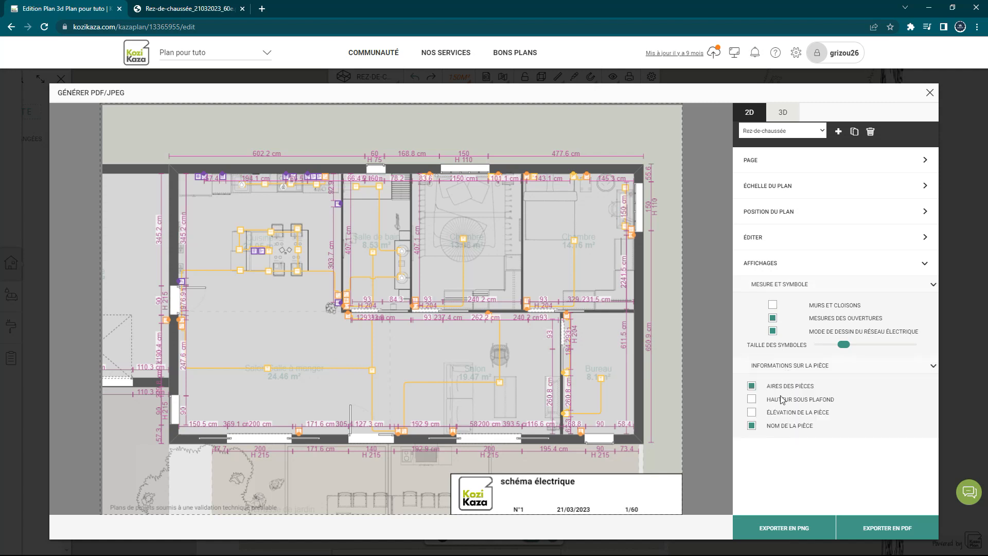
# Step: Try out the ceiling height and room elevation labels on the plan
pyautogui.click(753, 400)
pyautogui.click(752, 400)
pyautogui.click(753, 413)
pyautogui.click(752, 412)
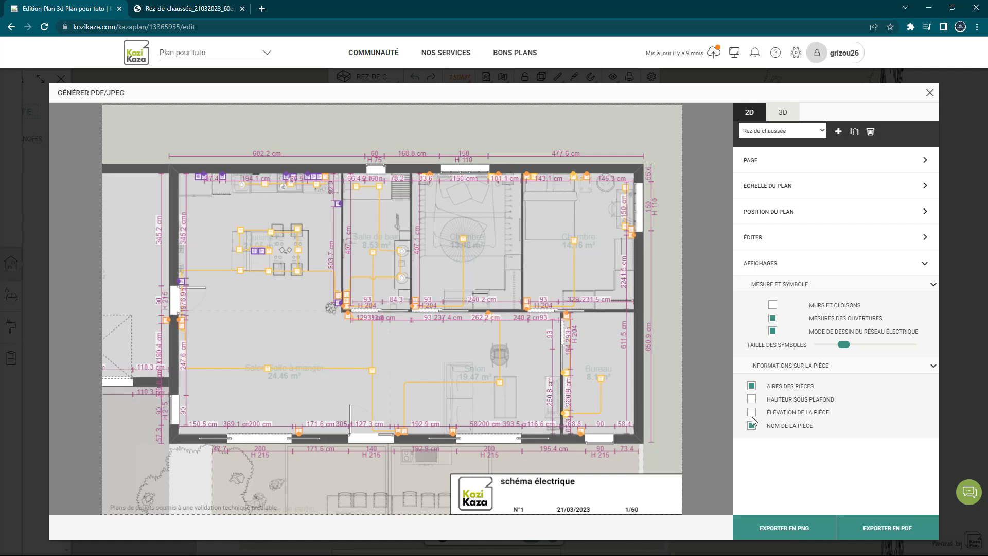
# Step: Hide the room names on the plan while keeping the room areas displayed
pyautogui.click(753, 426)
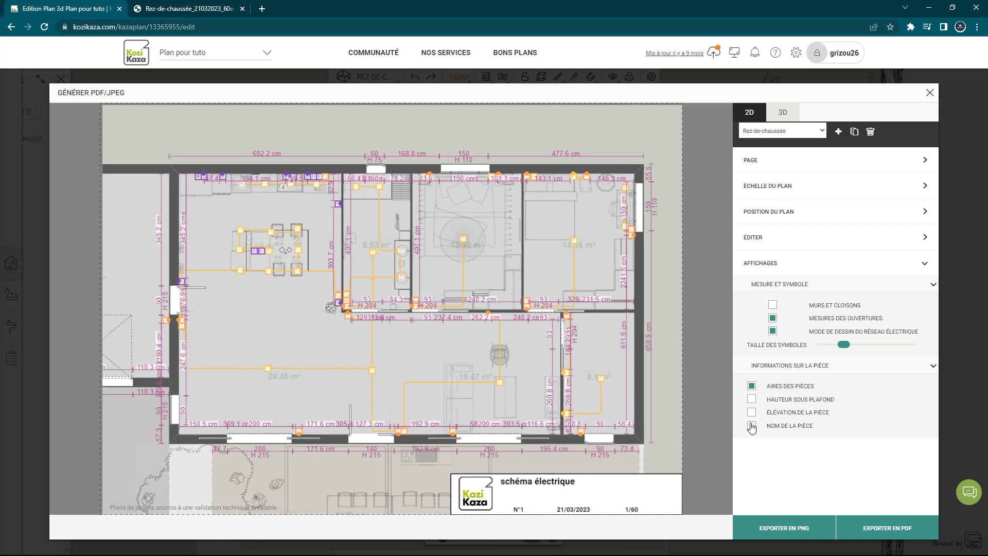
pyautogui.click(752, 426)
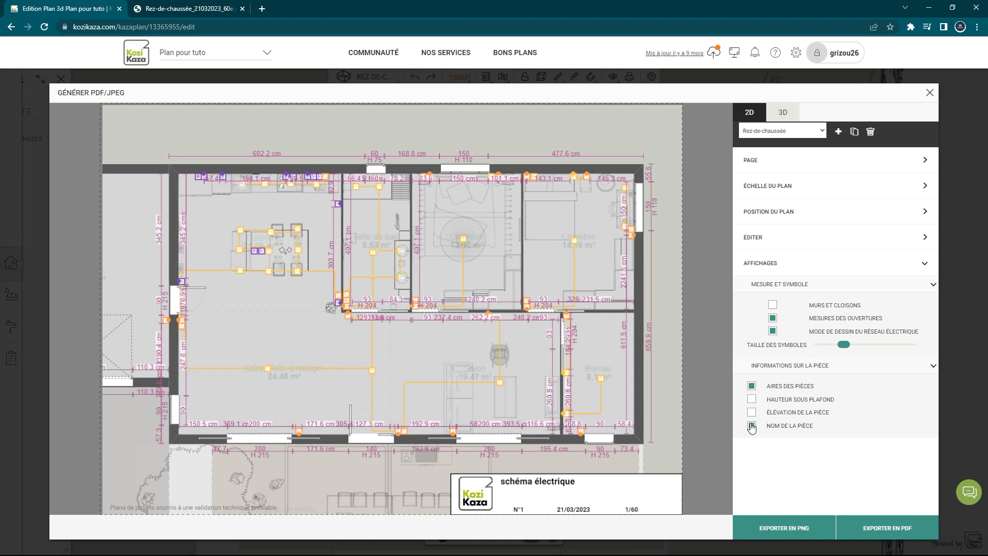
pyautogui.click(752, 426)
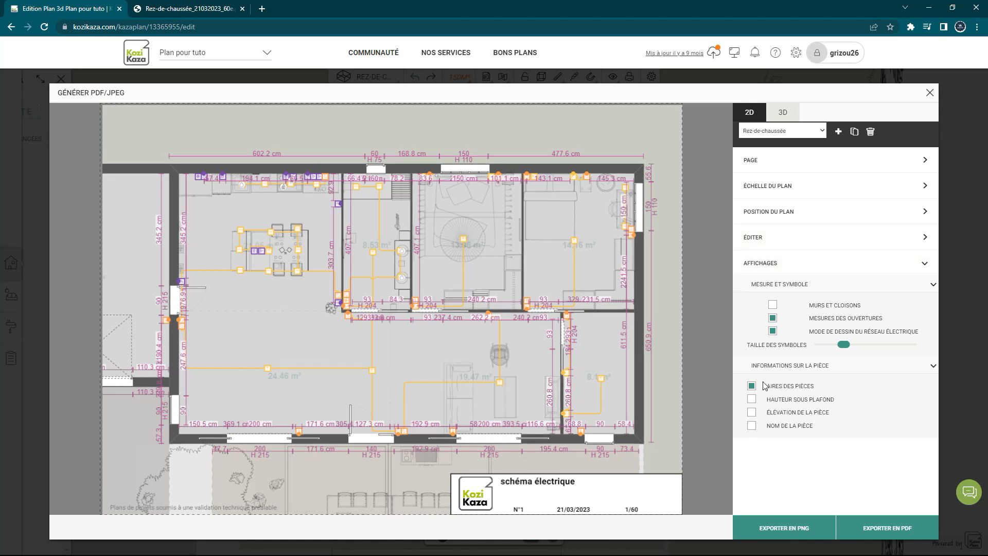
# Step: Turn off the electrical network drawing mode and show only the wall and partition measurements
pyautogui.click(798, 365)
pyautogui.click(774, 331)
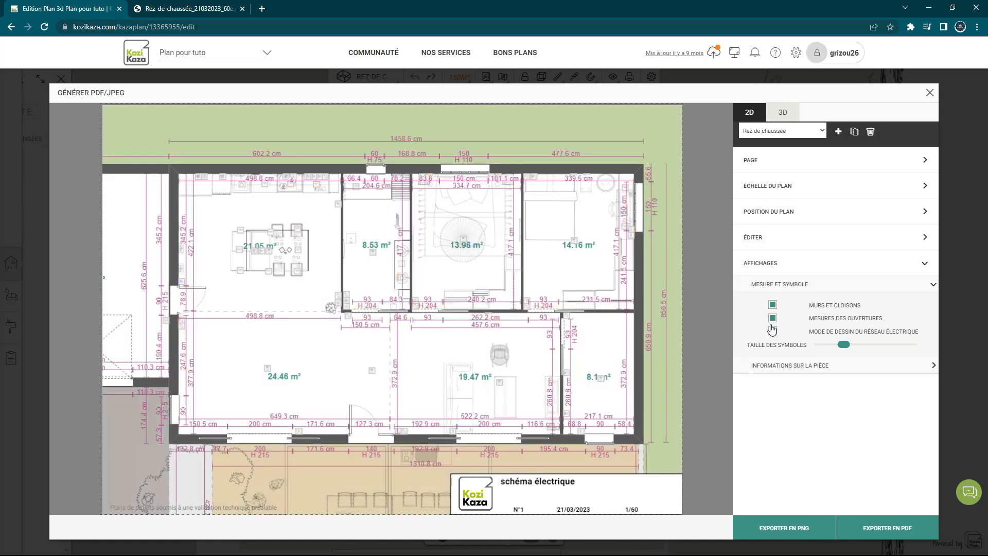
pyautogui.click(772, 318)
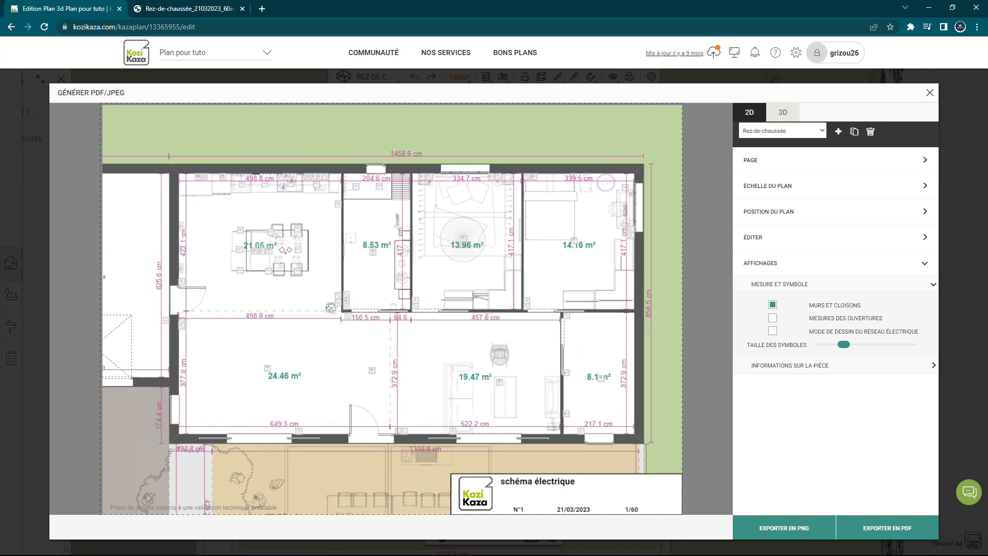
# Step: Try the standard plan scales 1/100, 1/20 and 1/50 on the page
pyautogui.click(812, 186)
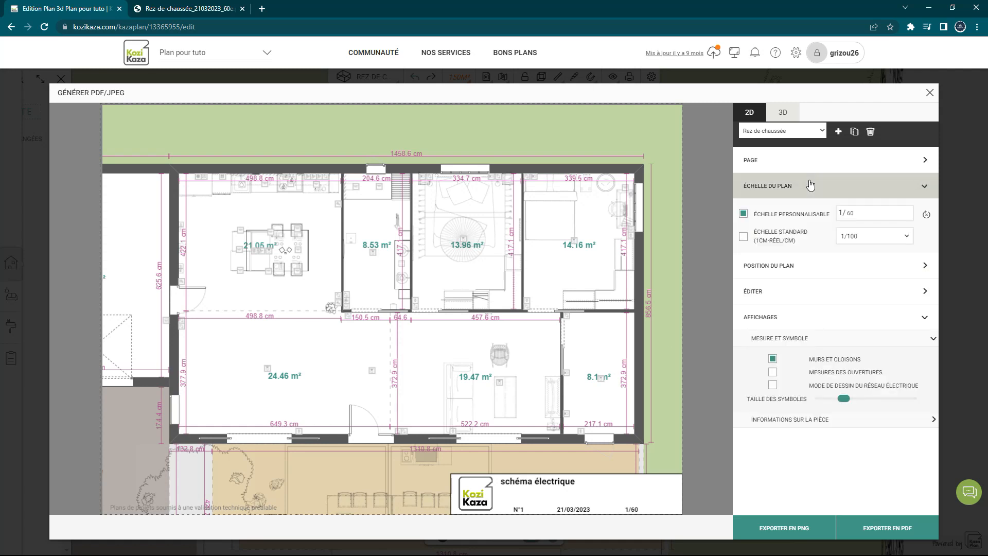
pyautogui.click(877, 238)
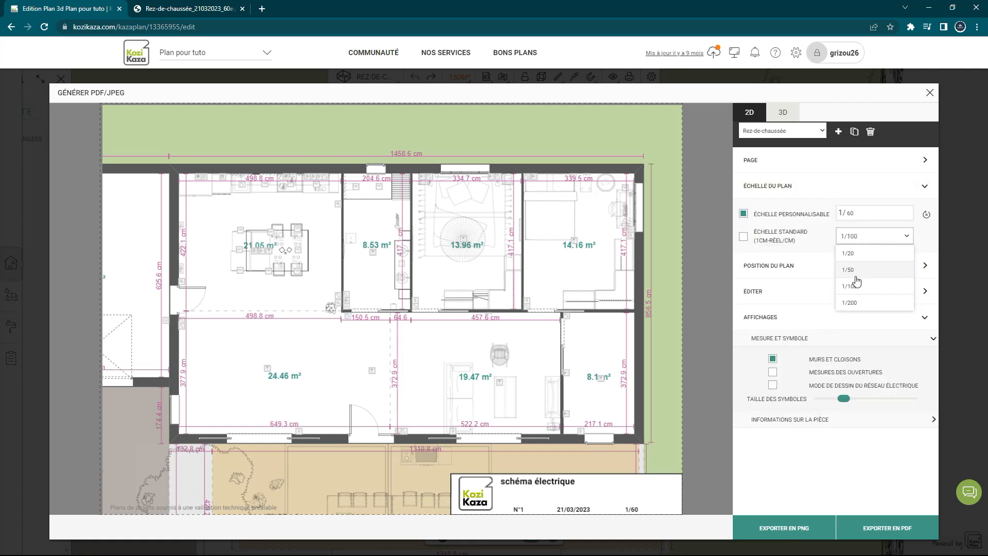
pyautogui.click(857, 287)
pyautogui.click(872, 238)
pyautogui.click(863, 255)
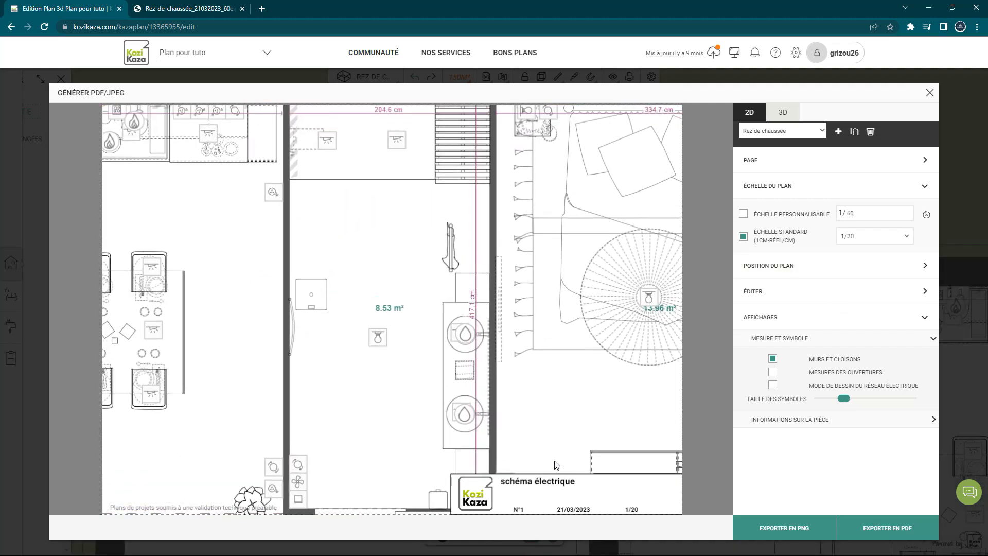
pyautogui.click(869, 235)
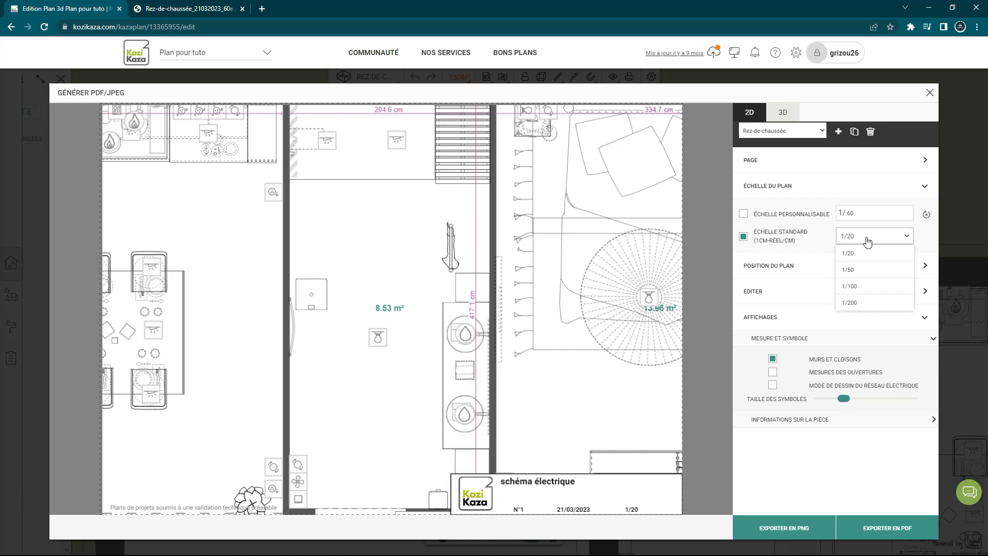
pyautogui.click(864, 270)
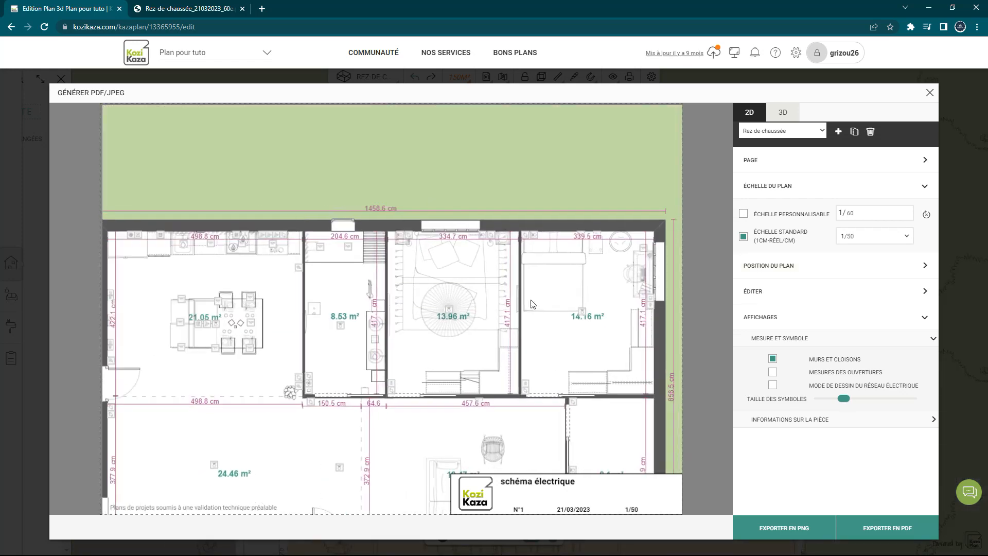
# Step: Try a custom plan scale of 1/30 and settle on 1/25, with the bathroom centred on the page
pyautogui.moveTo(856, 213); pyautogui.dragTo(833, 211)
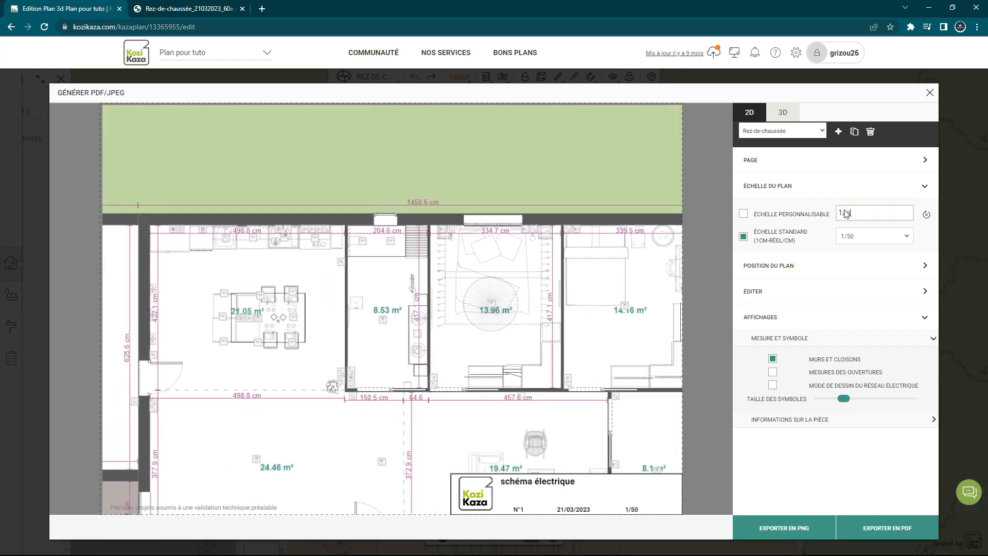
pyautogui.write('30')
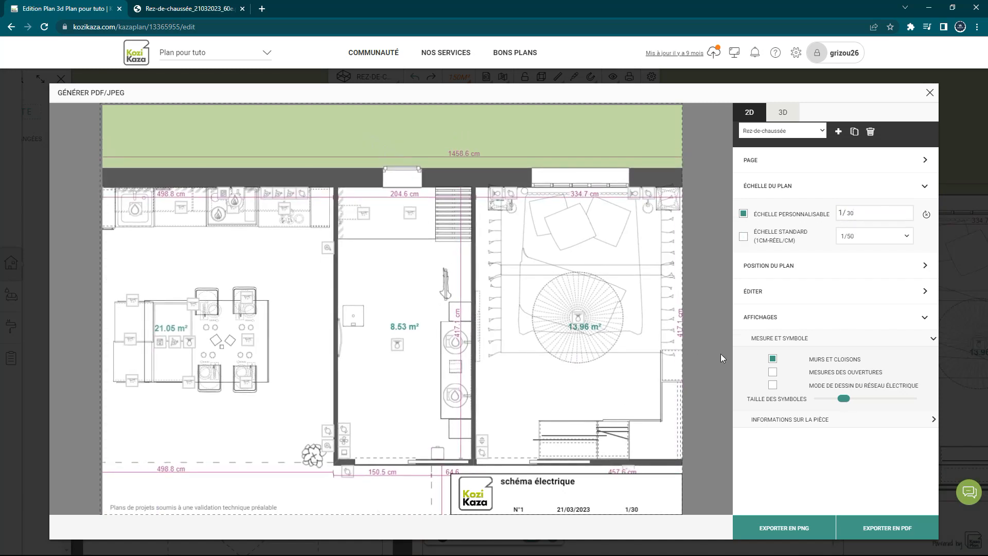
pyautogui.click(851, 212)
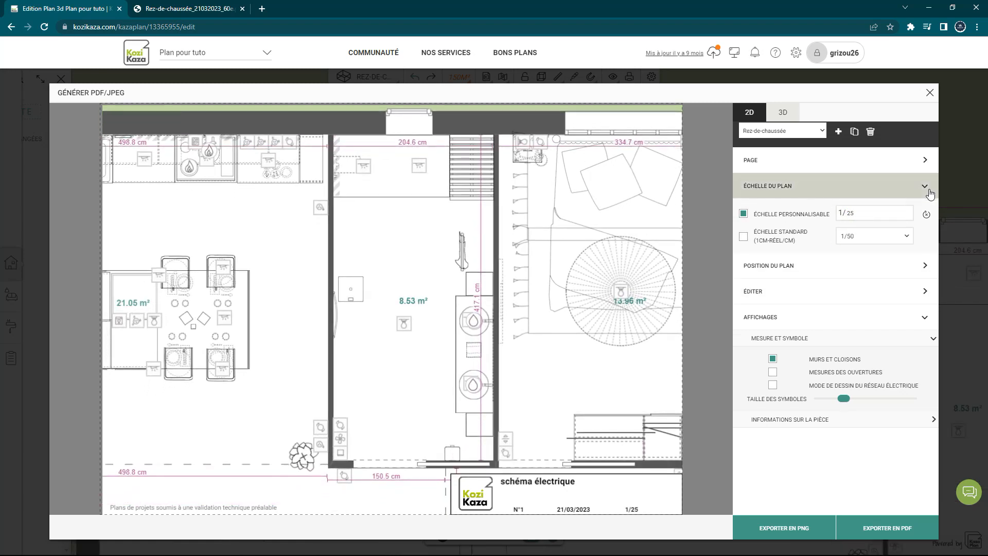
pyautogui.click(930, 194)
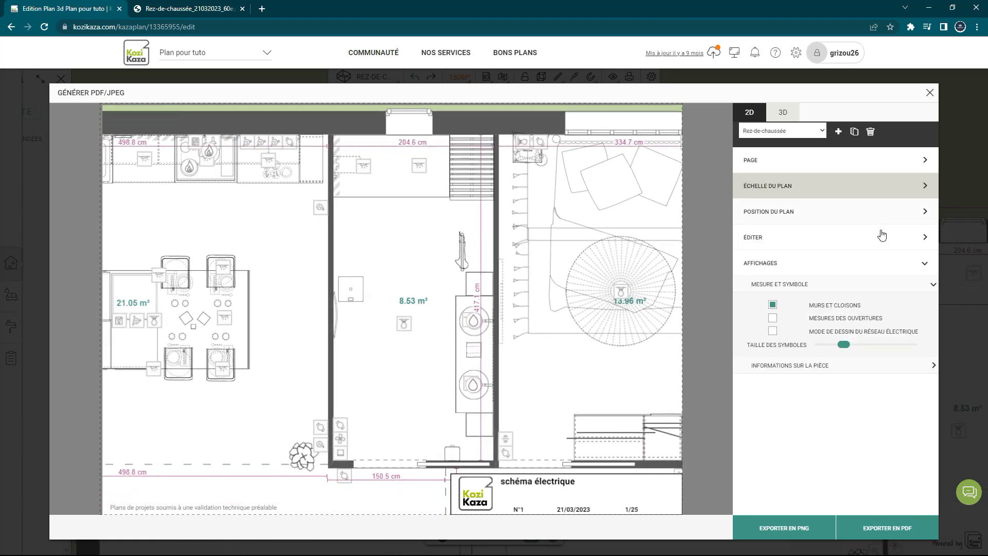
# Step: Add the opening measurements to the wall and partition measurements on the plan
pyautogui.click(773, 319)
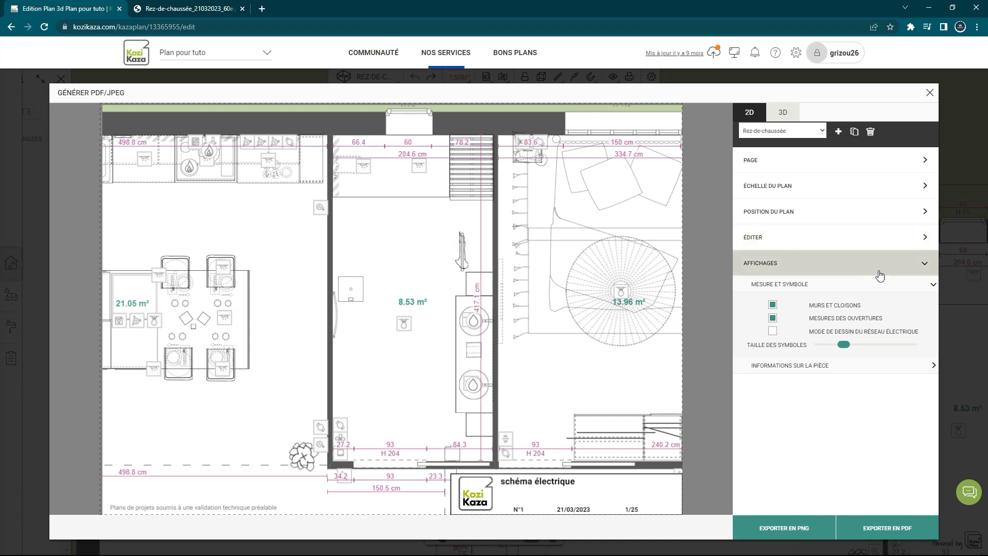
pyautogui.click(923, 263)
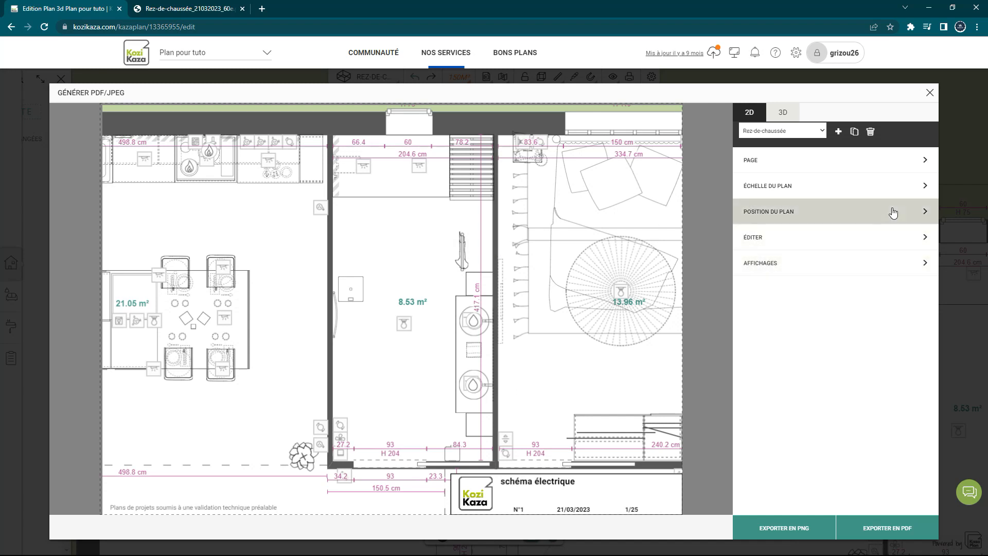
pyautogui.click(879, 164)
pyautogui.click(858, 164)
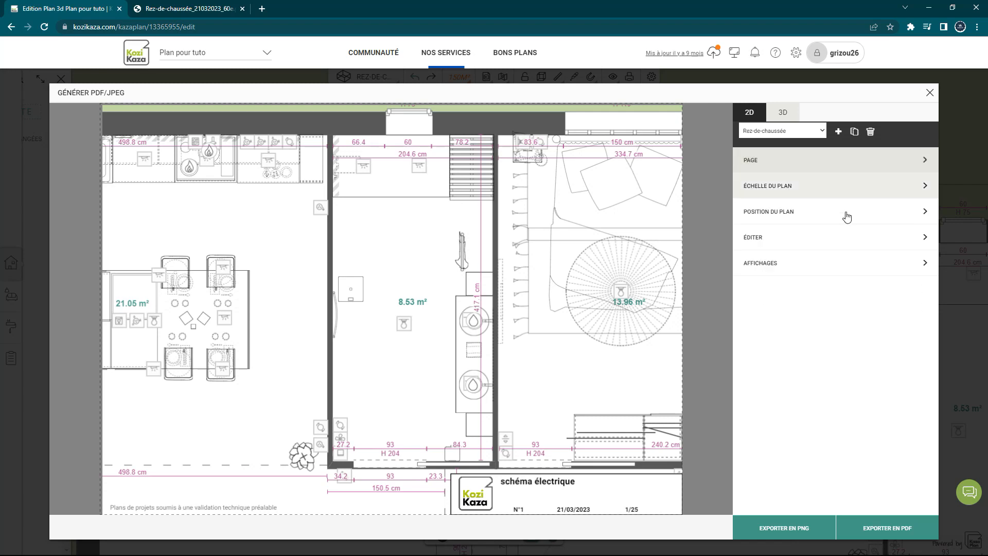
pyautogui.click(847, 214)
pyautogui.click(839, 185)
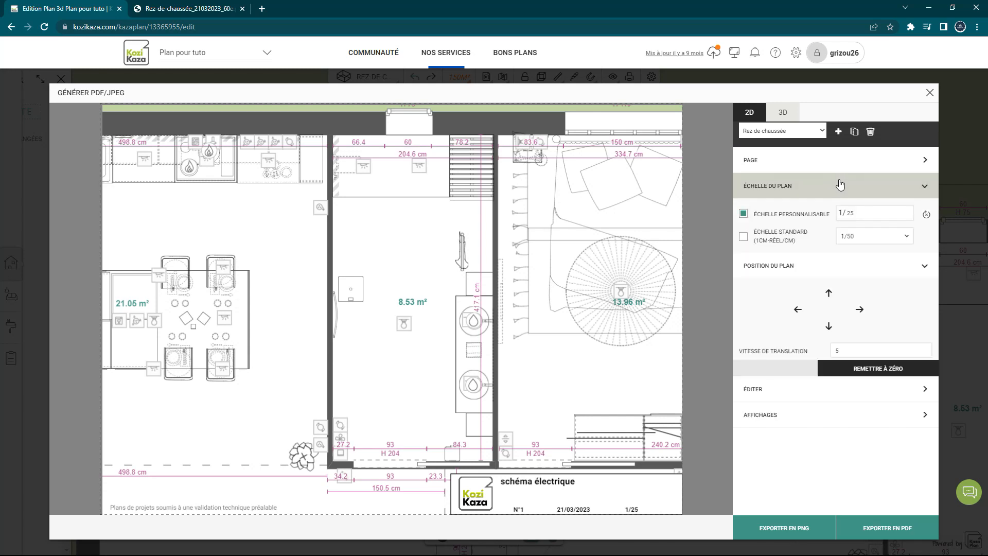
pyautogui.click(840, 185)
pyautogui.click(839, 212)
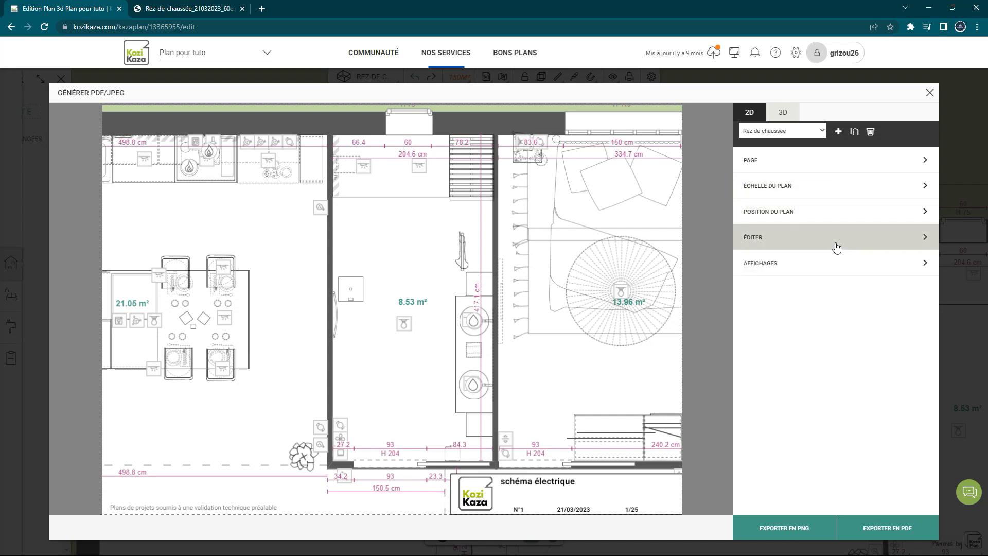
# Step: Change the title block's title to "salle d'eau" and its number to N°2, and apply the changes
pyautogui.click(837, 247)
pyautogui.moveTo(824, 279); pyautogui.dragTo(719, 266)
pyautogui.write('salle d')
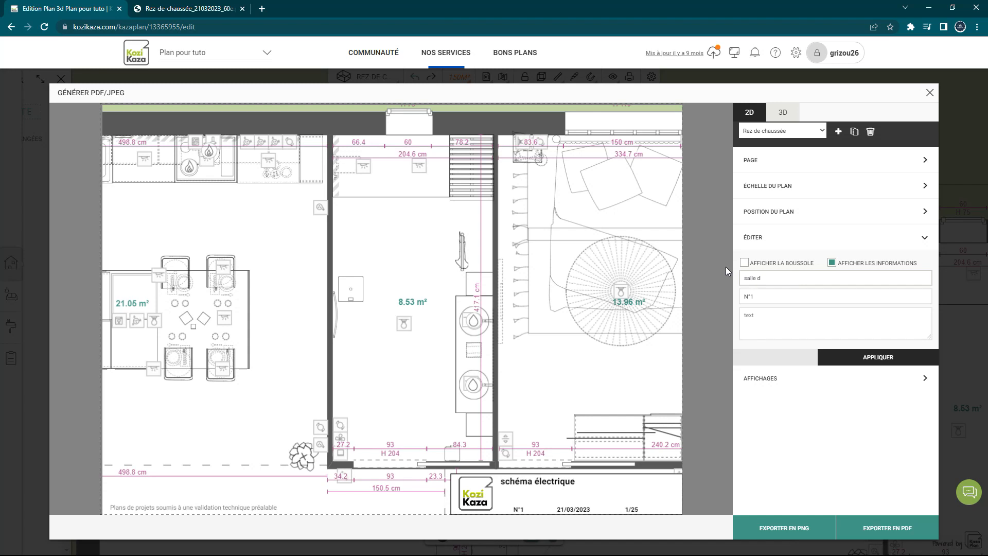
pyautogui.write("'eau")
pyautogui.click(787, 298)
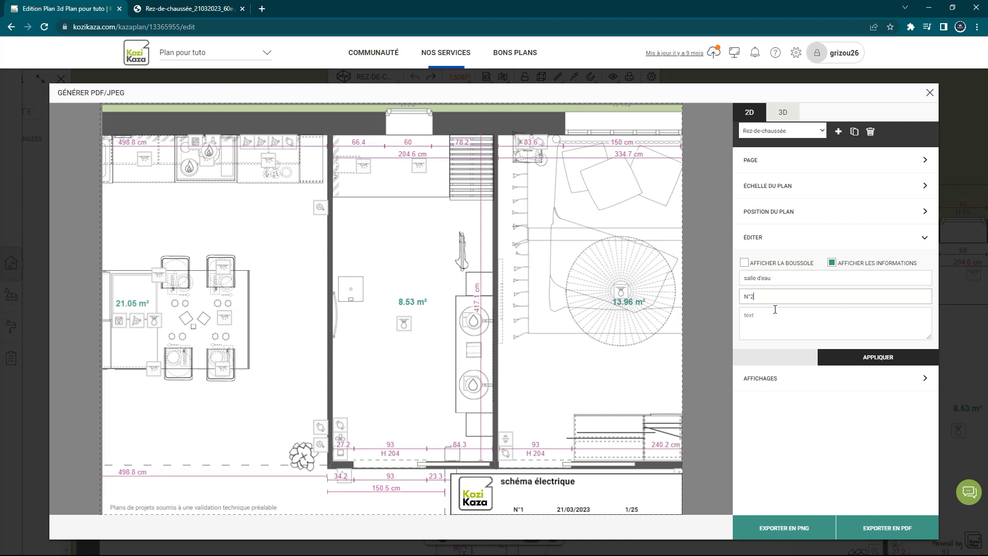
pyautogui.click(885, 363)
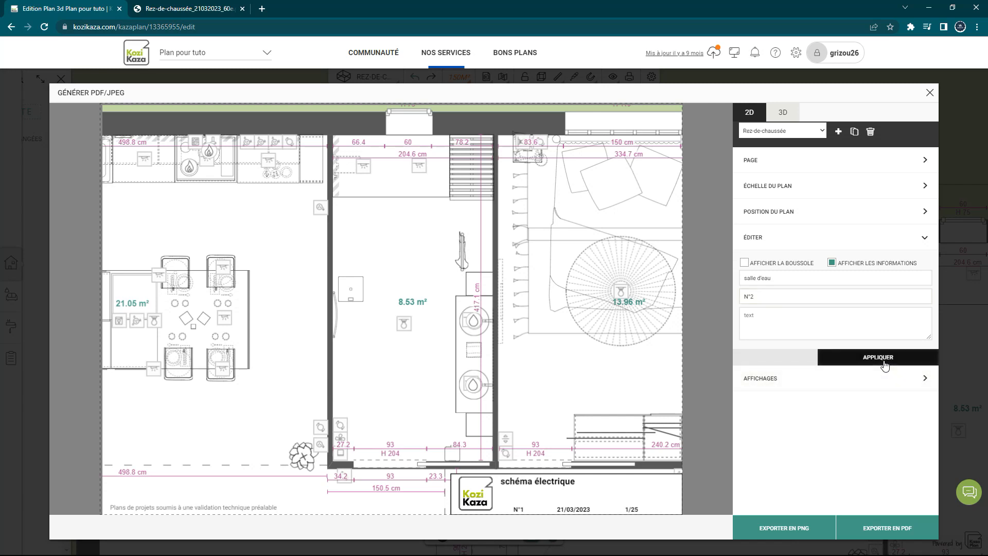
# Step: Export the bathroom plan page as a PDF and open the downloaded file to check it
pyautogui.click(887, 528)
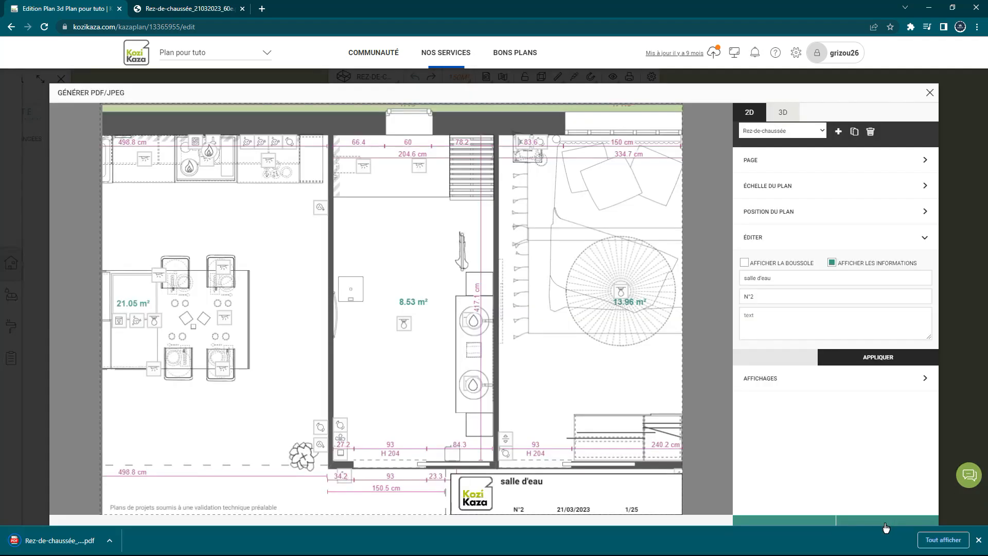
pyautogui.click(79, 542)
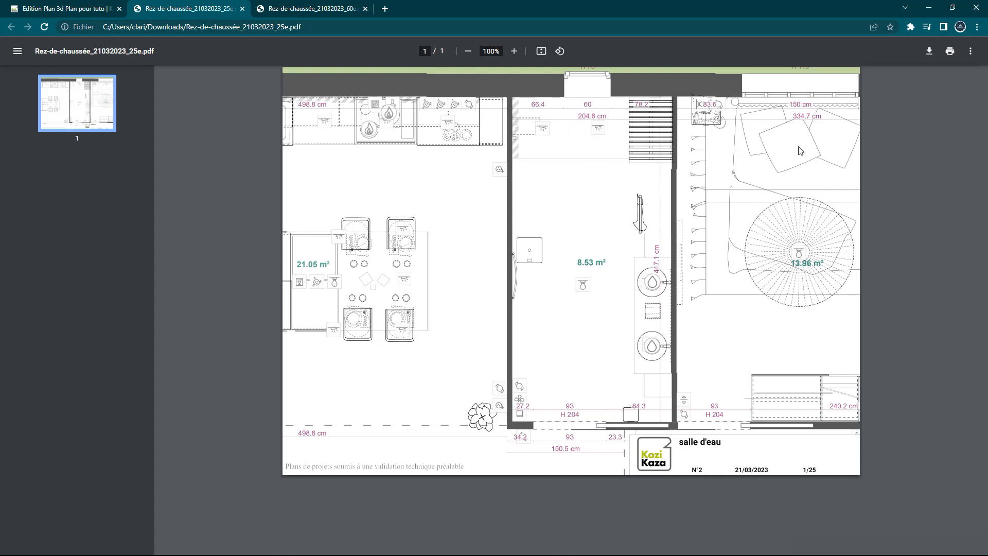
# Step: Return to the plan editor's browser tab, switch the export to the 3D plan and tilt it to a near top-down view
pyautogui.click(46, 7)
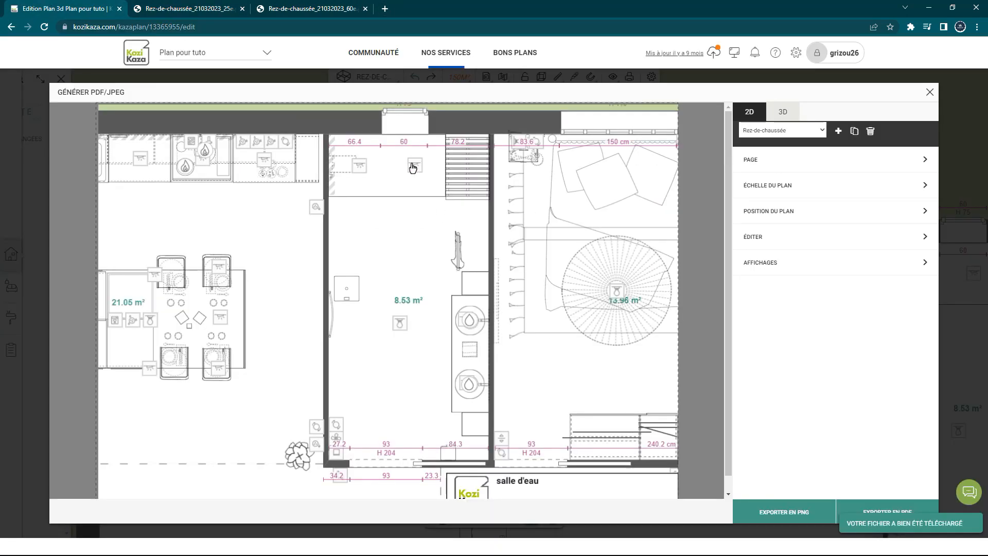
pyautogui.click(786, 114)
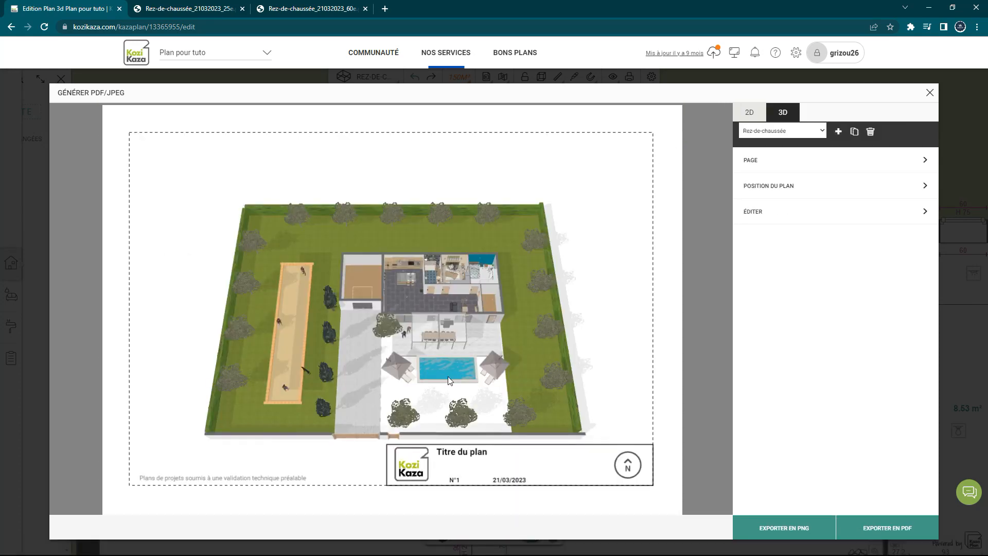
pyautogui.moveTo(431, 368); pyautogui.dragTo(429, 426)
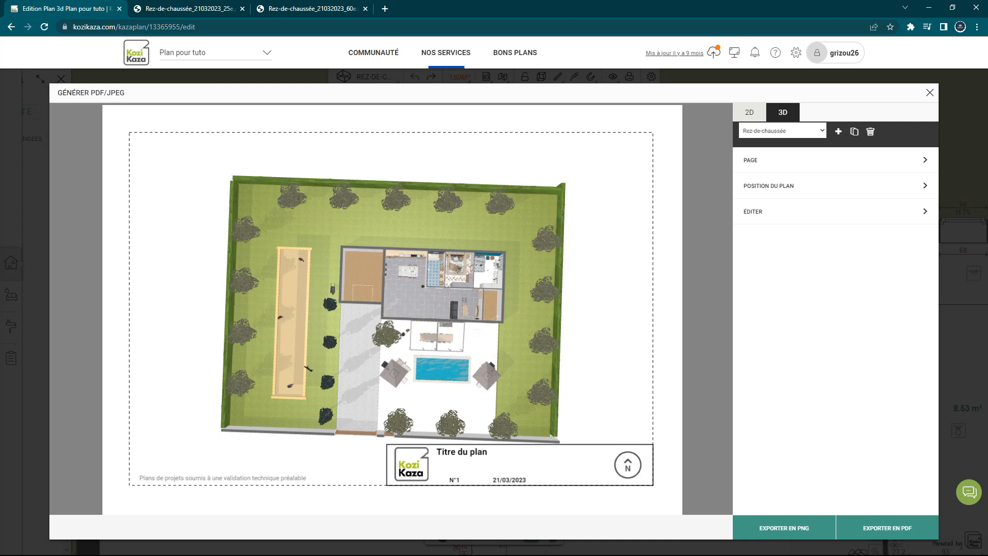
# Step: Set the 3D plan's page margin to 0.00 and close the page and position settings
pyautogui.click(820, 193)
pyautogui.click(826, 167)
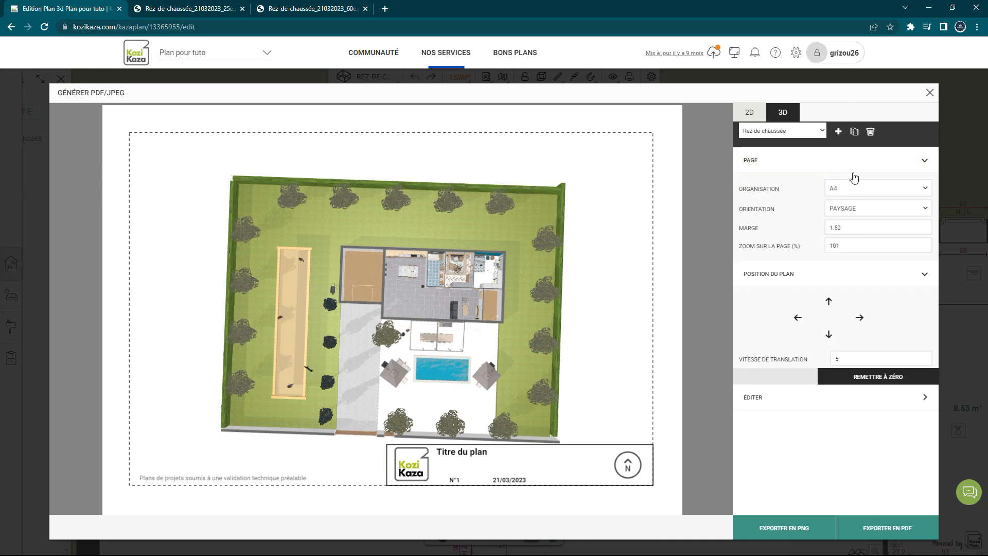
pyautogui.moveTo(845, 228); pyautogui.dragTo(810, 233)
pyautogui.write('0.00')
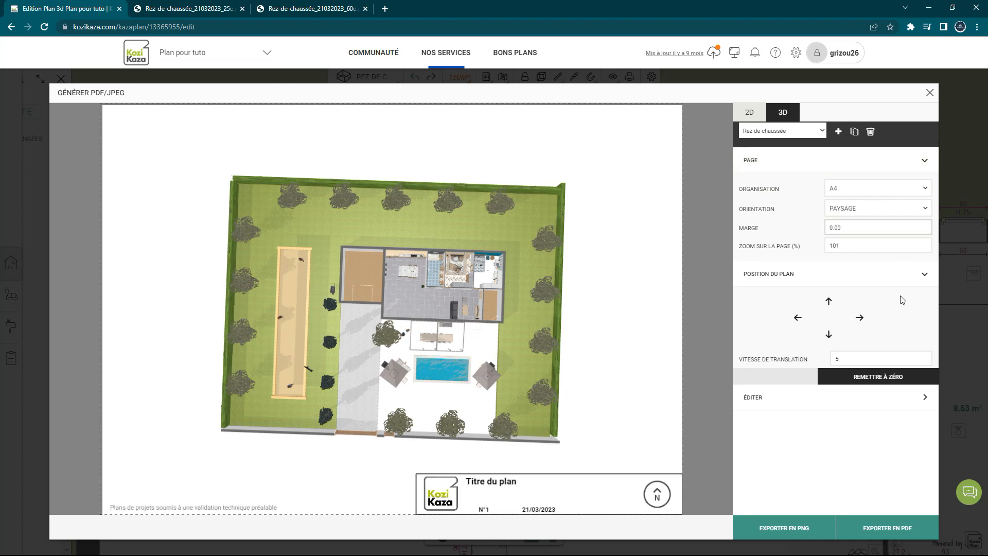
pyautogui.click(839, 163)
pyautogui.click(857, 189)
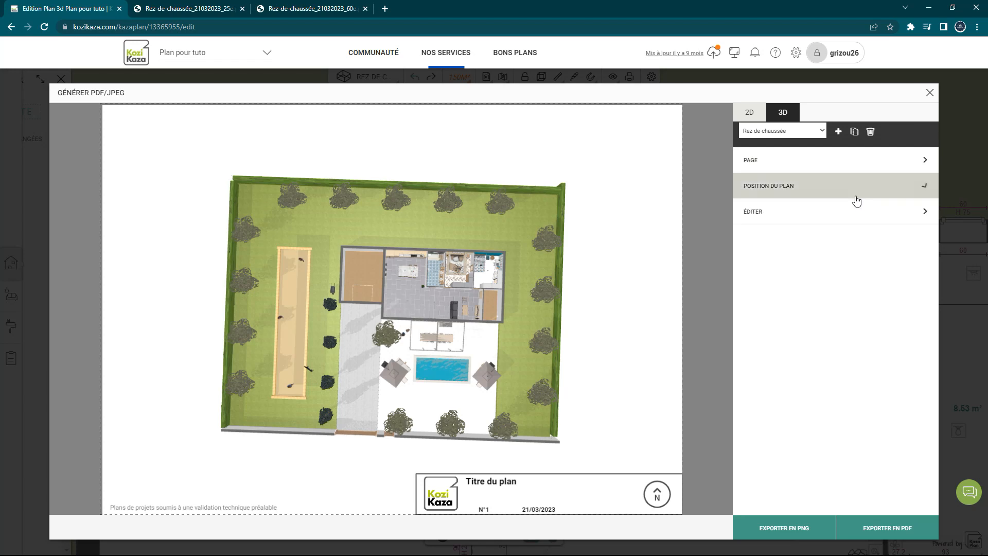
pyautogui.click(854, 212)
pyautogui.click(854, 213)
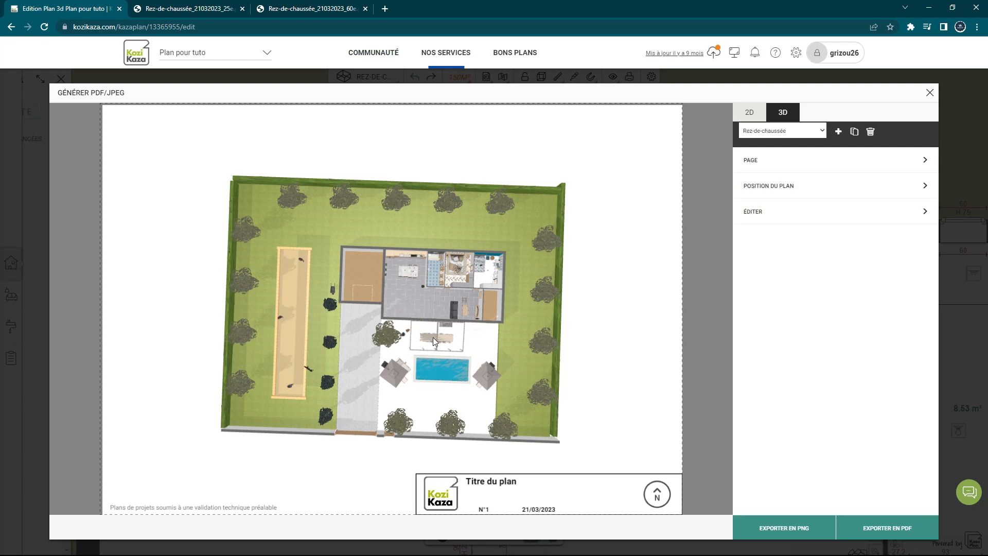
# Step: Orbit the Rez-de-chaussée 3D plan, duplicate its page and turn the copy to a low perspective from the gate side
pyautogui.moveTo(577, 383); pyautogui.dragTo(456, 316)
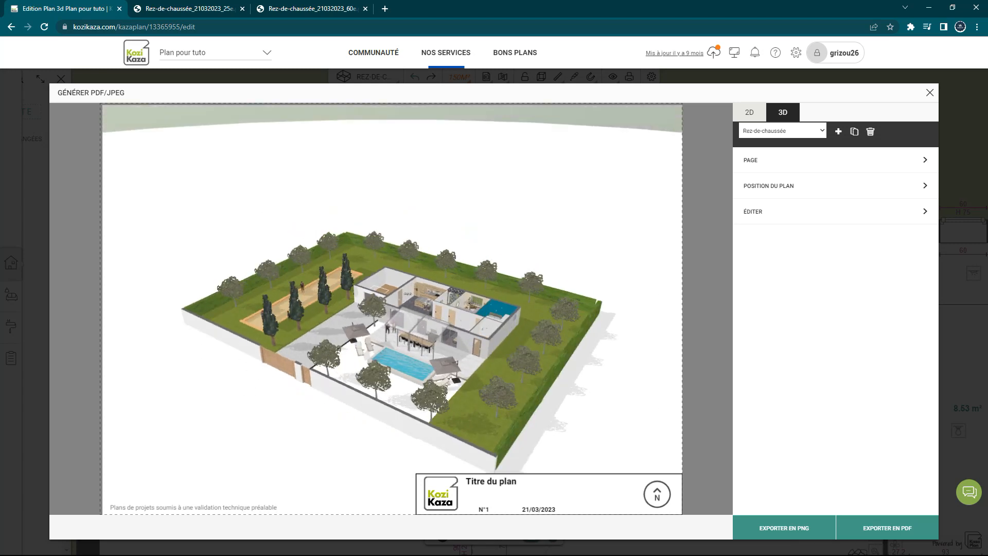
pyautogui.click(855, 132)
pyautogui.click(839, 133)
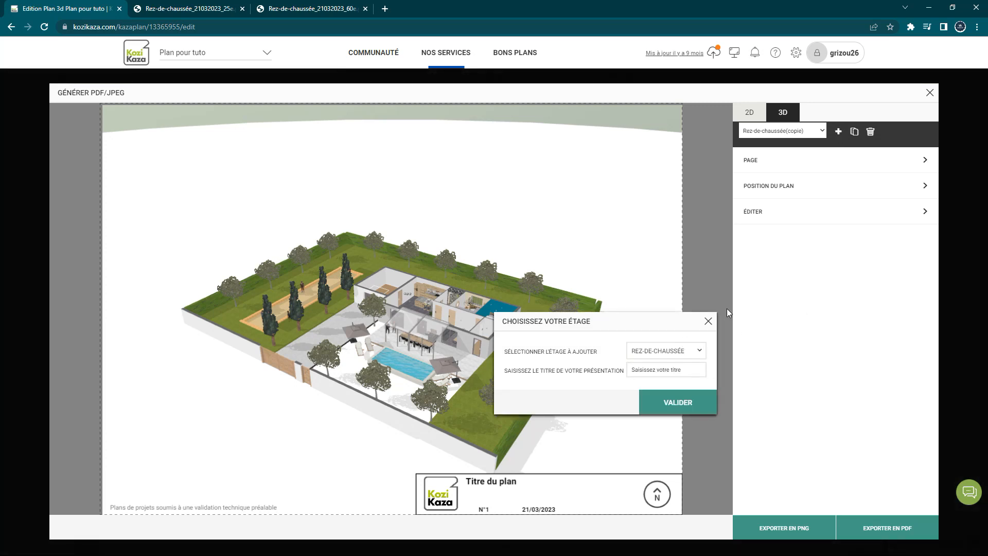
pyautogui.click(713, 319)
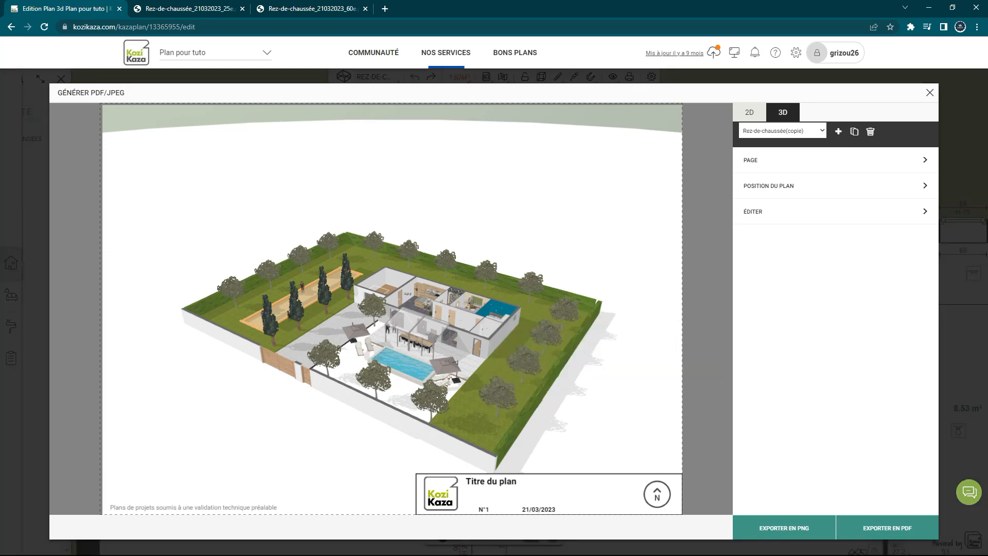
pyautogui.moveTo(529, 336)
pyautogui.mouseDown()
pyautogui.moveTo(355, 357)
pyautogui.moveTo(283, 325)
pyautogui.moveTo(421, 317)
pyautogui.moveTo(536, 334)
pyautogui.moveTo(516, 346)
pyautogui.mouseUp()
pyautogui.moveTo(388, 335); pyautogui.dragTo(406, 322)
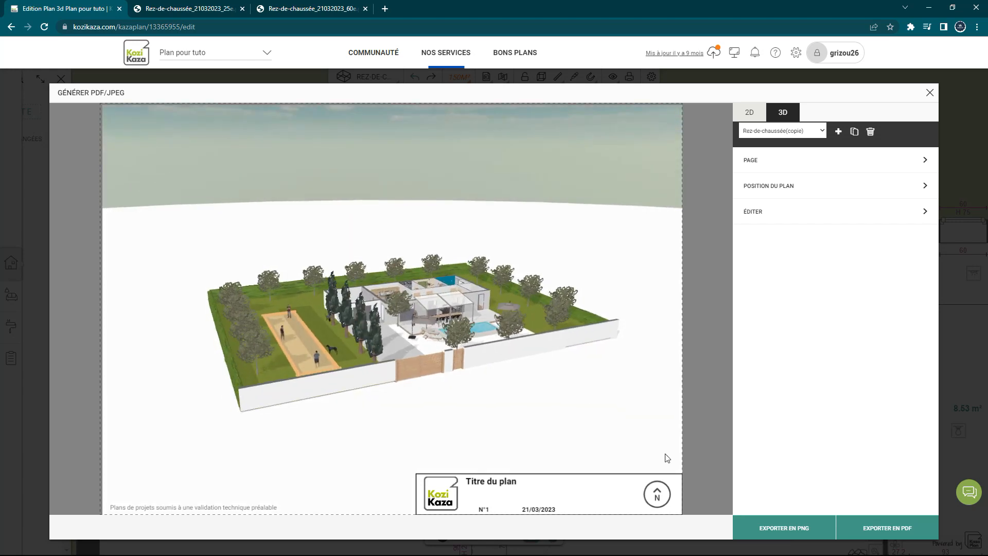
# Step: Clear the copied 3D page's plan title and hide the information block
pyautogui.click(840, 213)
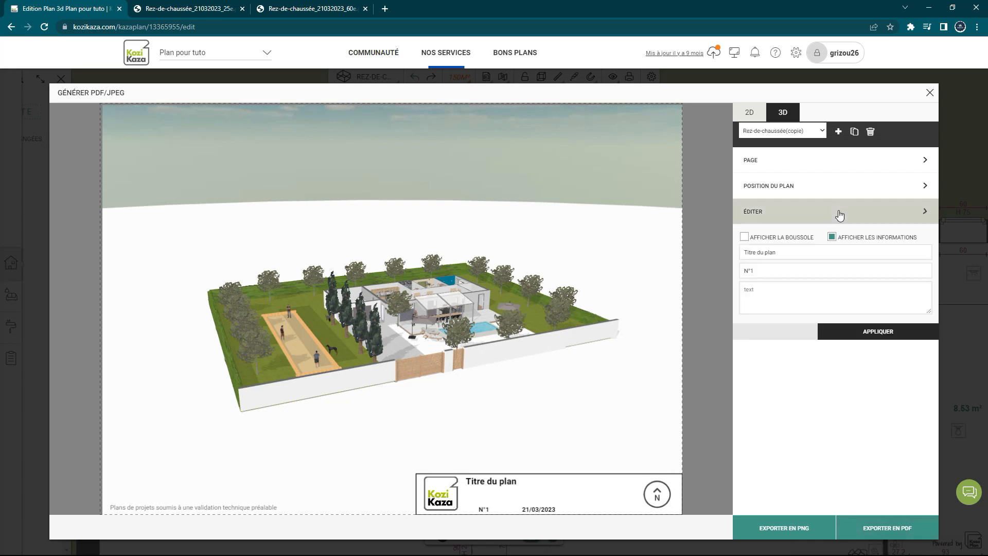
pyautogui.moveTo(834, 253); pyautogui.dragTo(730, 260)
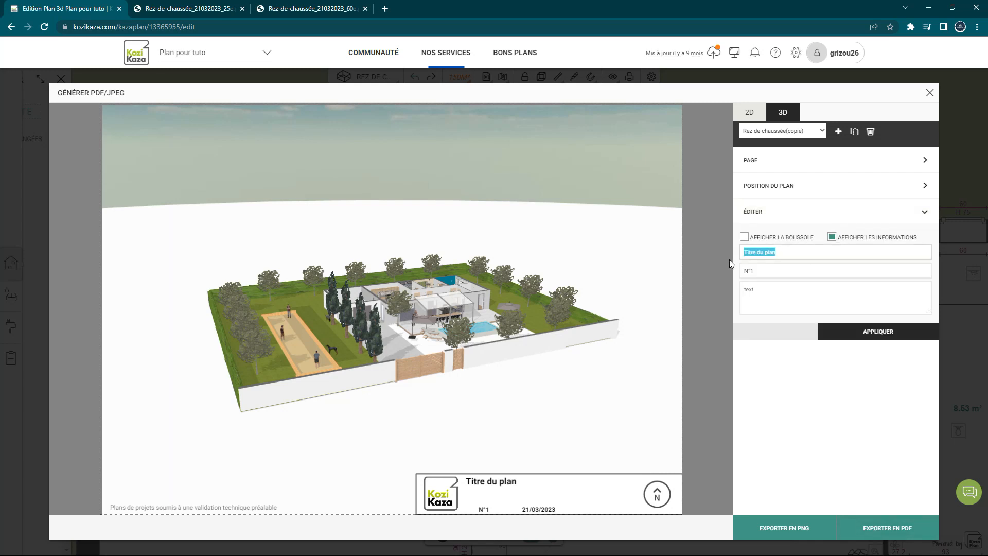
pyautogui.press('BackSpace')
pyautogui.click(856, 341)
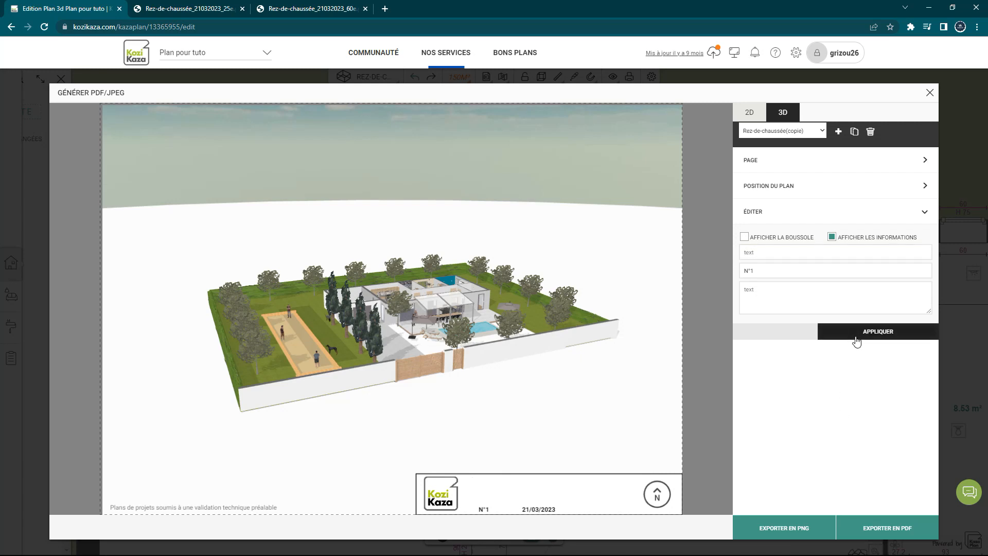
pyautogui.click(845, 242)
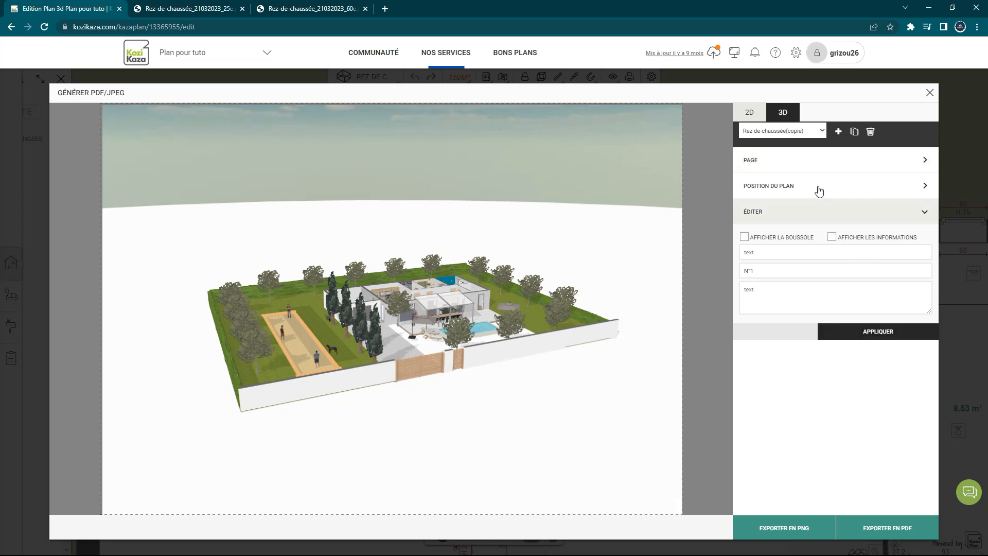
# Step: Keep the page margin at 0.00 and reduce the page zoom to 91% and finally 50%
pyautogui.click(816, 160)
pyautogui.moveTo(849, 227); pyautogui.dragTo(800, 224)
pyautogui.press('BackSpace')
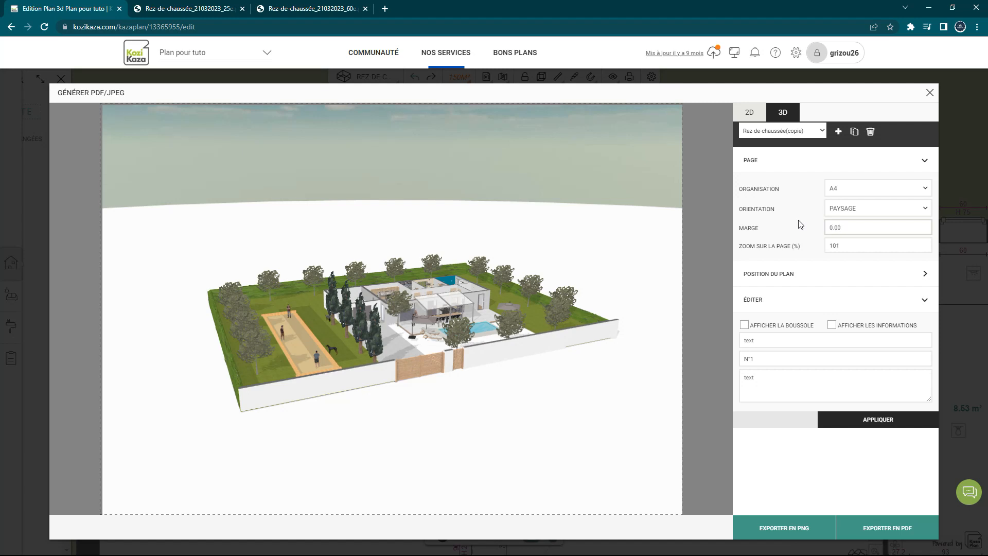
pyautogui.moveTo(845, 247); pyautogui.dragTo(818, 249)
pyautogui.write('91')
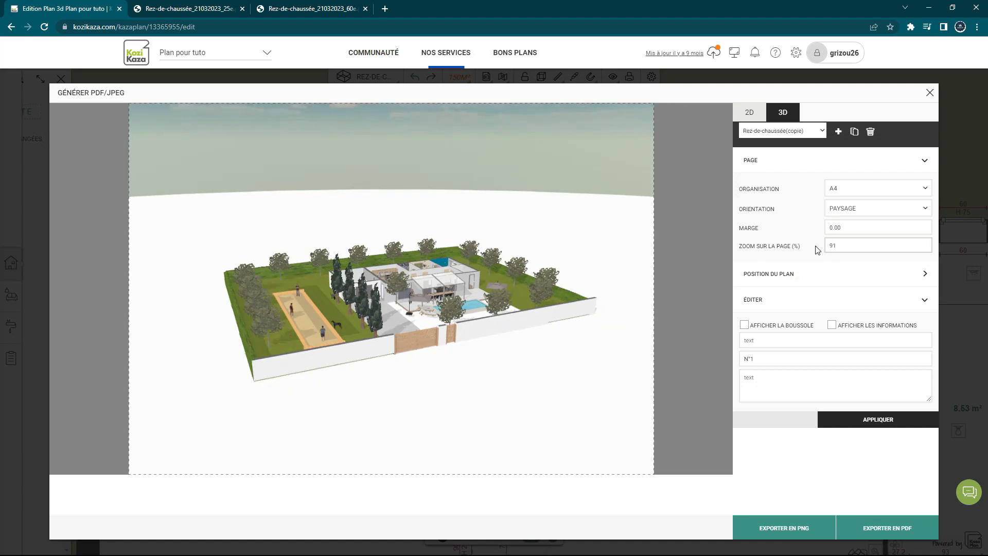
pyautogui.write('50')
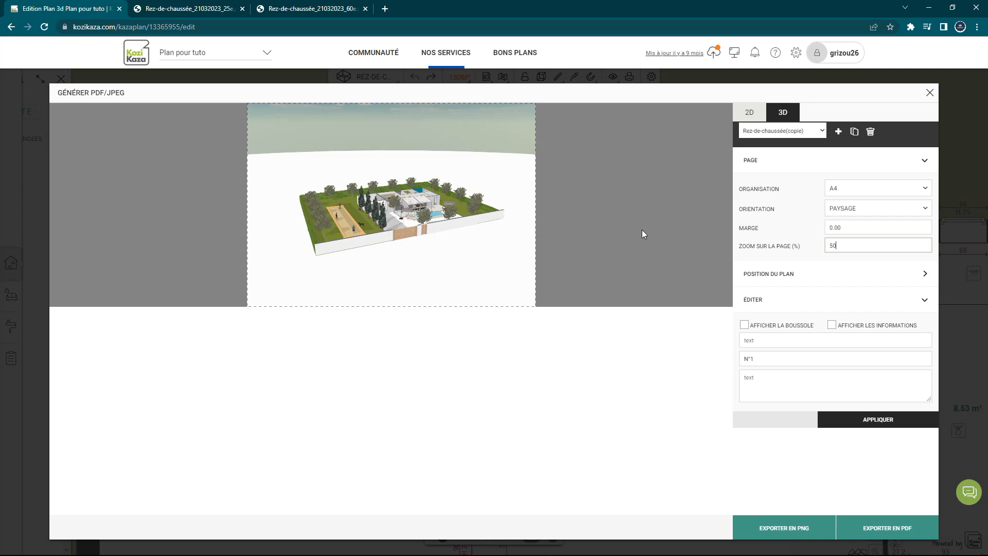
# Step: Enlarge the page zoom to 150% and look over the magnified page
pyautogui.moveTo(854, 246); pyautogui.dragTo(823, 249)
pyautogui.moveTo(849, 245); pyautogui.dragTo(812, 252)
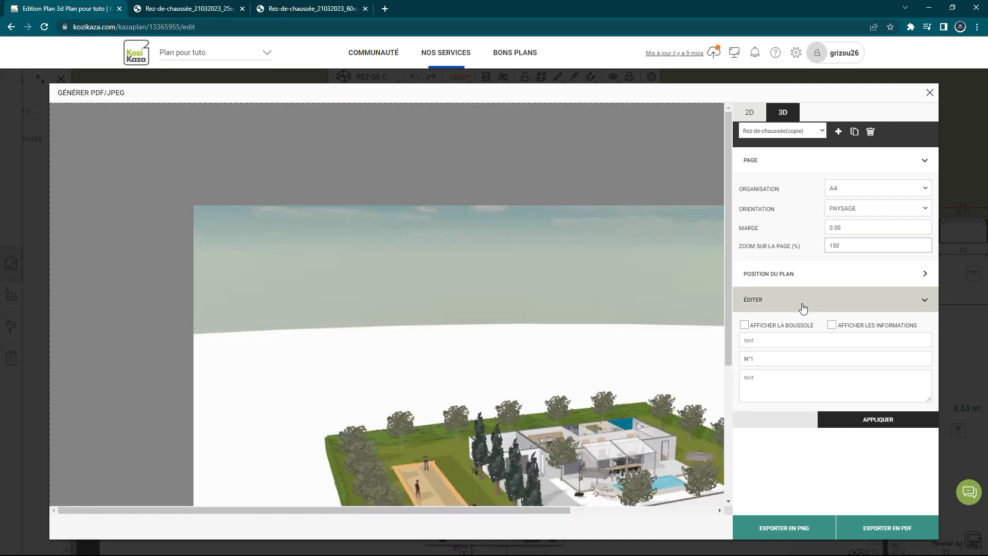
pyautogui.moveTo(426, 385); pyautogui.dragTo(520, 349)
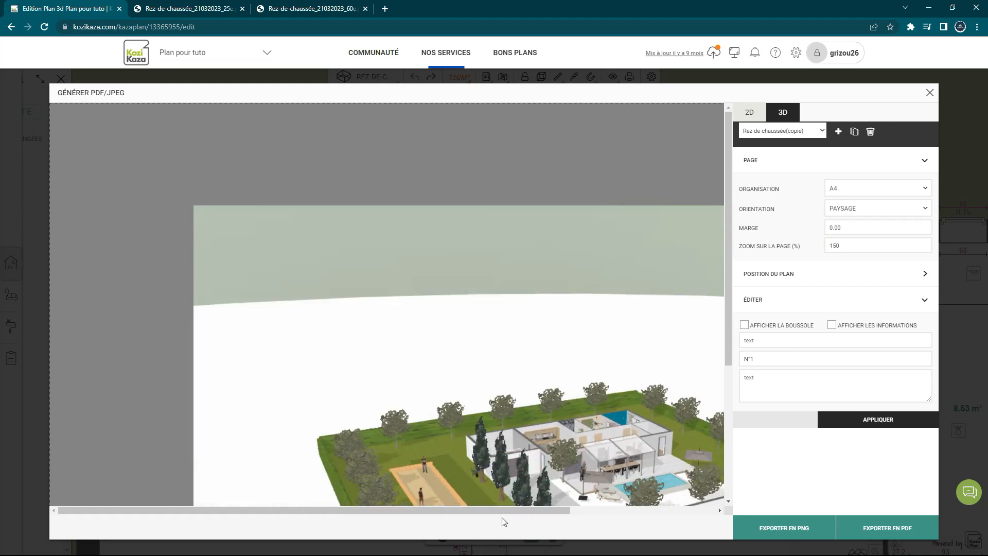
pyautogui.moveTo(506, 510); pyautogui.dragTo(684, 489)
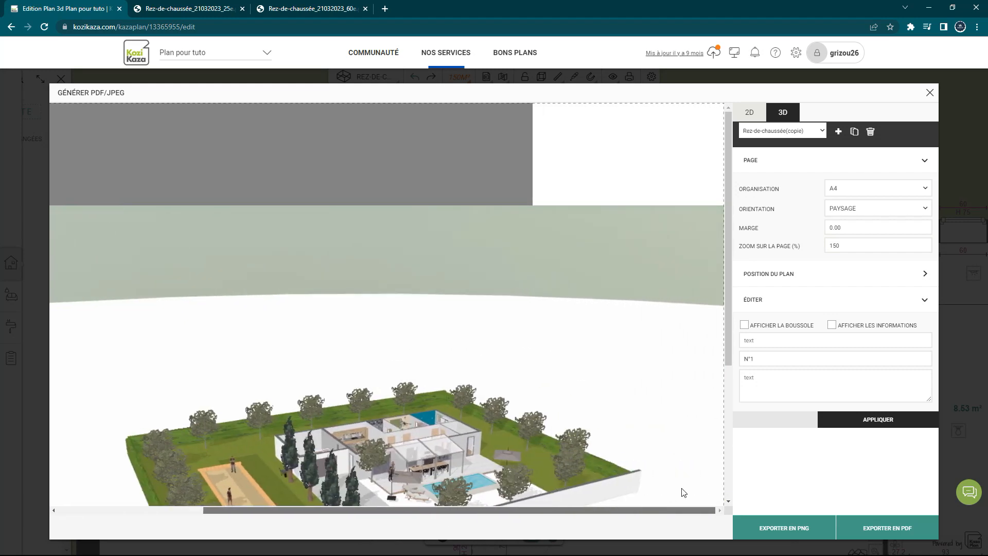
pyautogui.moveTo(727, 333); pyautogui.dragTo(728, 448)
# Step: Set the page zoom to 100% and orbit the 3D plan to a view facing the street wall
pyautogui.moveTo(865, 246); pyautogui.dragTo(783, 235)
pyautogui.write('100')
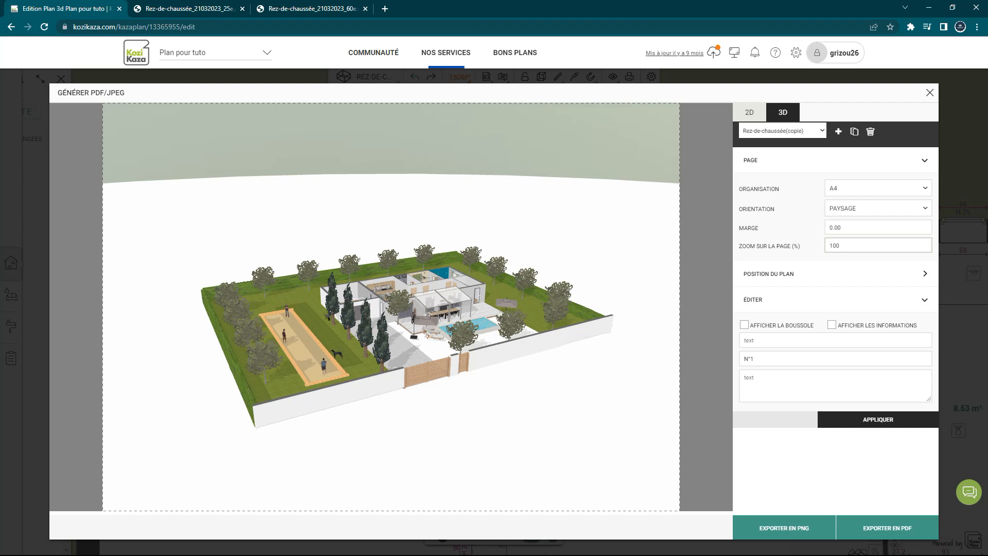
pyautogui.moveTo(489, 397); pyautogui.dragTo(391, 393)
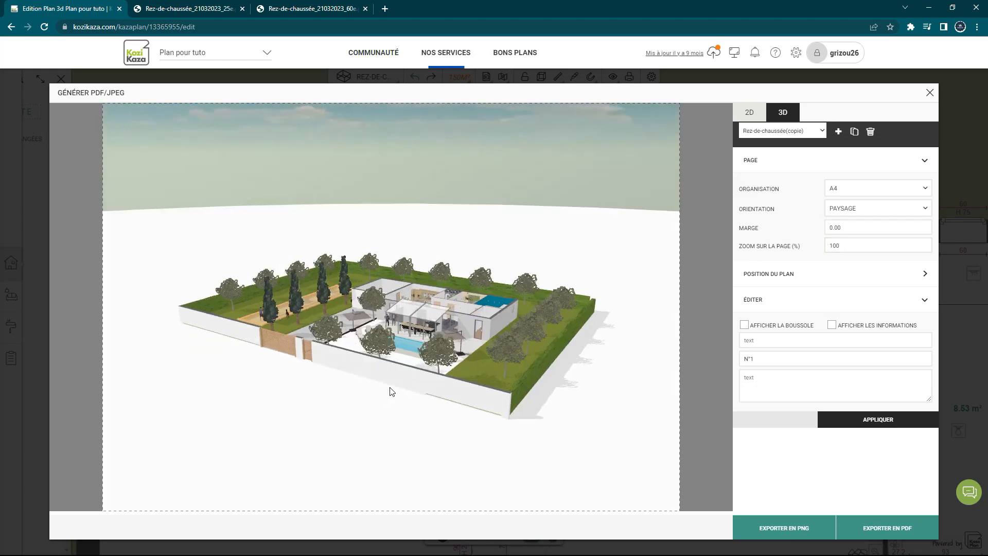
# Step: Advance the 3D plan view toward the house in small moves at translation speed 5
pyautogui.click(801, 271)
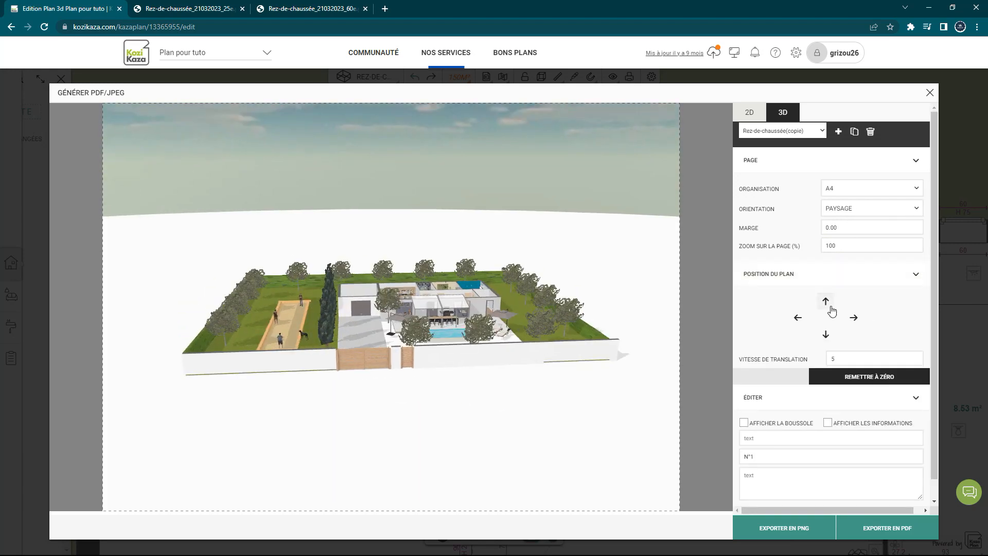
pyautogui.click(825, 303)
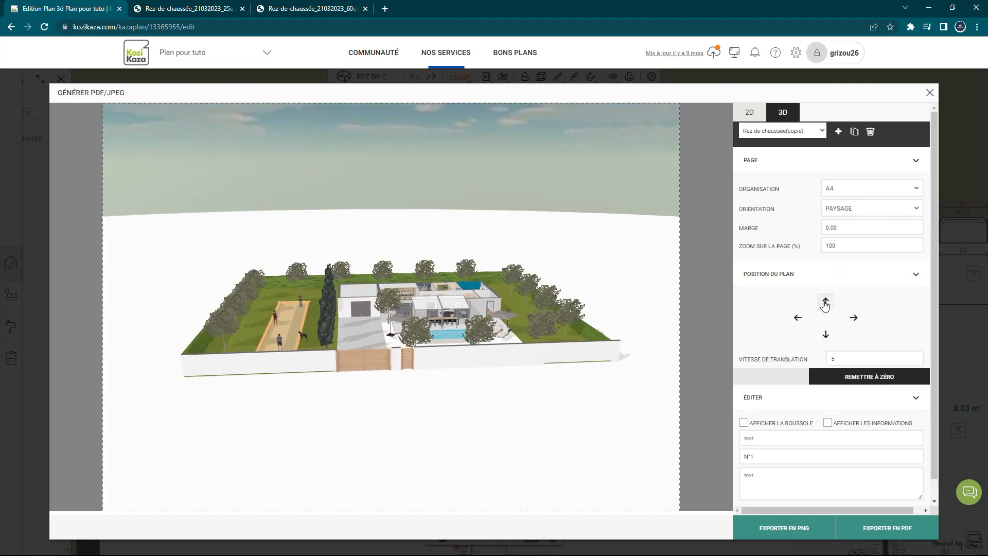
pyautogui.click(825, 304)
pyautogui.click(825, 304)
pyautogui.click(825, 303)
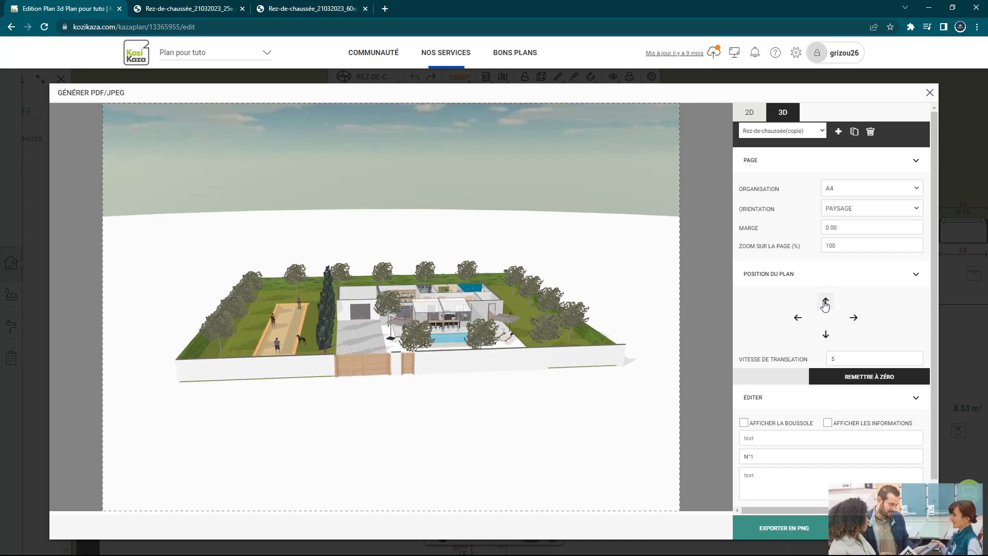
pyautogui.click(824, 304)
# Step: Raise the translation speed to 100 and advance the 3D plan view over the garden to the house
pyautogui.click(847, 358)
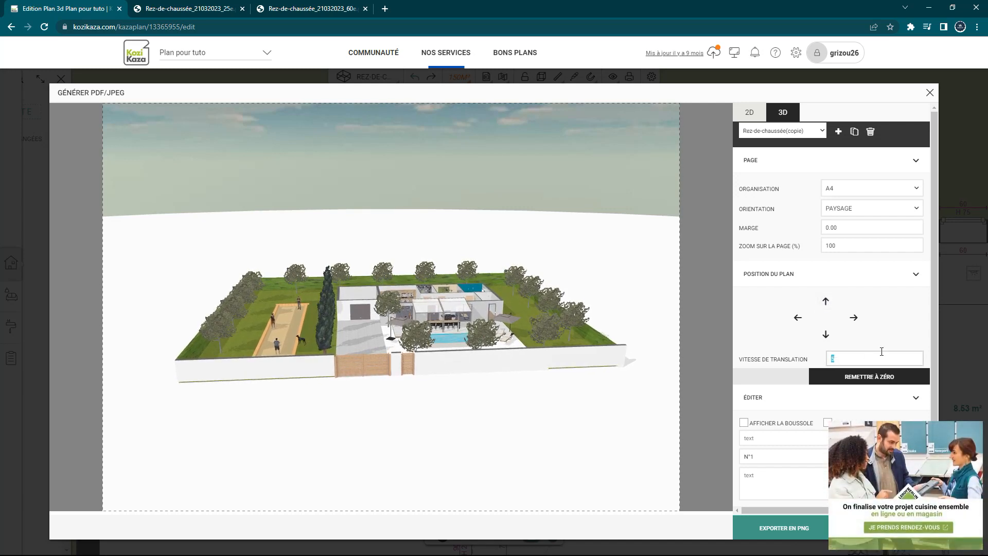
pyautogui.click(826, 303)
pyautogui.click(826, 304)
pyautogui.moveTo(852, 359); pyautogui.dragTo(812, 362)
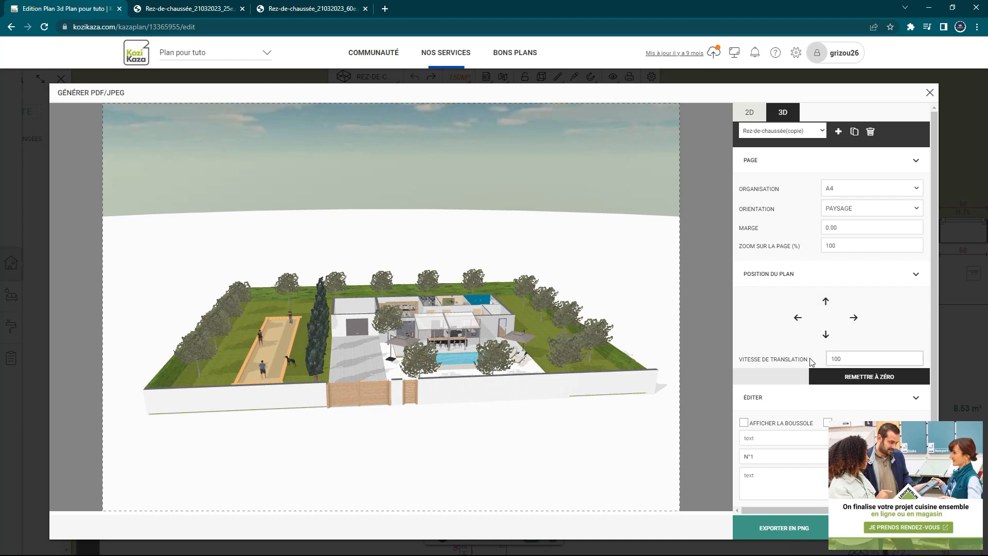
pyautogui.click(826, 303)
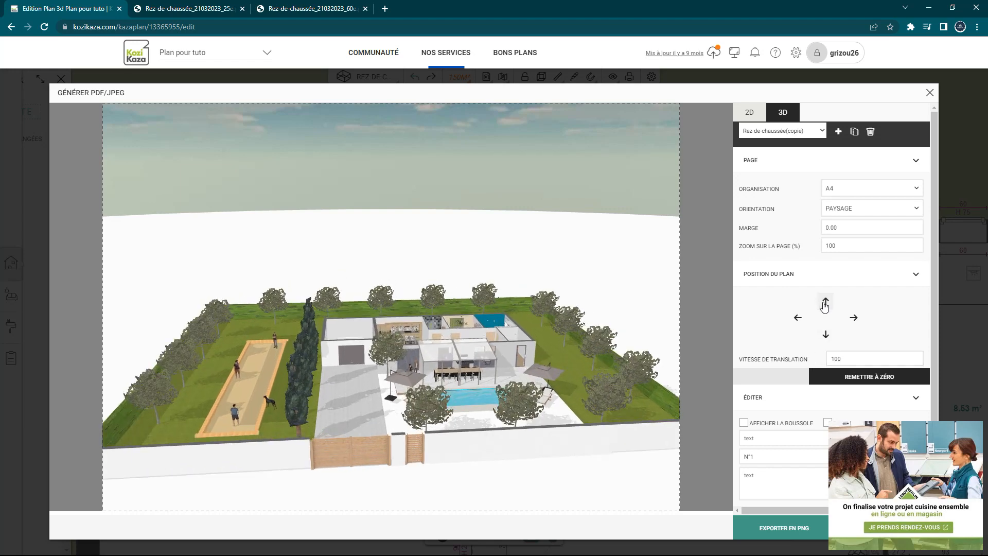
pyautogui.click(825, 304)
pyautogui.click(825, 304)
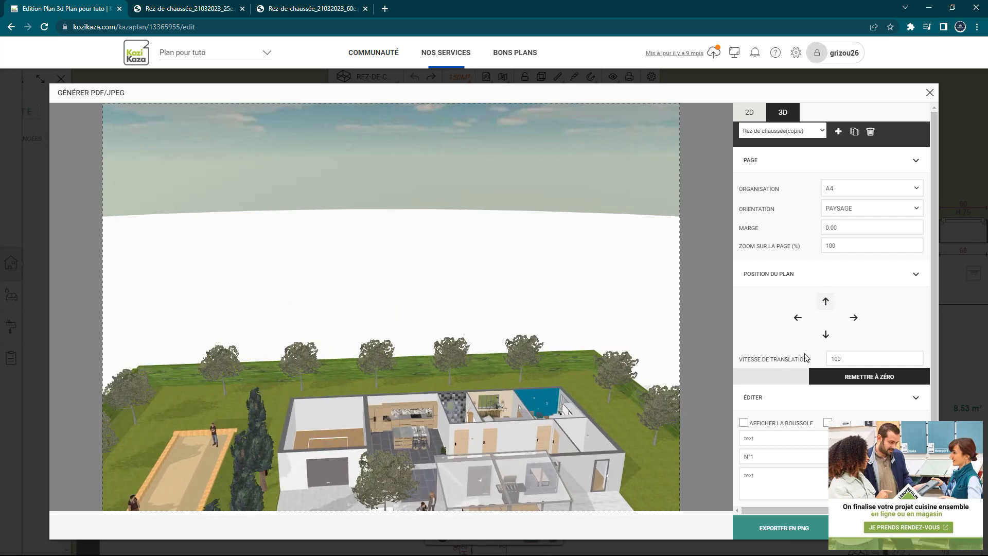
# Step: Move the 3D view back from the house, lower its viewing angle and bring it forward over the terrace
pyautogui.click(827, 334)
pyautogui.moveTo(565, 369); pyautogui.dragTo(492, 301)
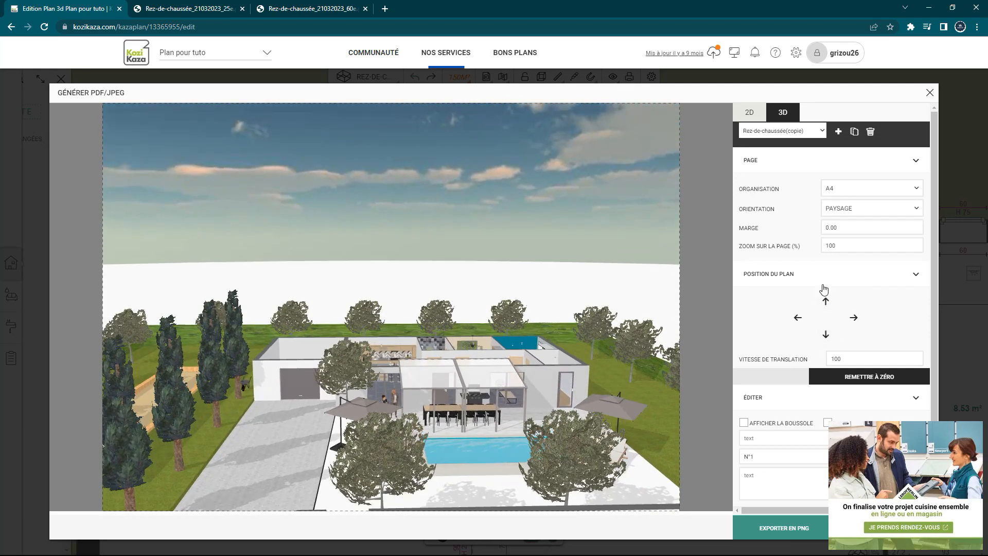
pyautogui.click(826, 302)
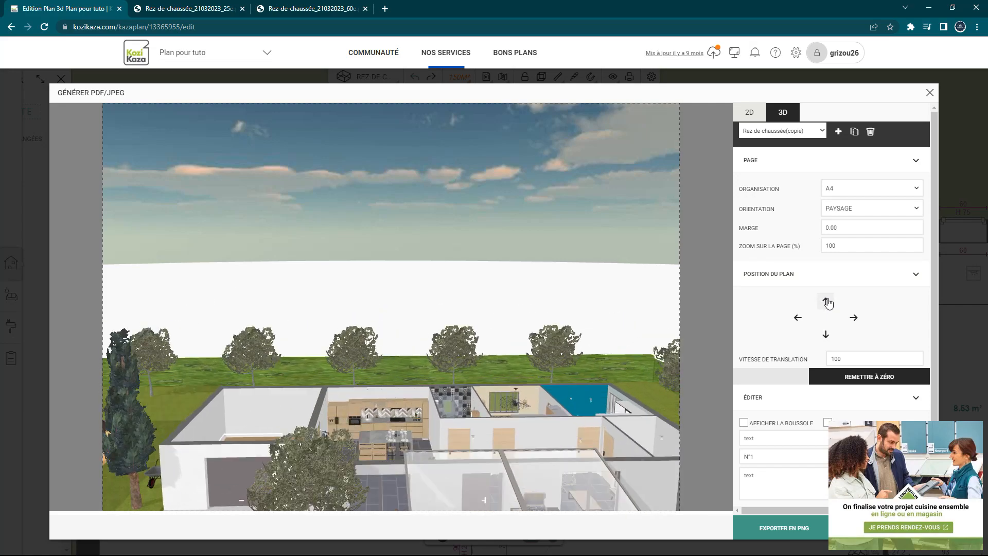
pyautogui.scroll(5, 497, 303)
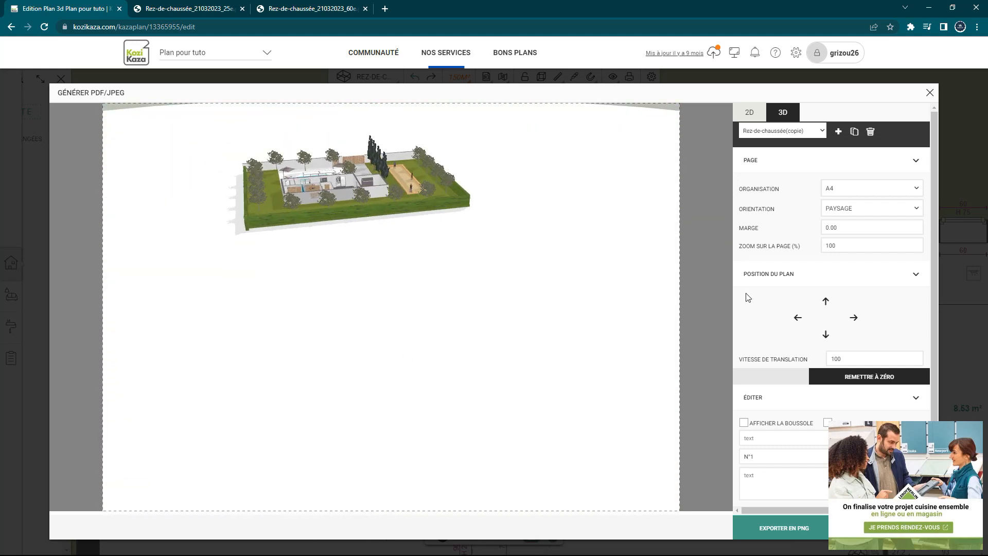
# Step: Reposition the 3D view from behind the property, shifting and orbiting it to a close view over the rear rooms
pyautogui.click(828, 307)
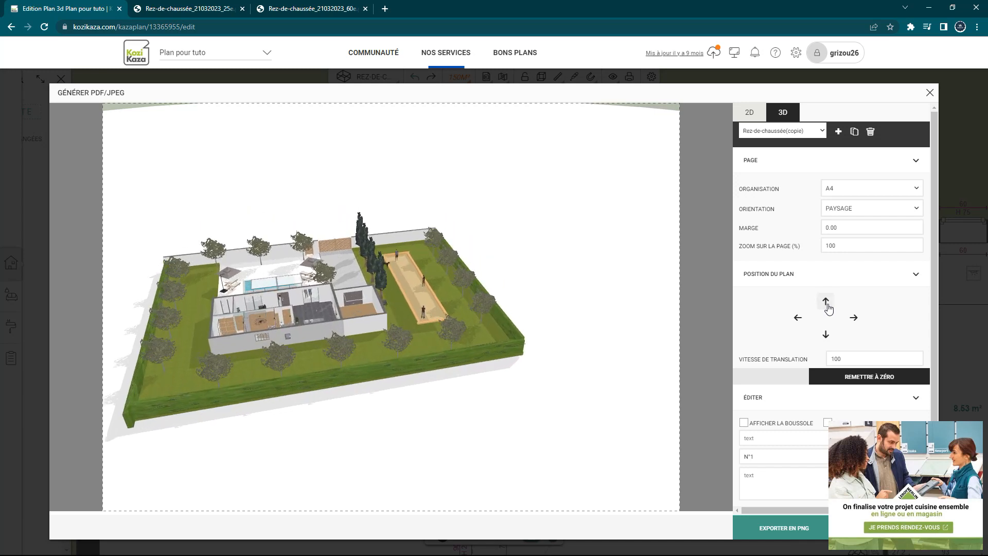
pyautogui.click(800, 318)
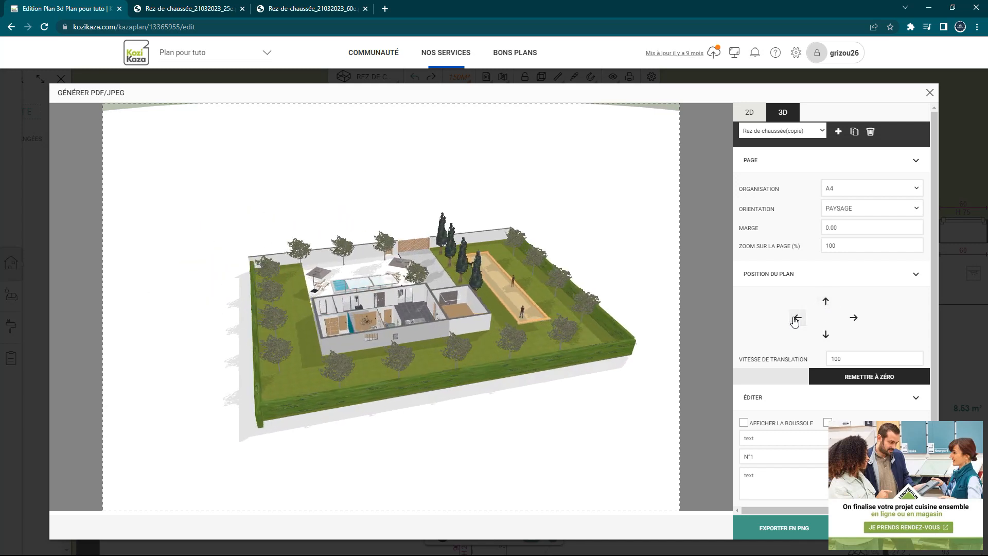
pyautogui.click(826, 304)
pyautogui.moveTo(576, 362); pyautogui.dragTo(597, 381)
pyautogui.click(826, 302)
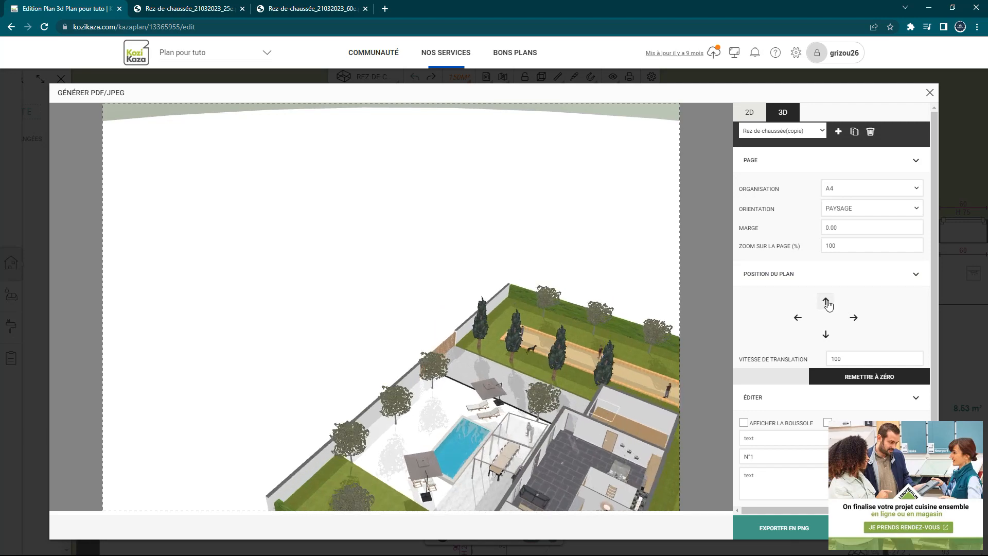
pyautogui.moveTo(588, 411); pyautogui.dragTo(547, 378)
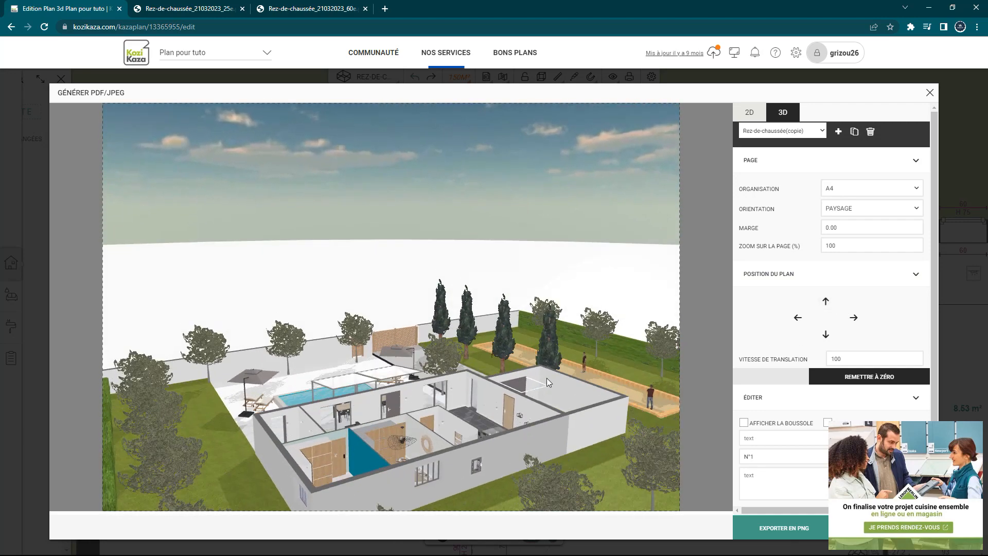
pyautogui.click(830, 301)
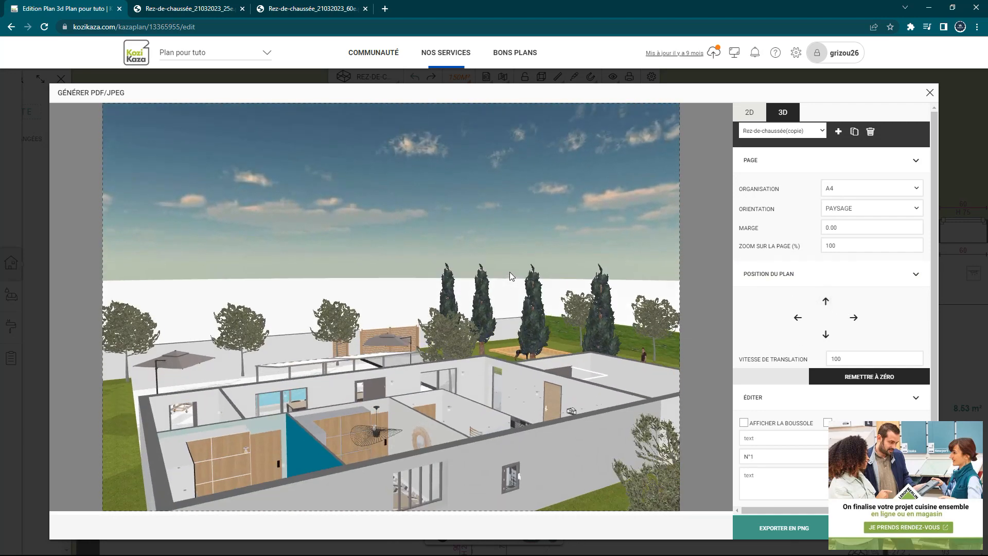
pyautogui.moveTo(510, 272); pyautogui.dragTo(497, 323)
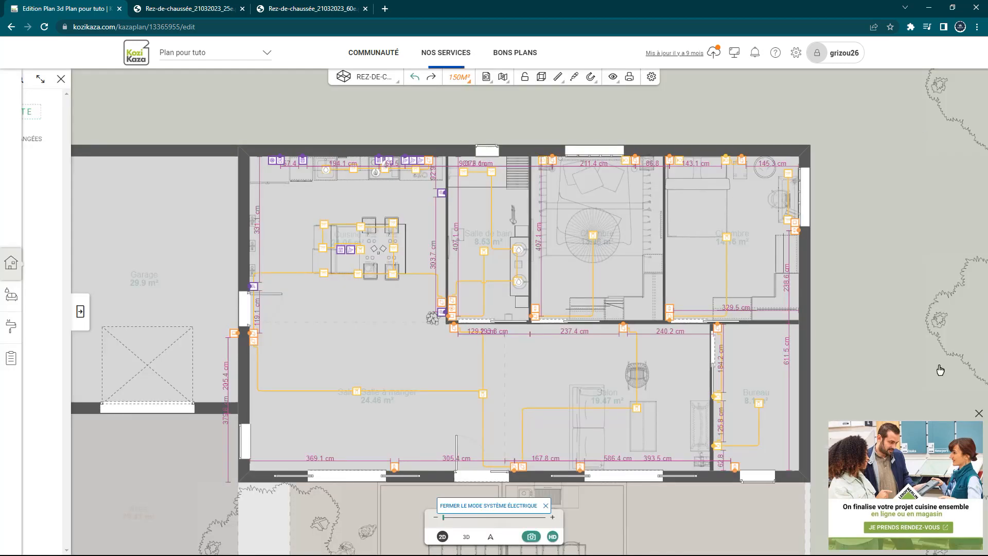
# Step: Dismiss the advertisement, switch the main plan to 3D and enter the walkthrough visit mode
pyautogui.click(979, 414)
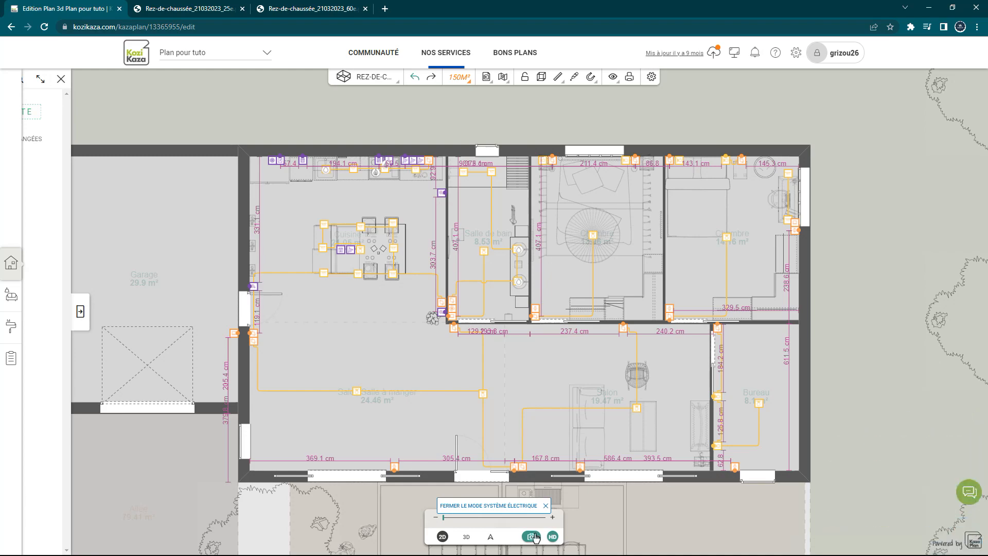
pyautogui.click(466, 537)
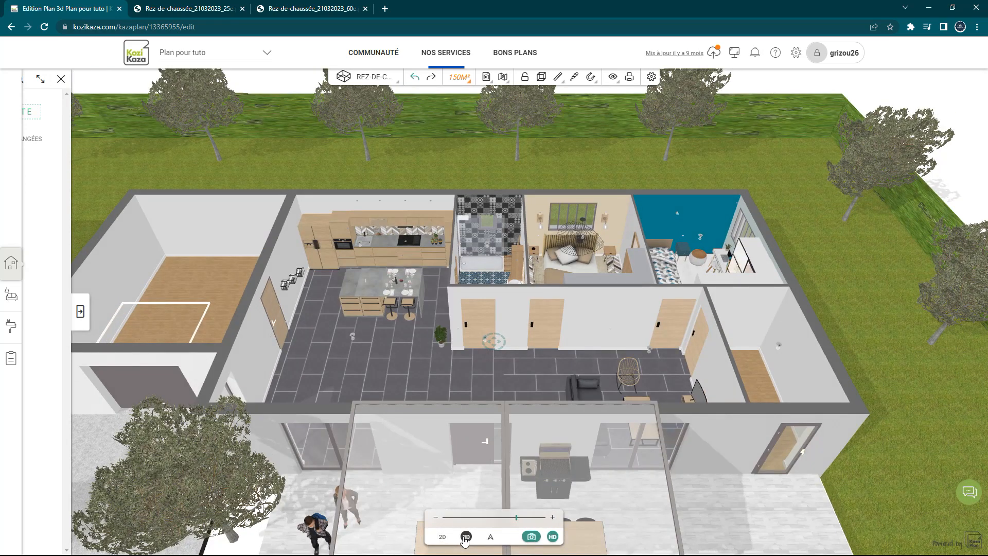
pyautogui.click(532, 537)
pyautogui.click(491, 538)
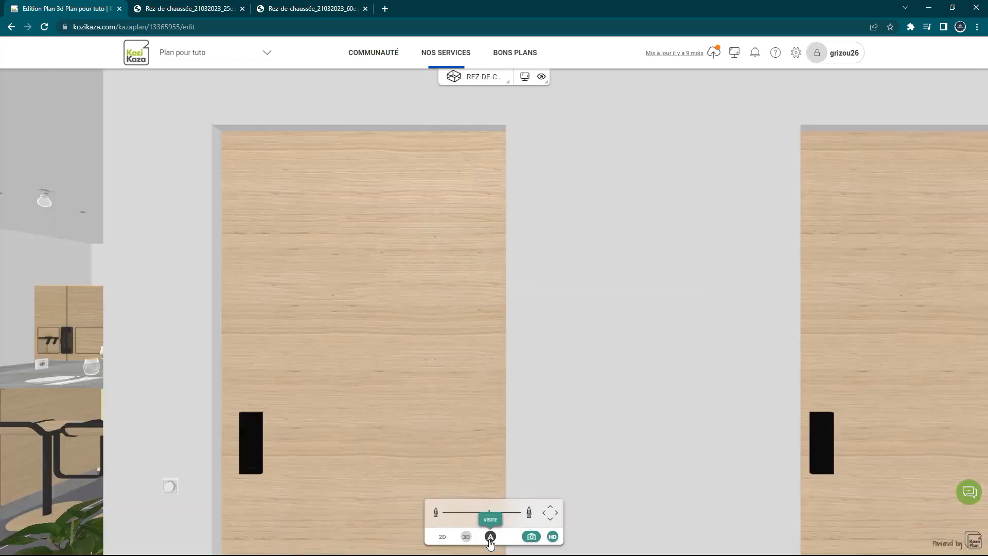
# Step: Back the visit view away from the doors toward the kitchen, capture it, and view the saved PNG before closing it
pyautogui.press('Down')
pyautogui.press('Left')
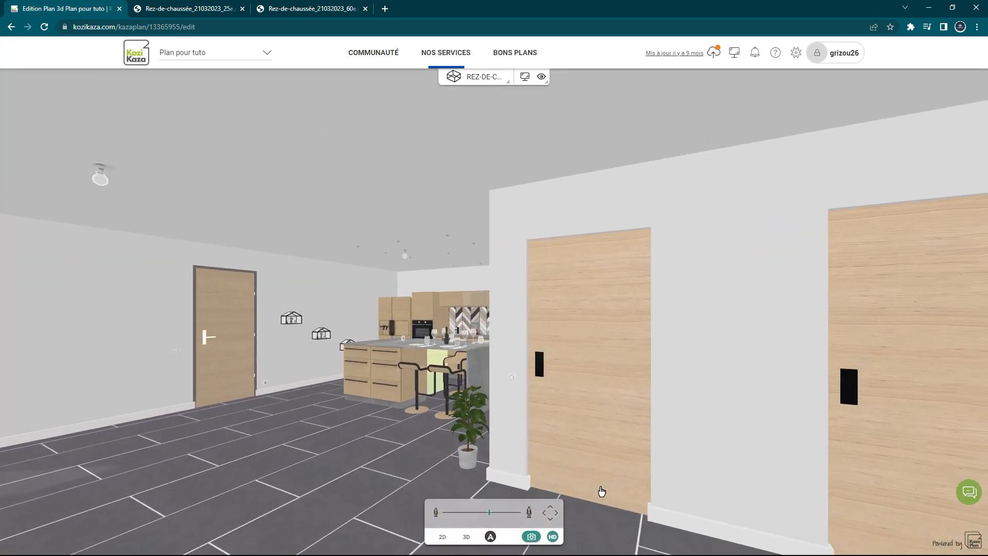
pyautogui.click(533, 538)
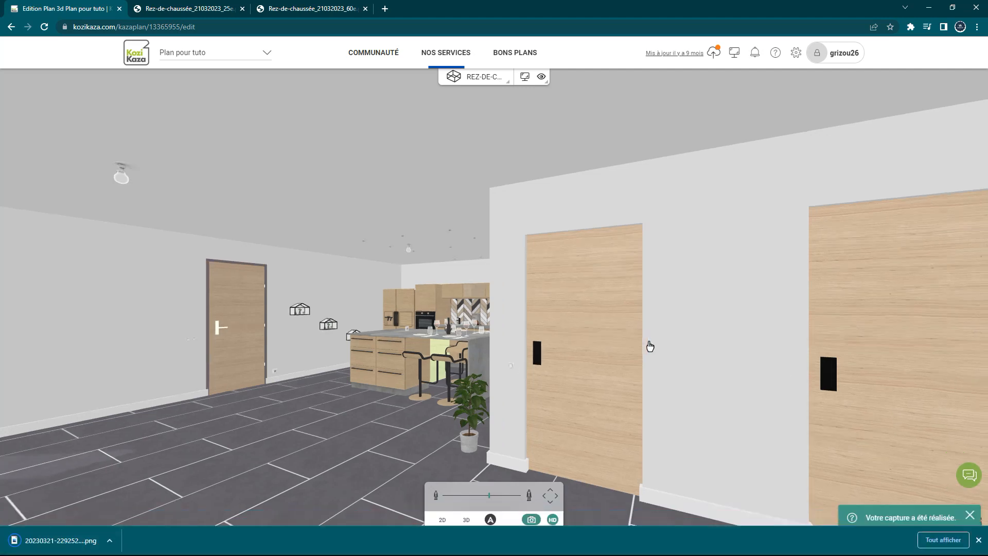
pyautogui.click(48, 545)
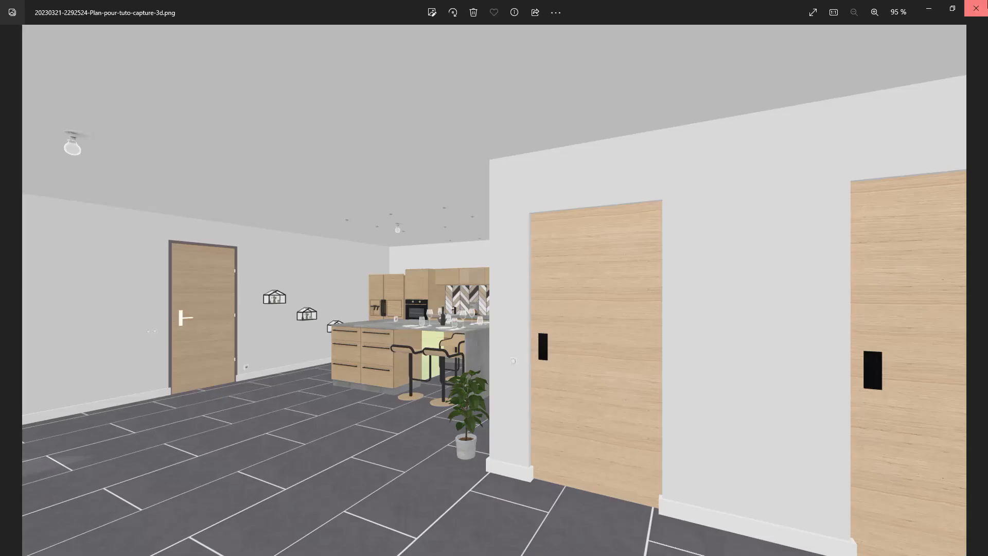
pyautogui.click(977, 8)
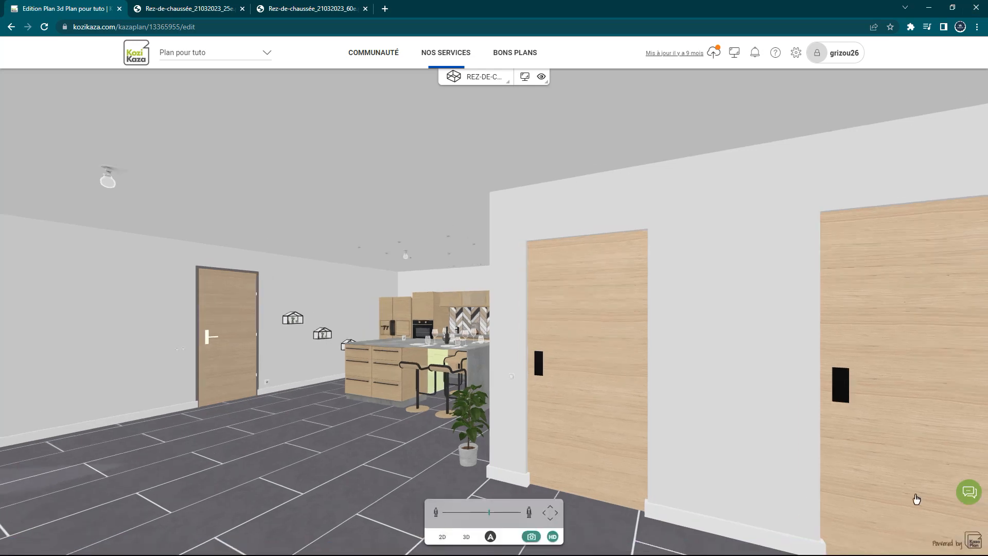
# Step: Switch the ground-floor plan to 2D, generate a capture of it, and dismiss the notification
pyautogui.click(442, 536)
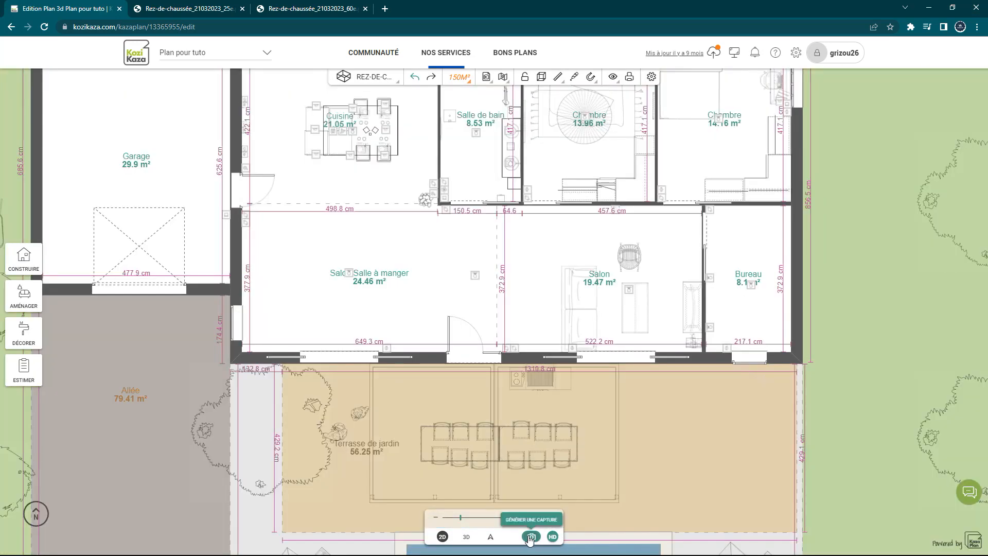
pyautogui.click(530, 537)
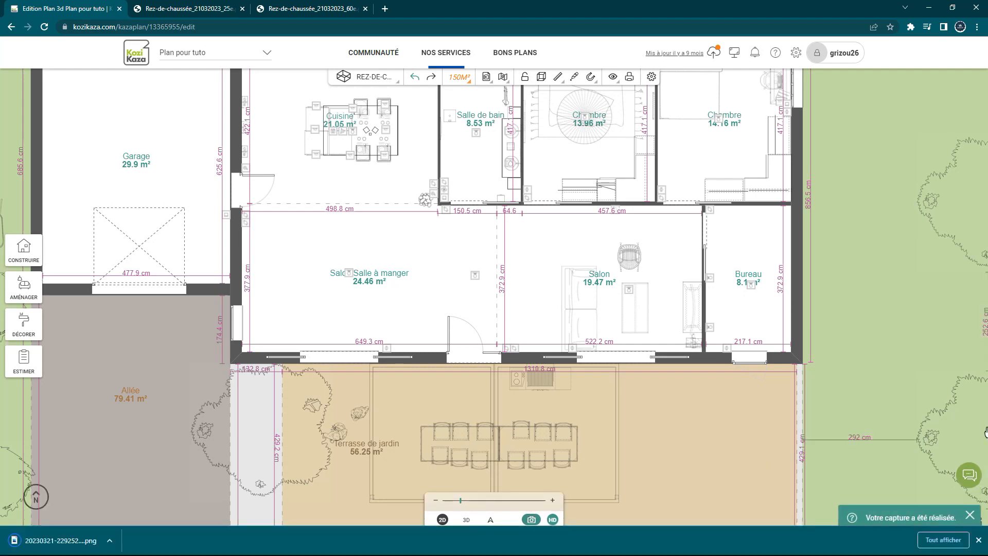
pyautogui.click(971, 516)
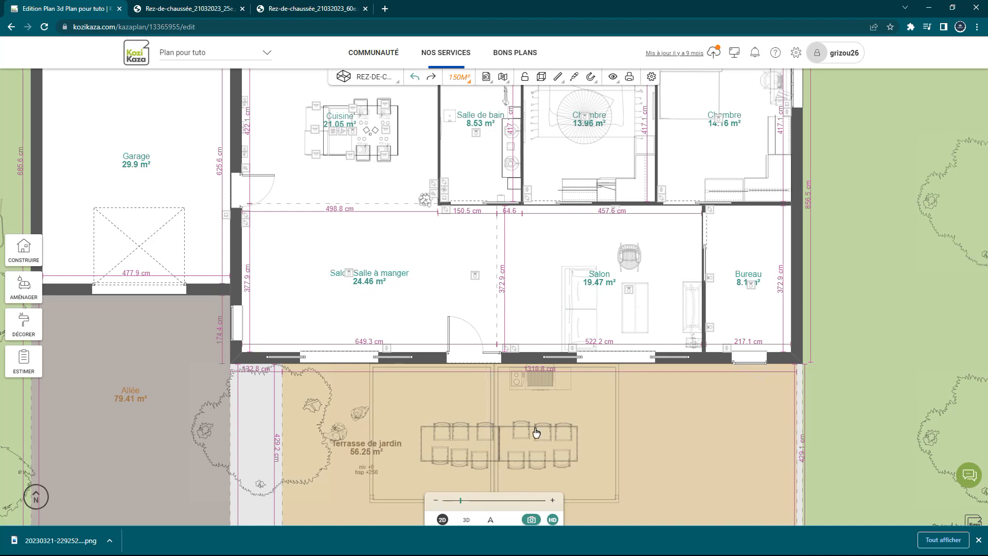
# Step: Return the plan to 3D with the whole house in view, and inspect the saved 2D capture before closing it
pyautogui.click(466, 519)
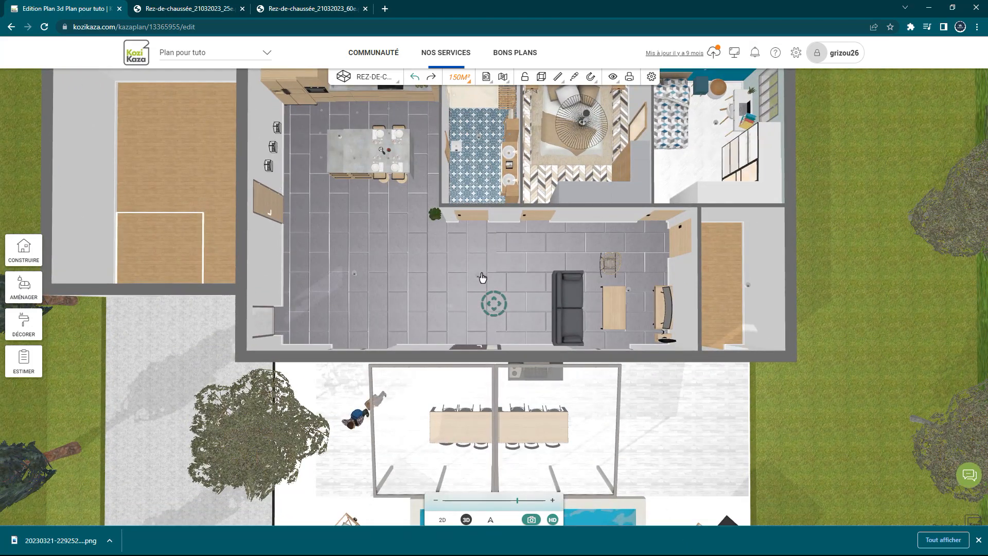
pyautogui.moveTo(482, 278); pyautogui.dragTo(510, 320)
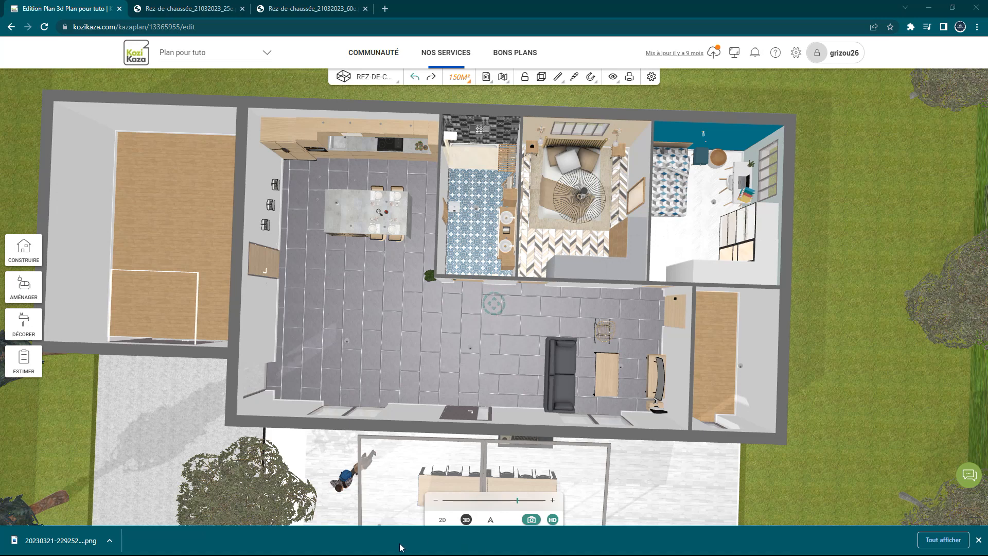
pyautogui.click(60, 541)
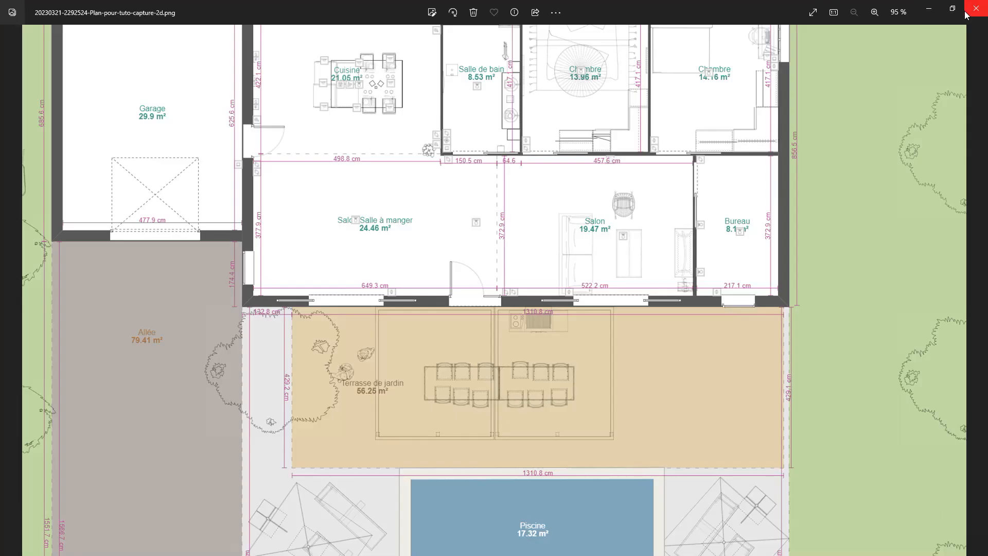
pyautogui.click(978, 7)
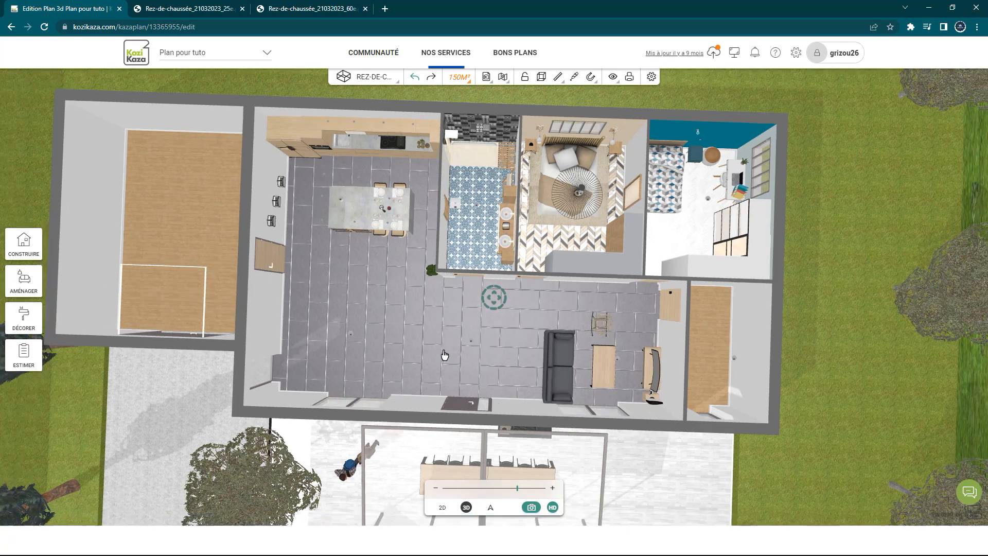
# Step: Enter HD mode from an angled 3D view of the house and consult the credit packs, abandoning the order
pyautogui.moveTo(445, 355); pyautogui.dragTo(533, 278)
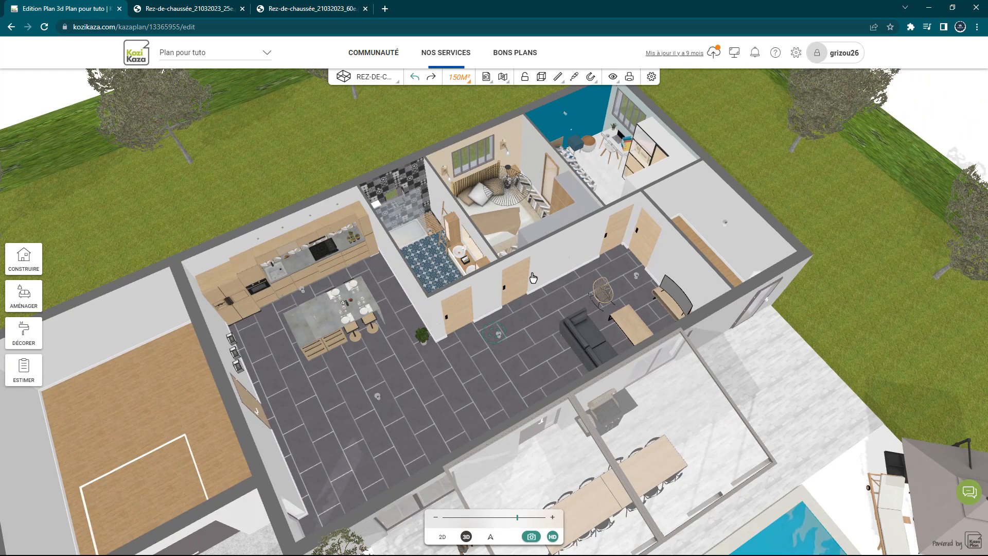
pyautogui.click(552, 537)
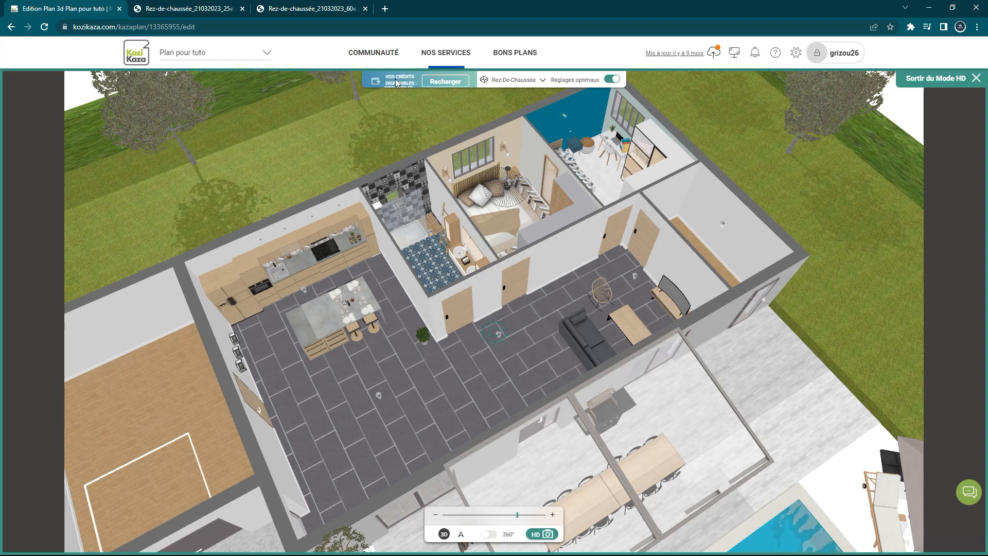
pyautogui.click(437, 83)
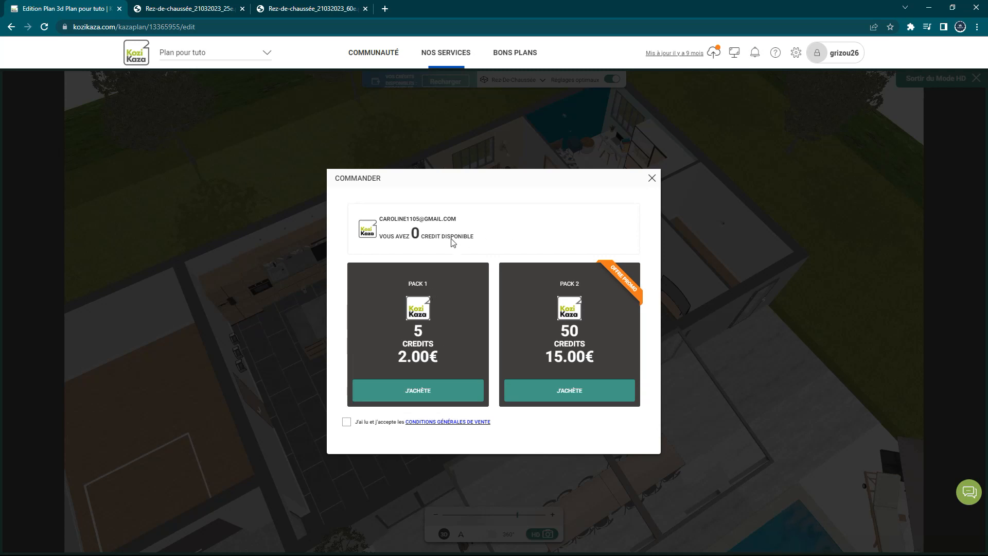
pyautogui.click(653, 178)
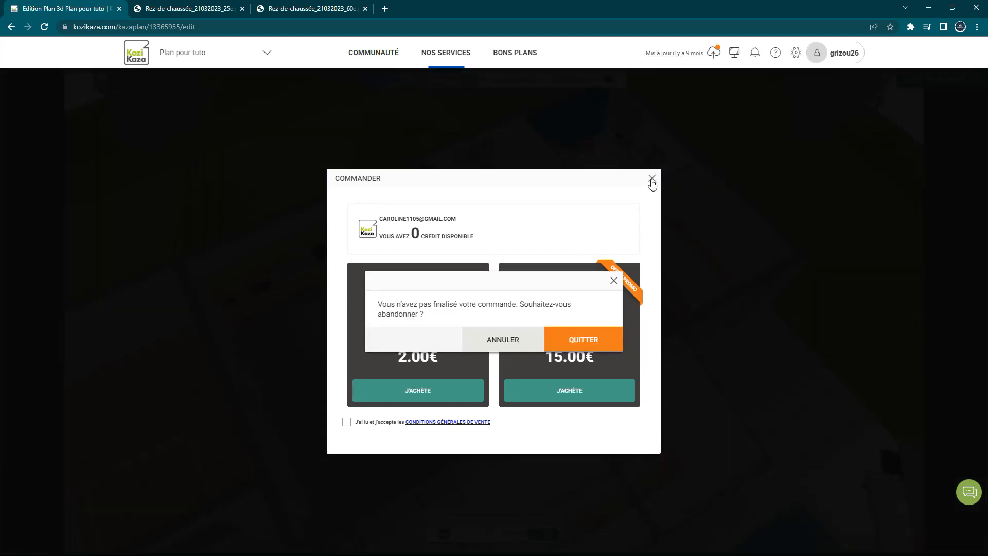
pyautogui.click(584, 344)
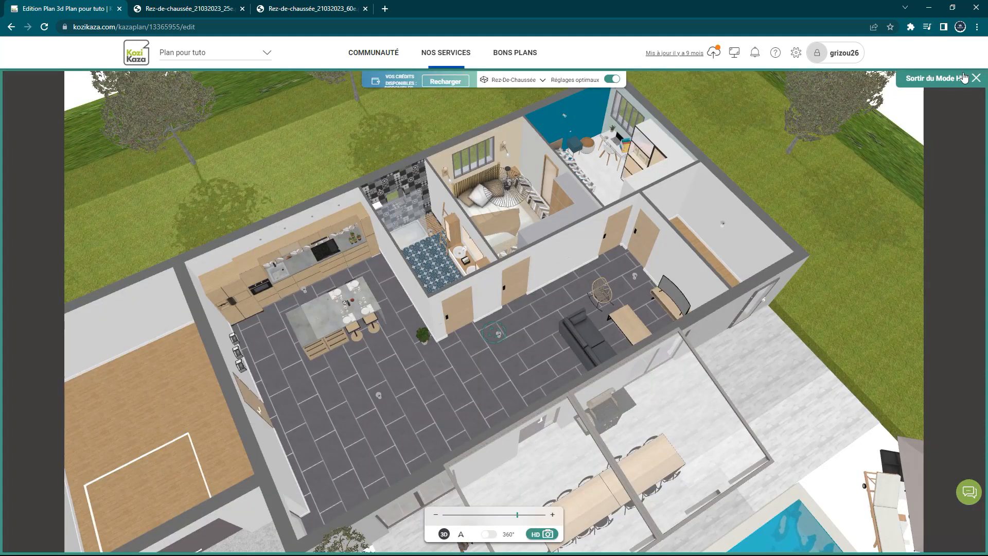
# Step: Bring the HD 3D view lower and closer over the living area, and switch it to visit mode
pyautogui.moveTo(511, 361); pyautogui.dragTo(541, 316)
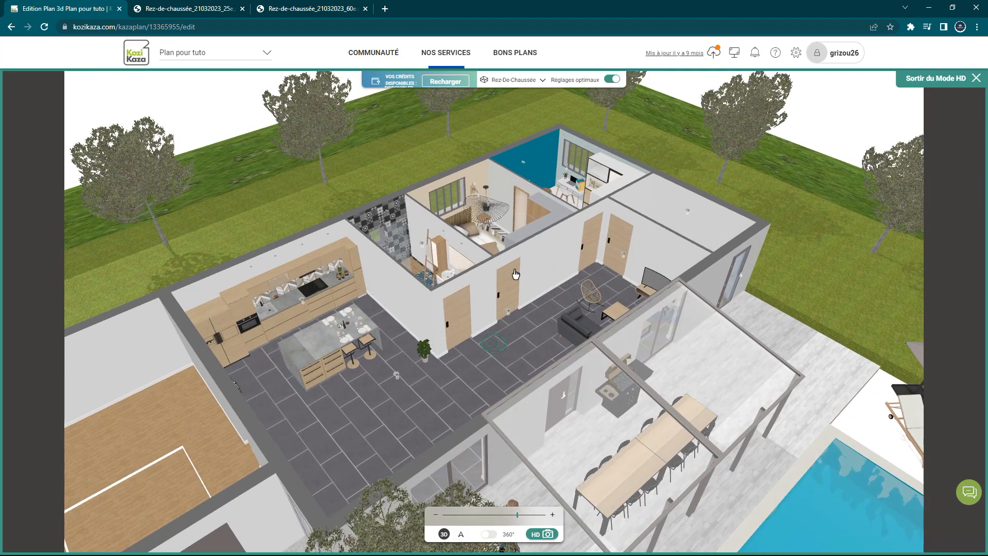
pyautogui.moveTo(515, 517); pyautogui.dragTo(530, 518)
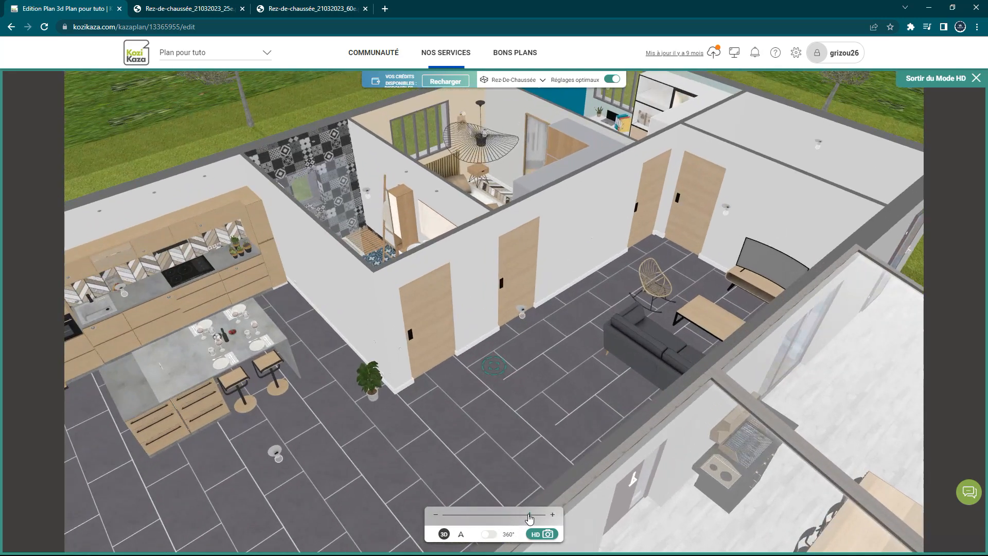
pyautogui.click(461, 534)
pyautogui.click(528, 510)
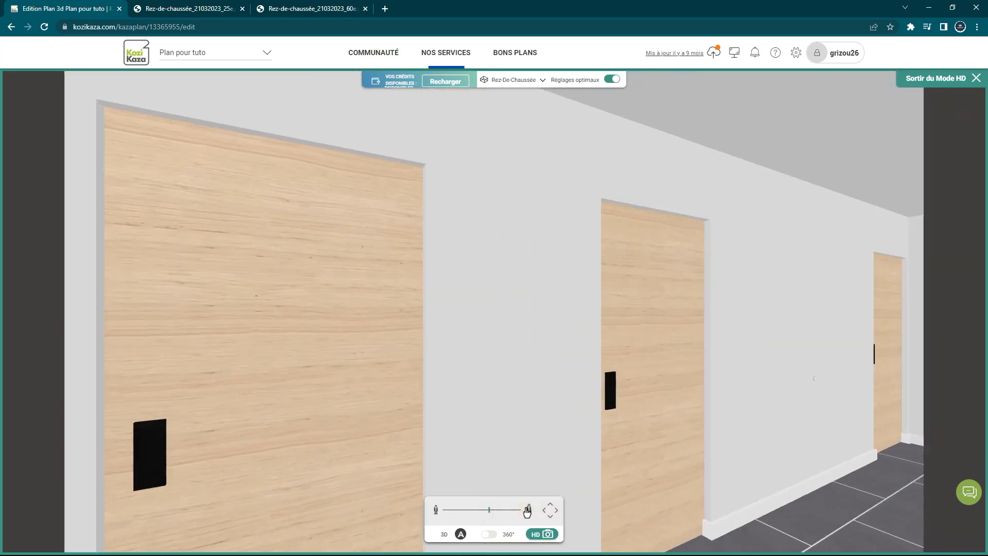
# Step: Walk through the HD visit into the bedroom and face the bed and window
pyautogui.press('Up')
pyautogui.press('Left')
pyautogui.press('Right')
pyautogui.press('Right')
pyautogui.press('Down')
pyautogui.press('Up')
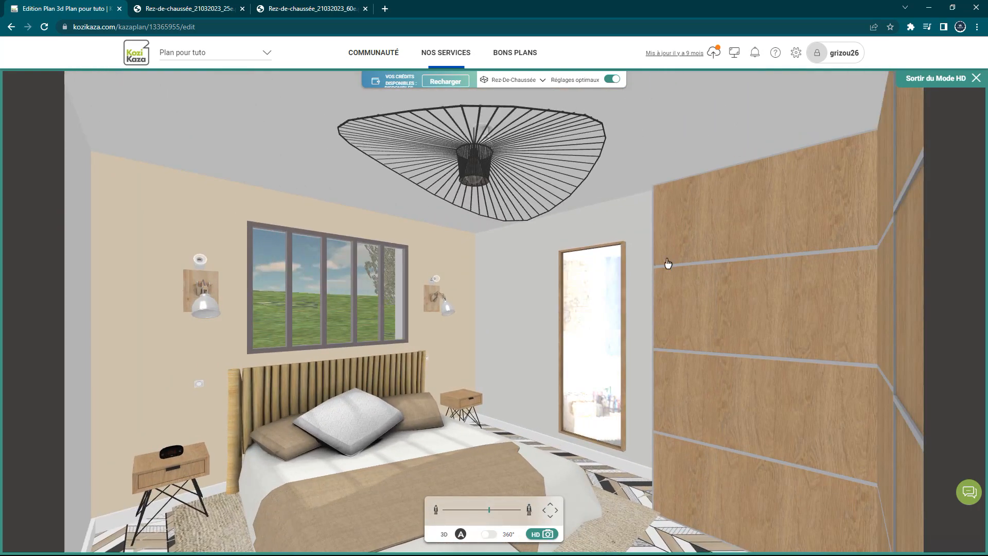
# Step: Turn off the optimal render settings and slightly shift the light direction in Lumière & Ombre
pyautogui.click(613, 81)
pyautogui.click(593, 81)
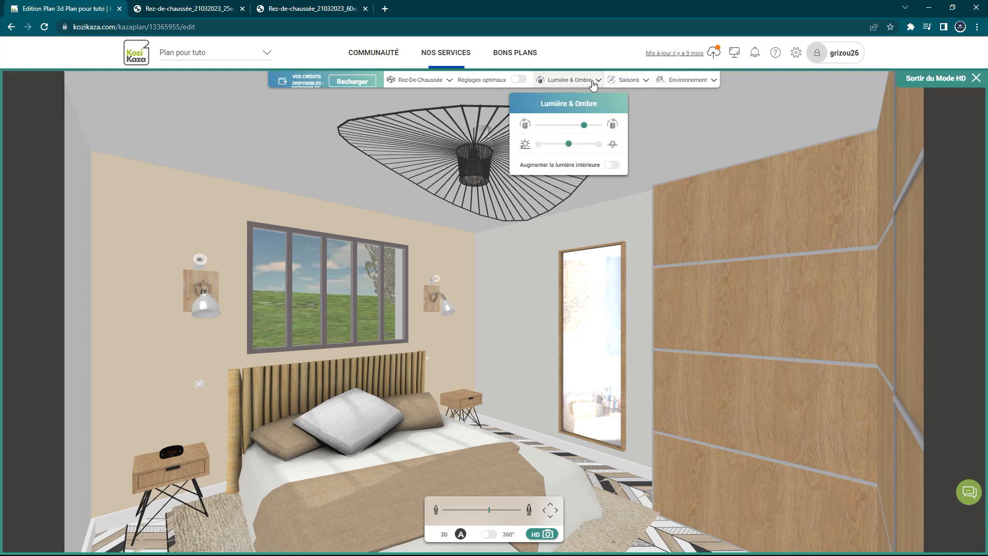
pyautogui.moveTo(584, 127); pyautogui.dragTo(561, 150)
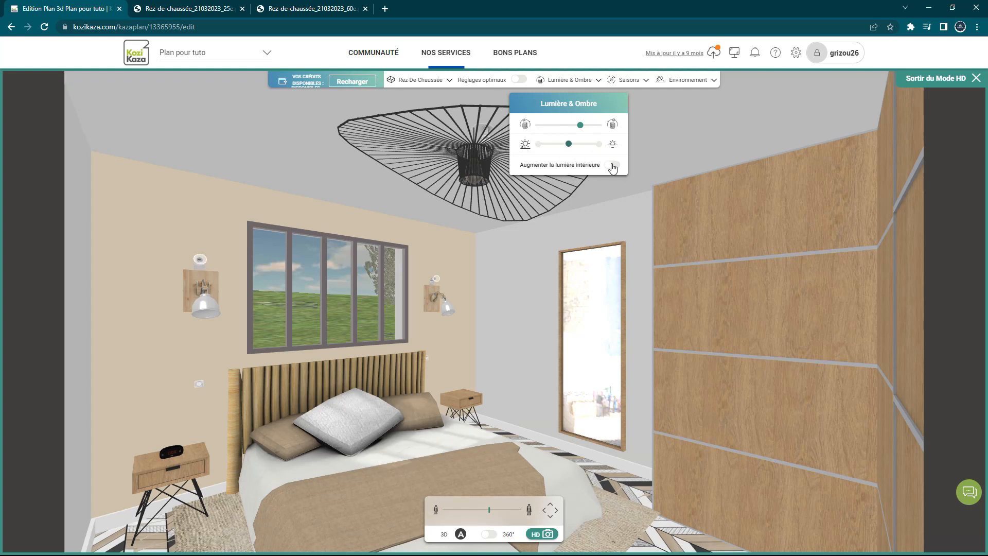
# Step: Set the HD render season to Automne and consult the environment backgrounds offered for it
pyautogui.click(626, 80)
pyautogui.click(632, 145)
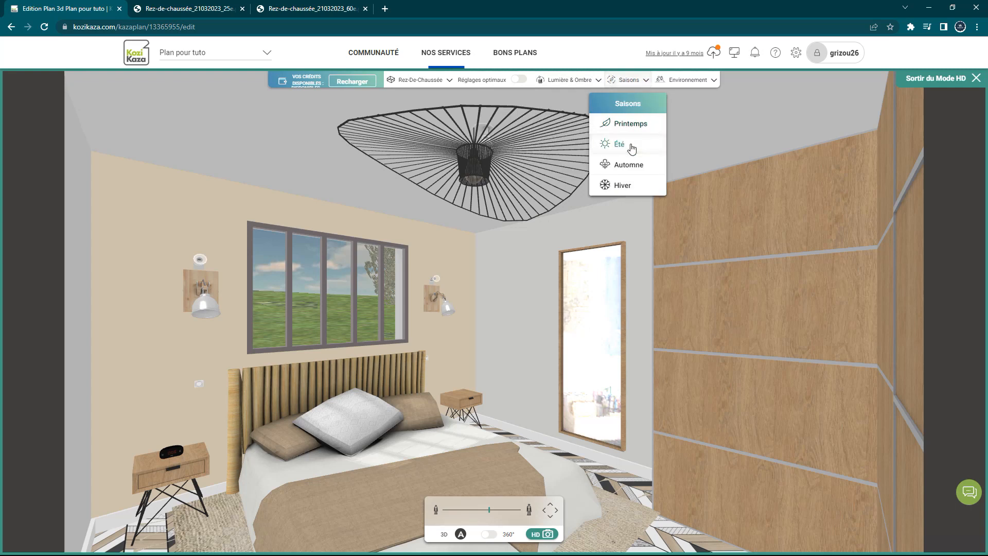
pyautogui.click(634, 163)
pyautogui.click(679, 82)
pyautogui.click(684, 214)
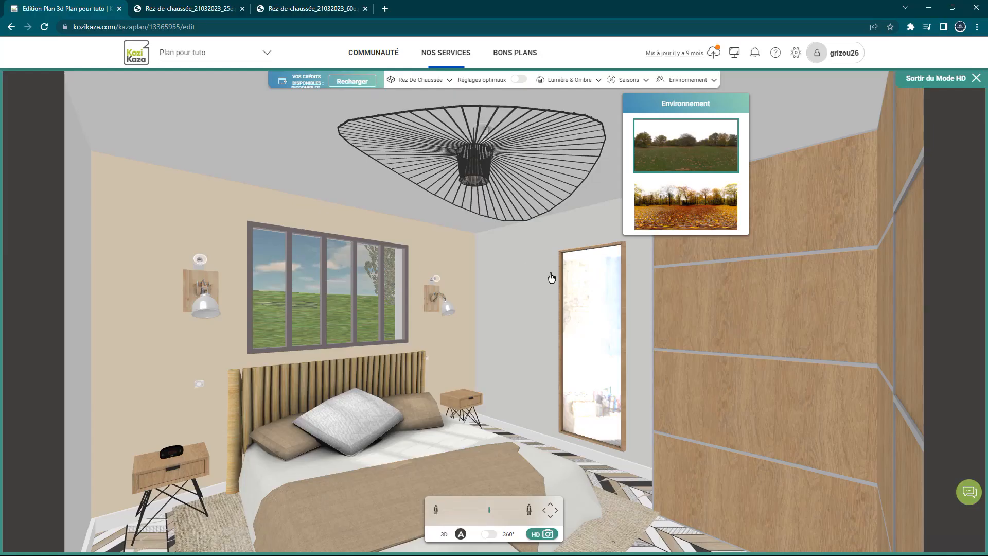
pyautogui.click(549, 278)
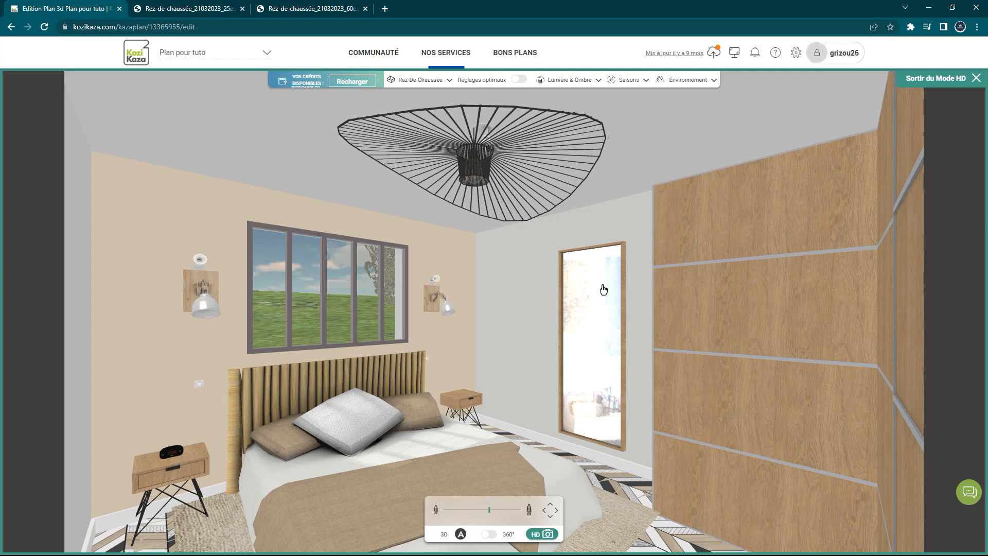
# Step: Exit HD mode and move the visit from the bedroom to the living area, turning to the entrance door
pyautogui.click(966, 90)
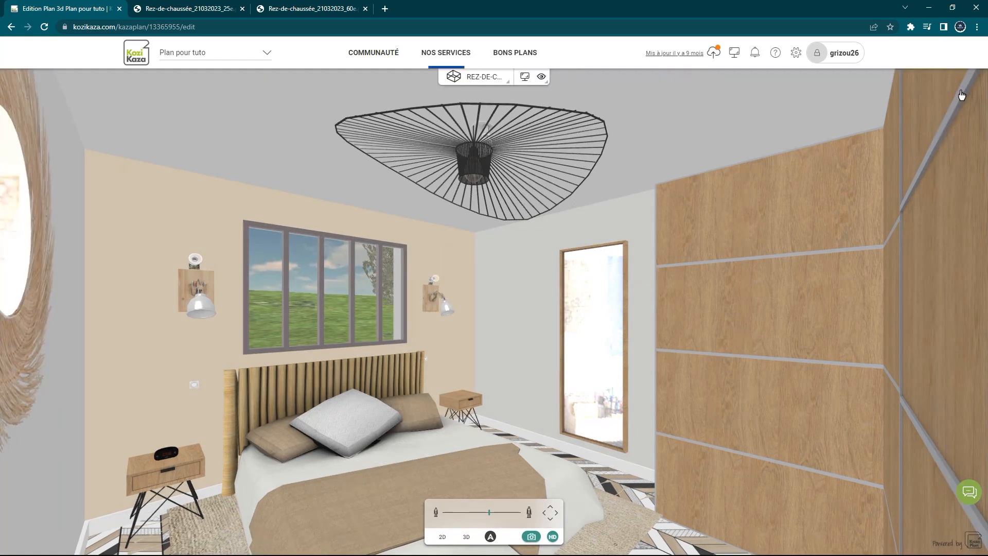
pyautogui.click(738, 397)
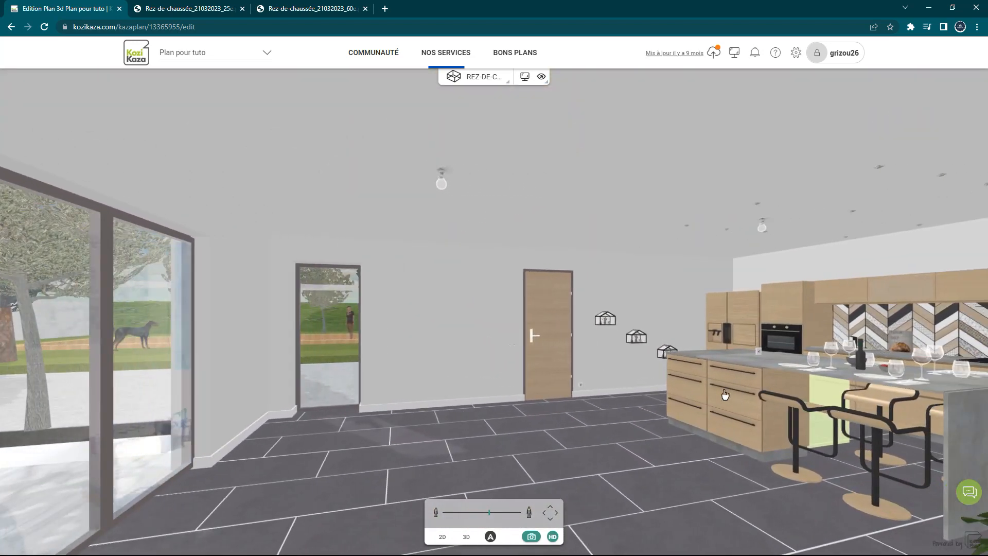
pyautogui.click(550, 267)
pyautogui.moveTo(407, 319); pyautogui.dragTo(396, 304)
pyautogui.press('Right')
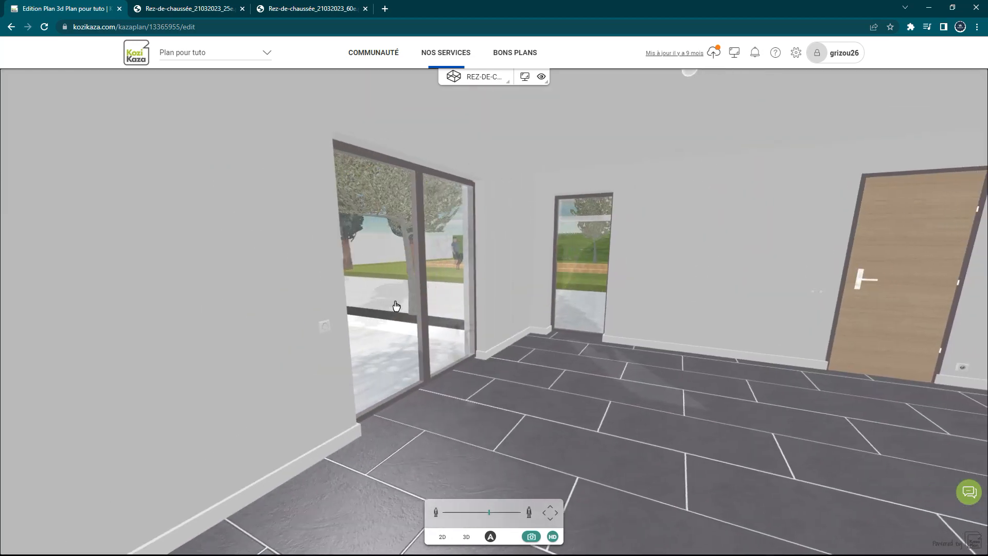
pyautogui.moveTo(642, 233); pyautogui.dragTo(451, 222)
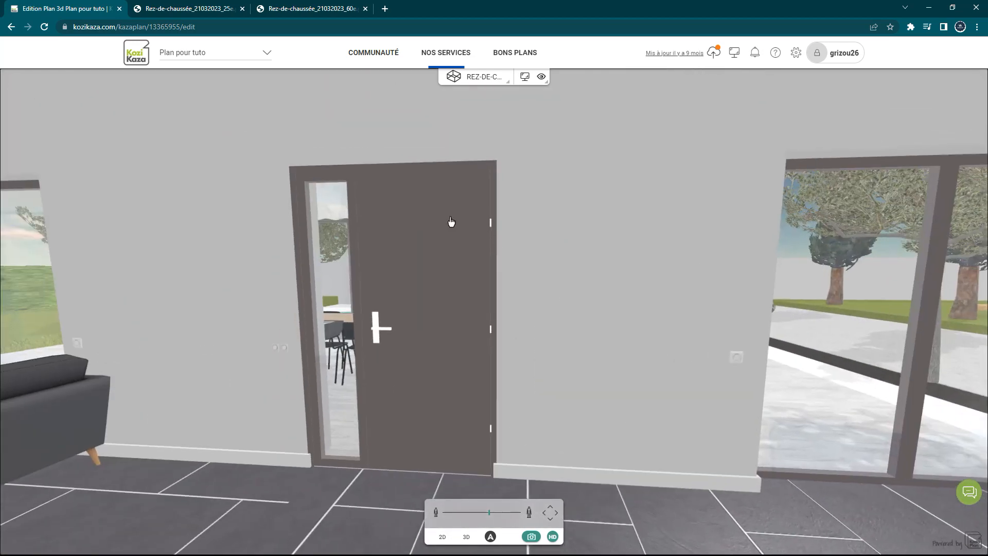
# Step: Walk out to the covered terrace and turn the view over the dining table toward the pool
pyautogui.press('Up')
pyautogui.press('Up')
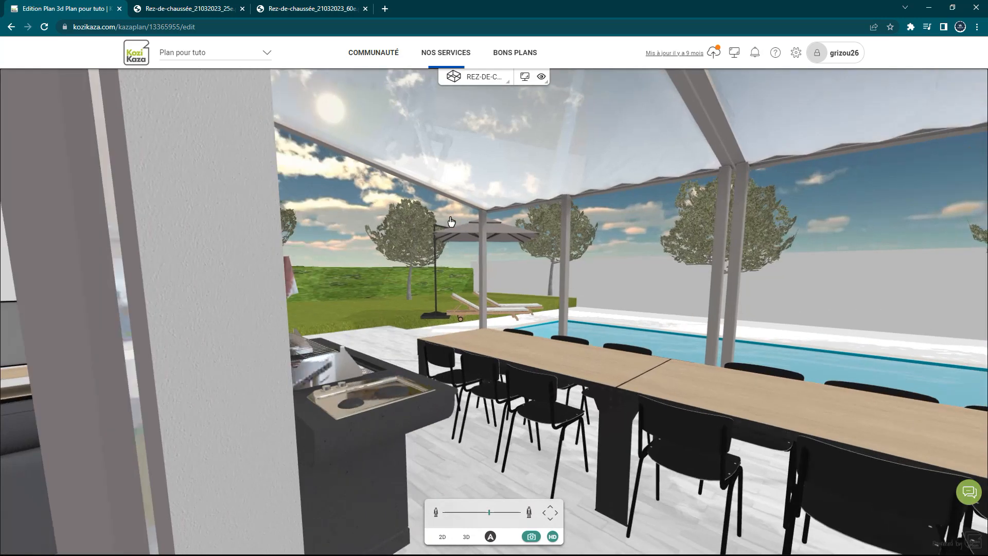
pyautogui.press('Down')
pyautogui.press('Right')
pyautogui.press('Right')
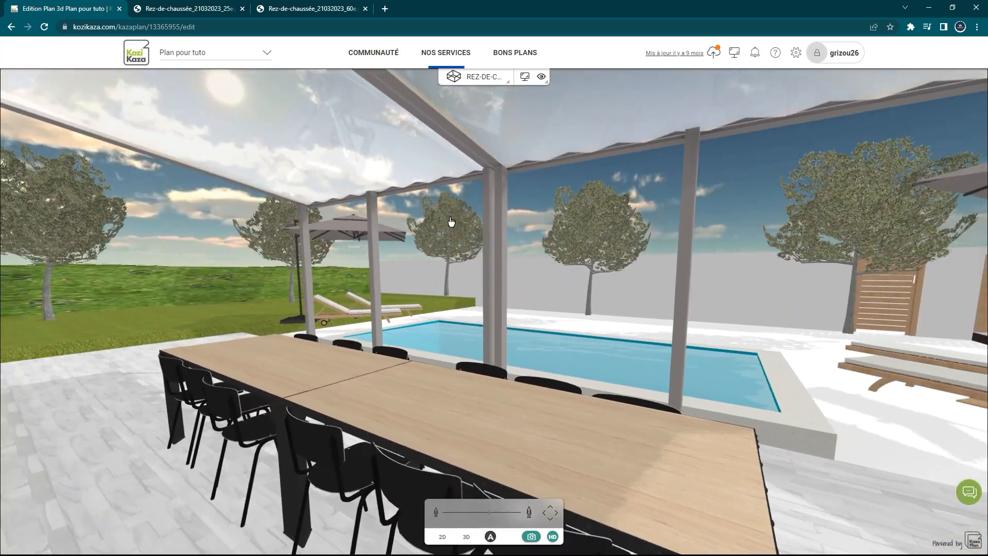